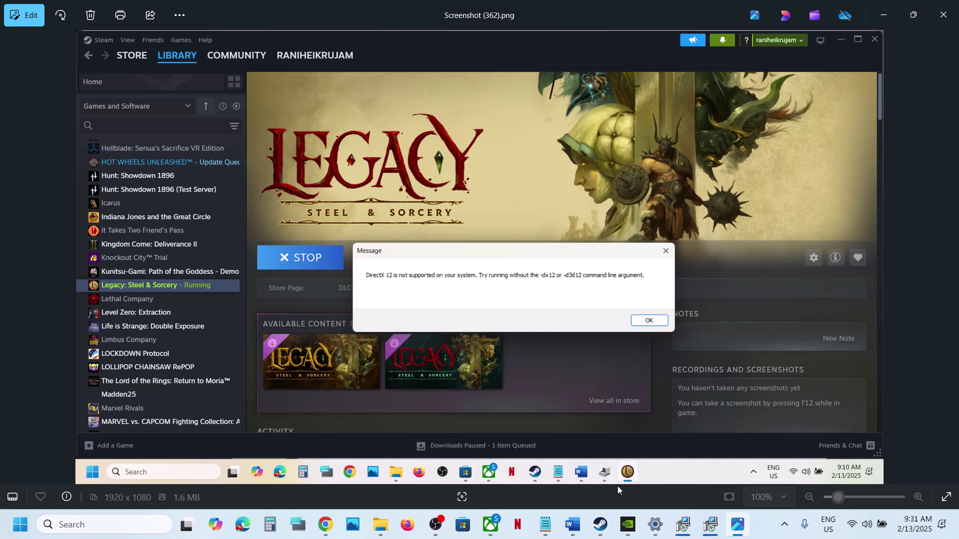
# - Switch to Steam to locate the client's Exit option and check Step 1 in the Word notes
pyautogui.click(601, 524)
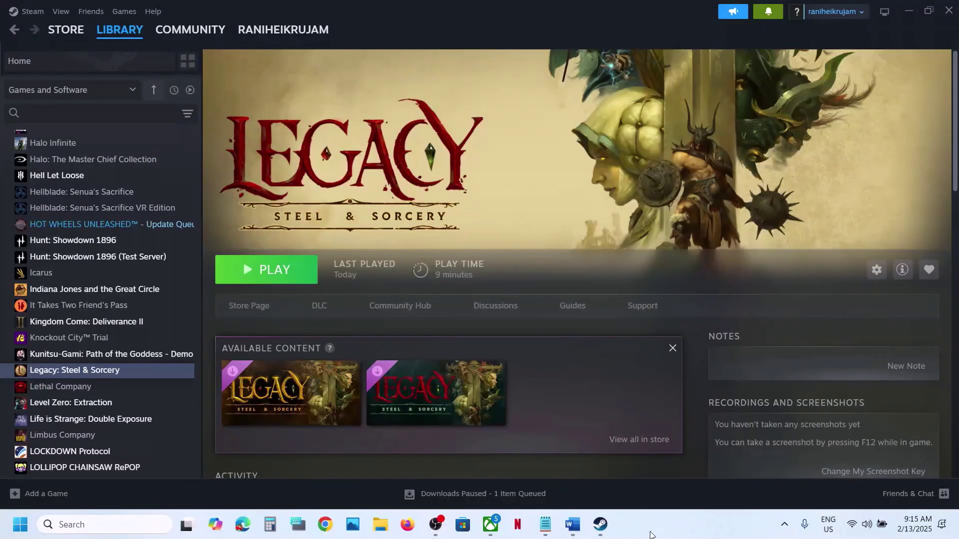
pyautogui.click(575, 525)
pyautogui.click(665, 38)
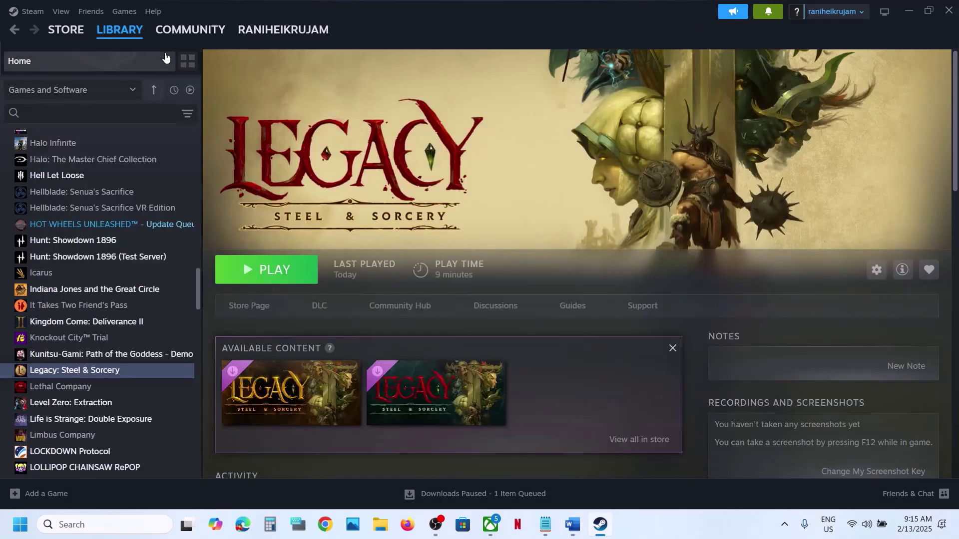
pyautogui.click(15, 11)
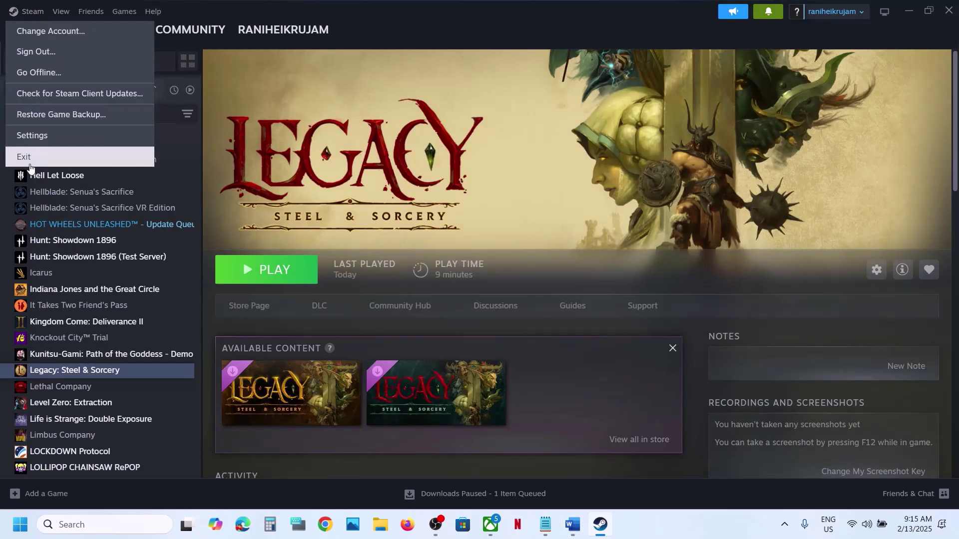
pyautogui.click(397, 139)
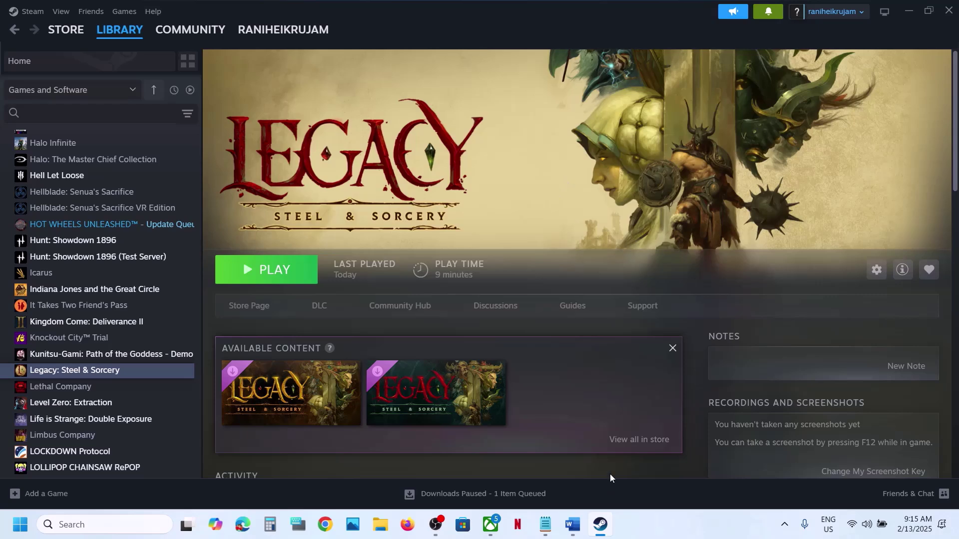
pyautogui.click(573, 524)
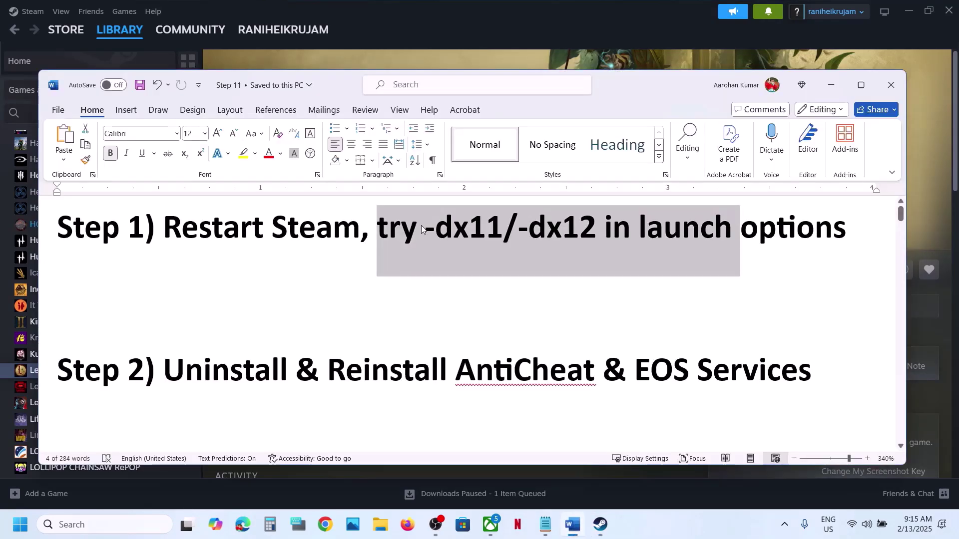
pyautogui.click(831, 85)
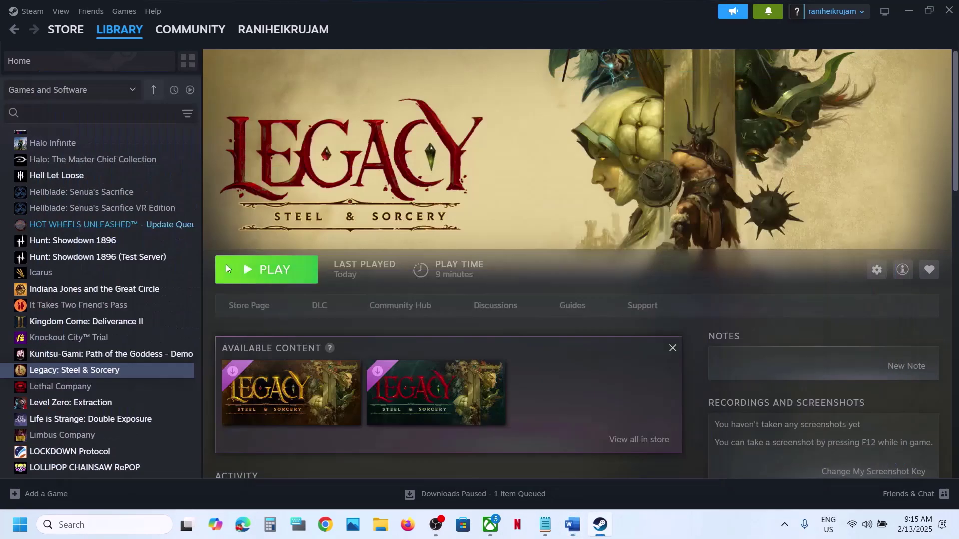
# - Set the launch options of Legacy: Steel & Sorcery to -dx11 and close its properties
pyautogui.rightClick(107, 374)
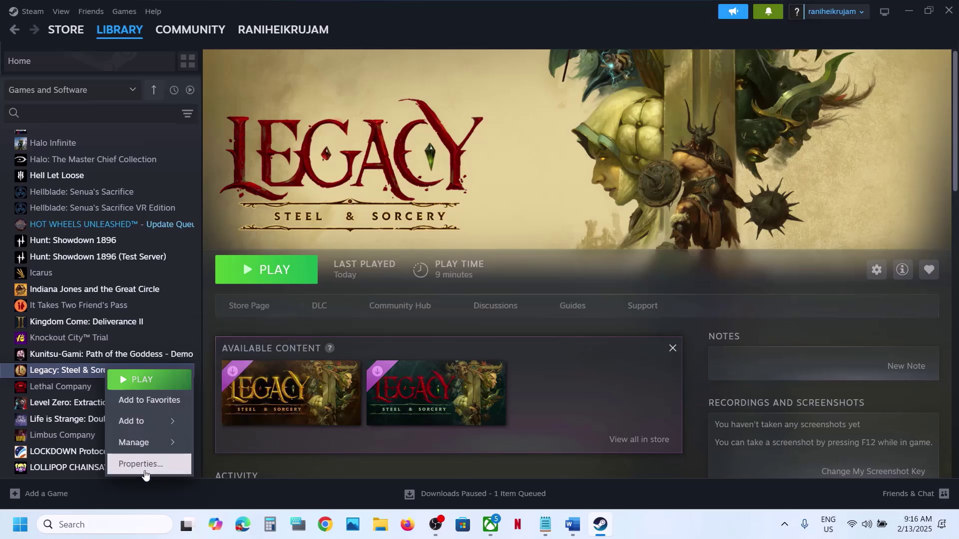
pyautogui.click(144, 470)
pyautogui.click(385, 214)
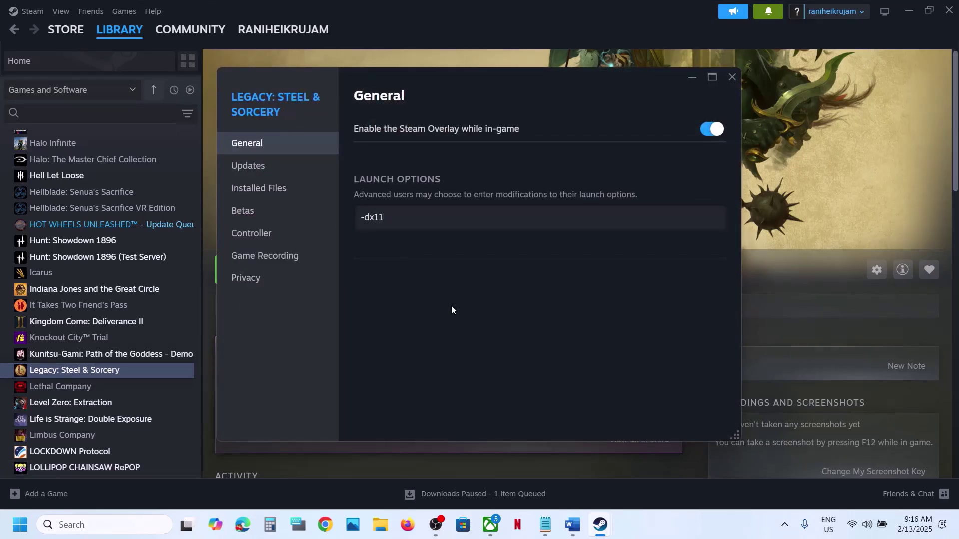
pyautogui.click(727, 79)
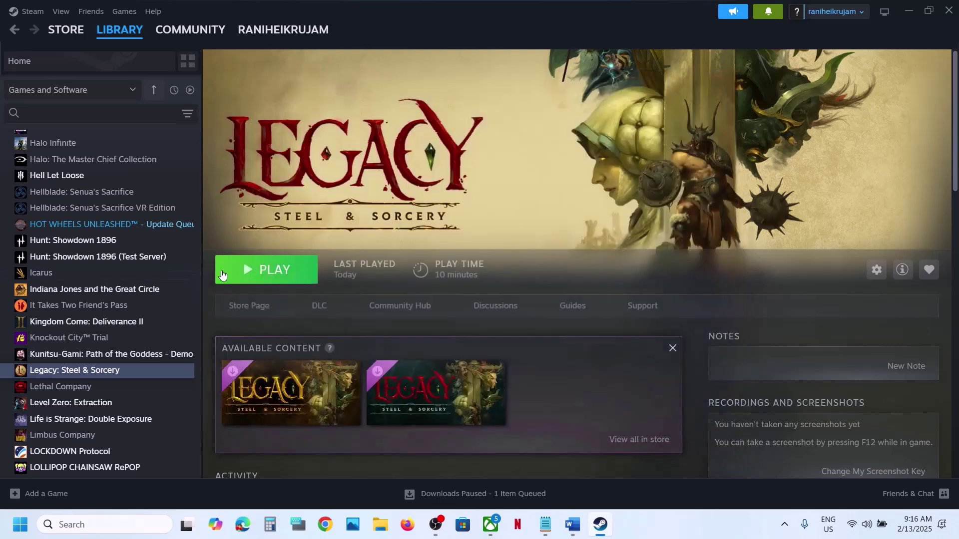
# - Reopen the properties of Legacy: Steel & Sorcery and set its launch options to -dx12
pyautogui.rightClick(104, 379)
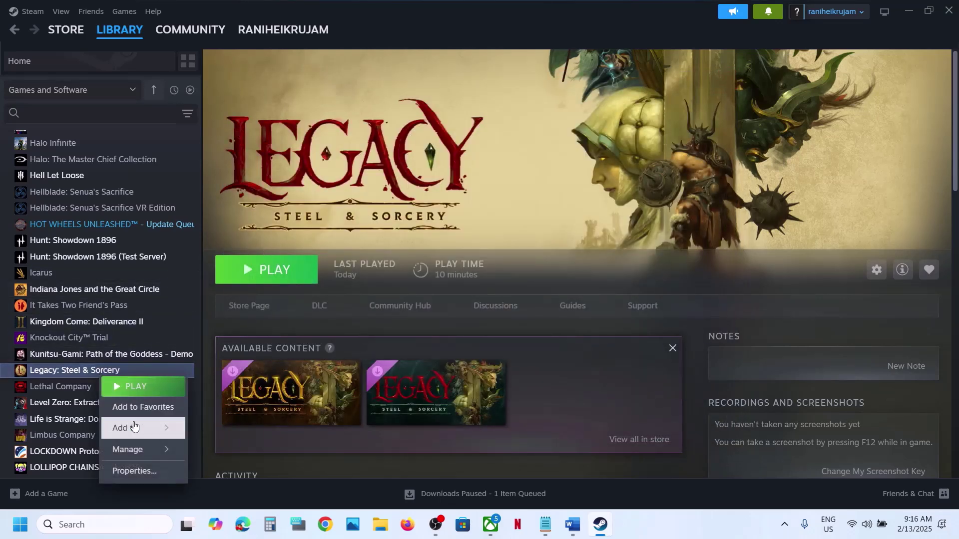
pyautogui.click(143, 469)
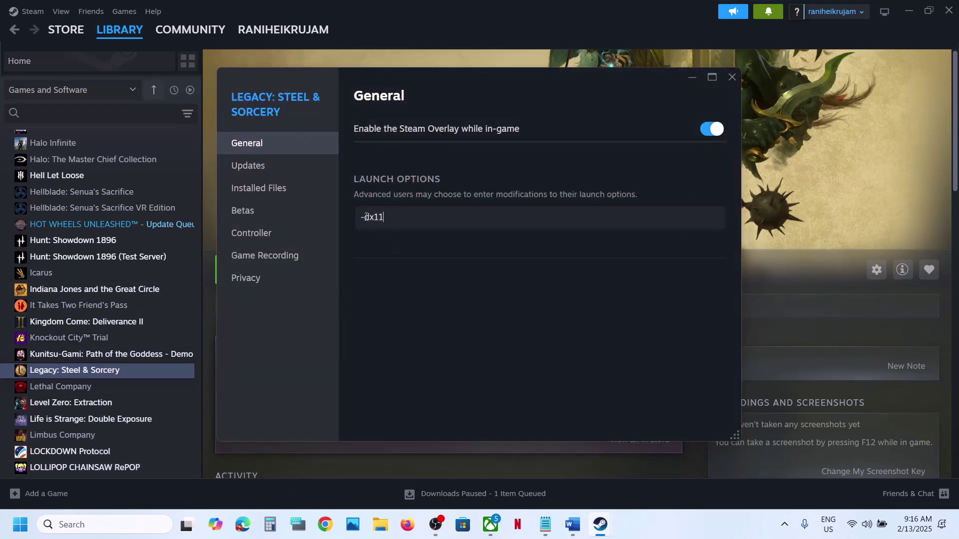
pyautogui.hotkey('ctrl', 'a')
pyautogui.write('-')
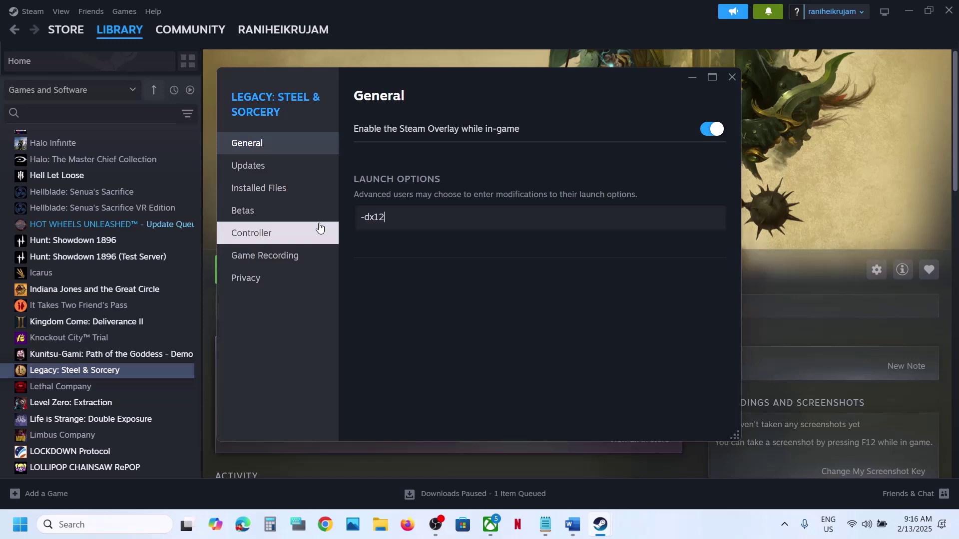
pyautogui.click(450, 292)
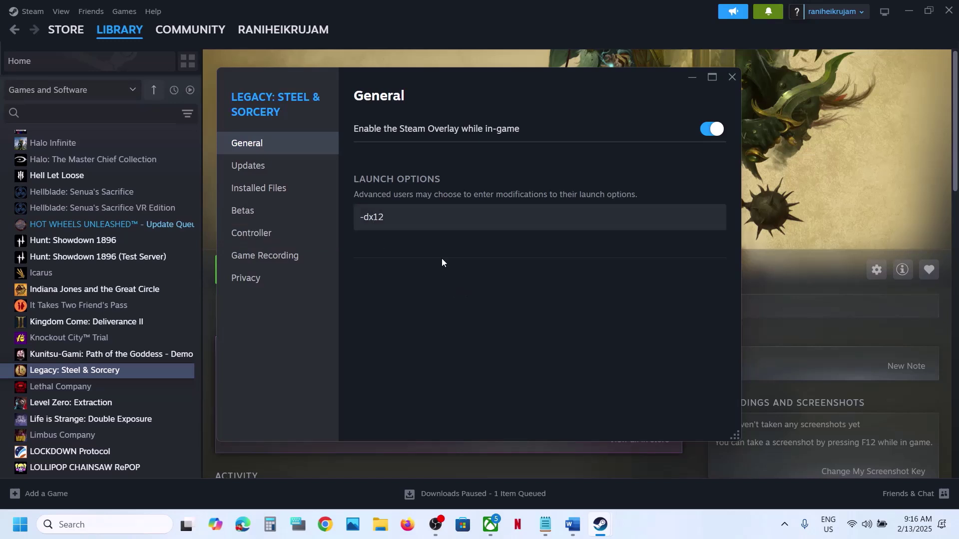
# - Clear the launch options of Legacy: Steel & Sorcery and close its properties
pyautogui.click(398, 208)
pyautogui.hotkey('ctrl', 'a')
pyautogui.press('BackSpace')
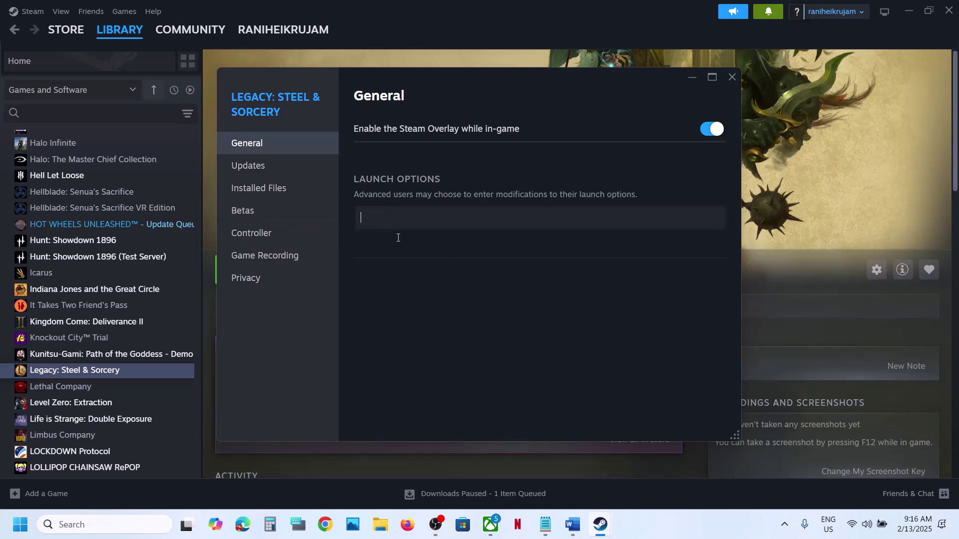
pyautogui.click(556, 300)
pyautogui.click(732, 78)
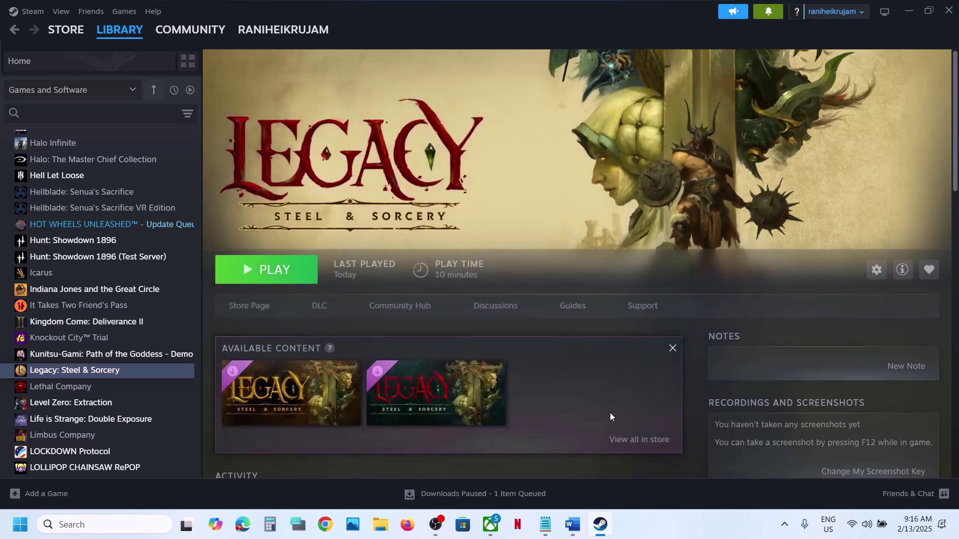
# - Switch to the Word notes and highlight the Step 2 text on reinstalling AntiCheat and EOS Services
pyautogui.click(572, 524)
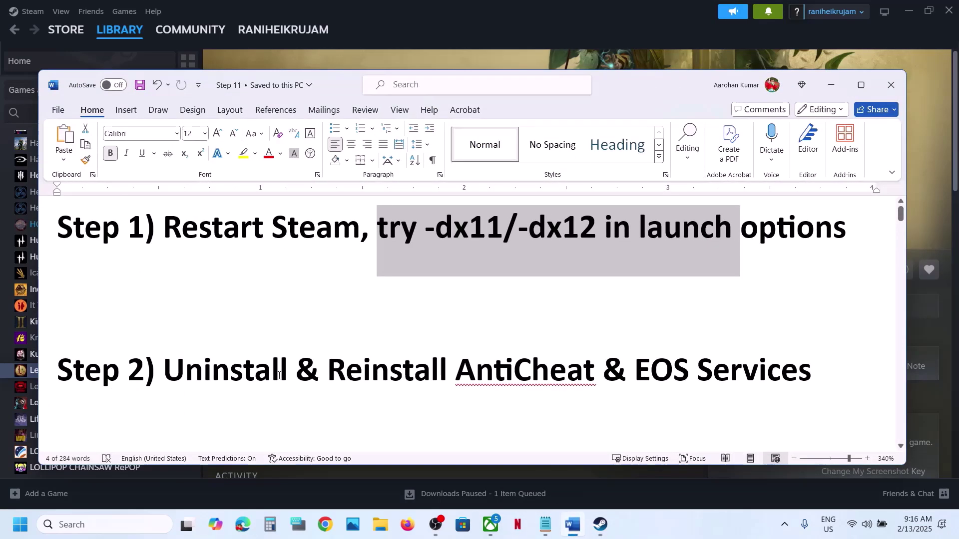
pyautogui.moveTo(181, 369); pyautogui.dragTo(813, 355)
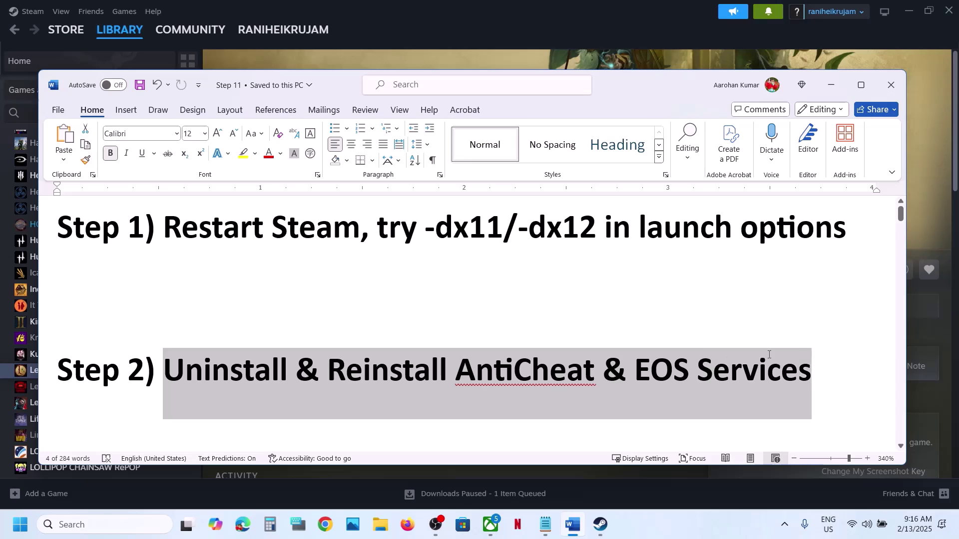
pyautogui.click(831, 85)
# - Open the local files folder of Legacy: Steel & Sorcery from the Steam library
pyautogui.rightClick(98, 370)
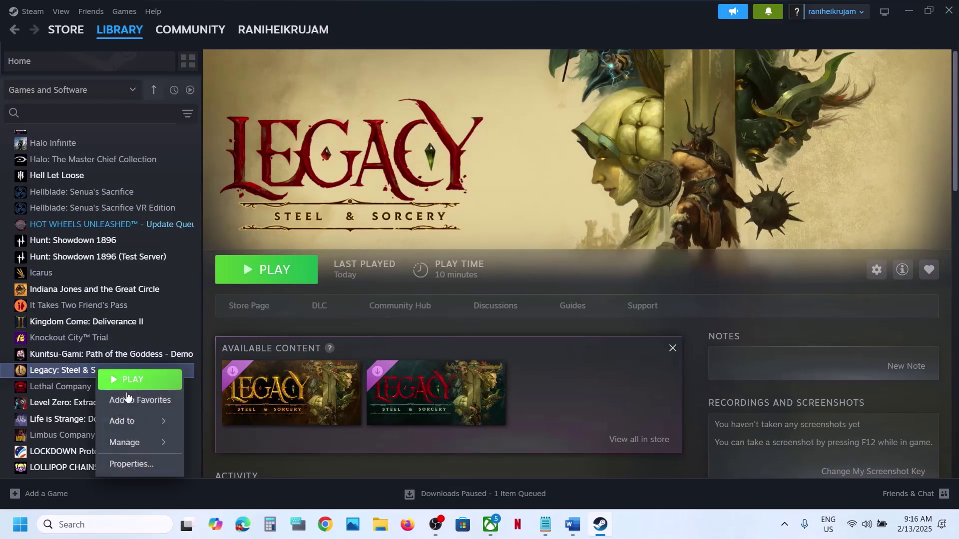
pyautogui.moveTo(129, 444)
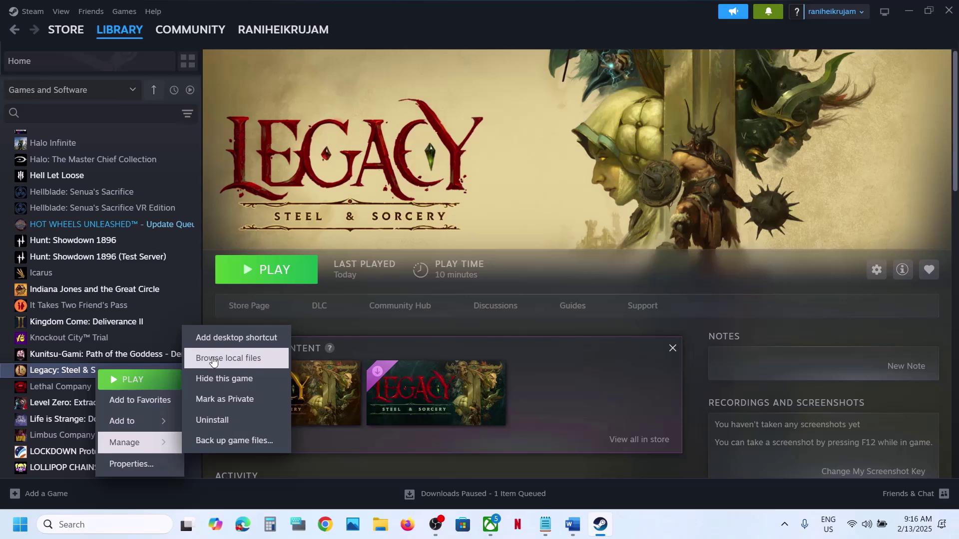
pyautogui.click(212, 358)
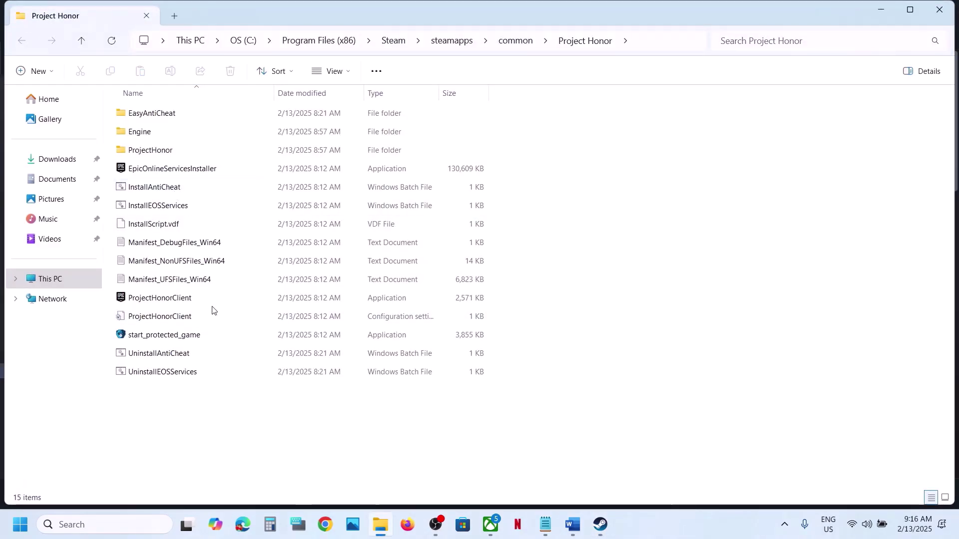
# - Run UninstallAntiCheat and then InstallAntiCheat as administrator in the Project Honor folder
pyautogui.click(153, 356)
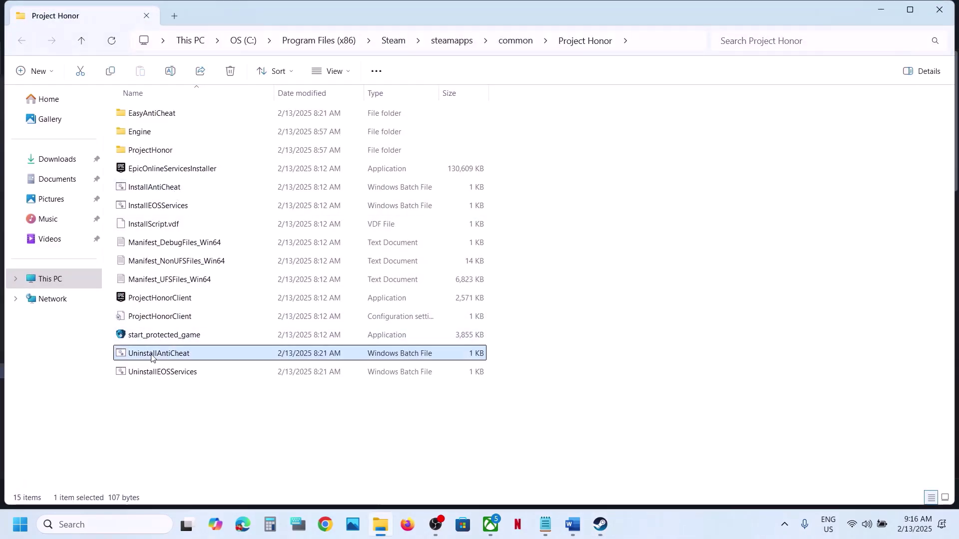
pyautogui.rightClick(177, 359)
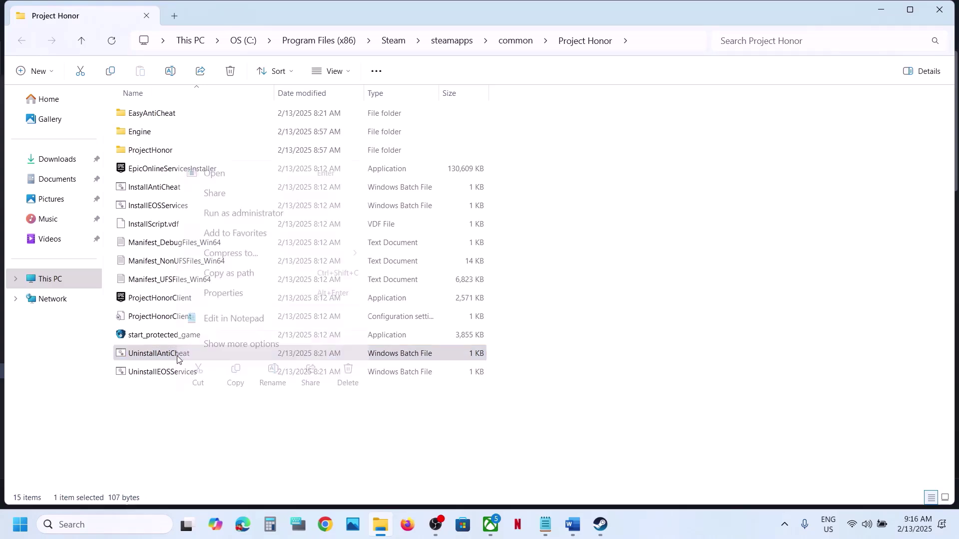
pyautogui.click(229, 214)
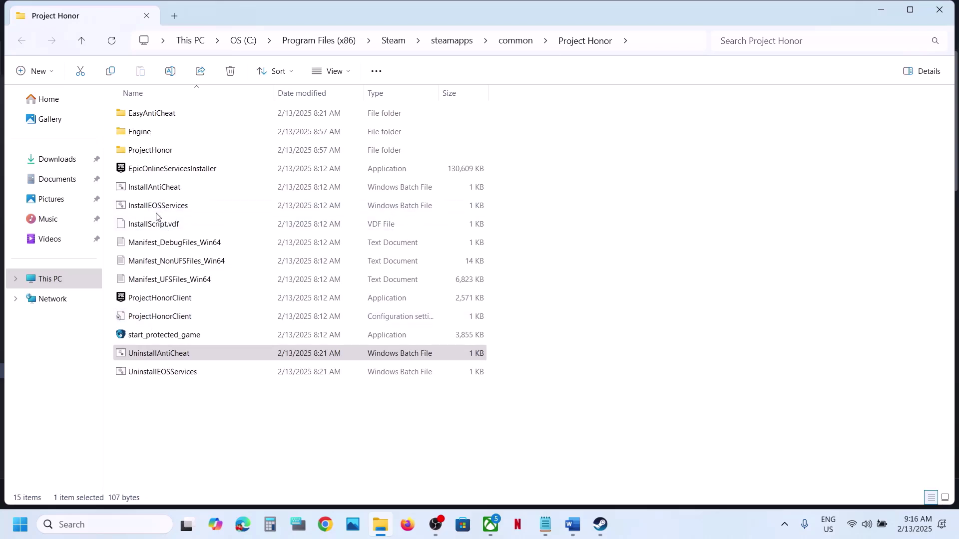
pyautogui.click(163, 193)
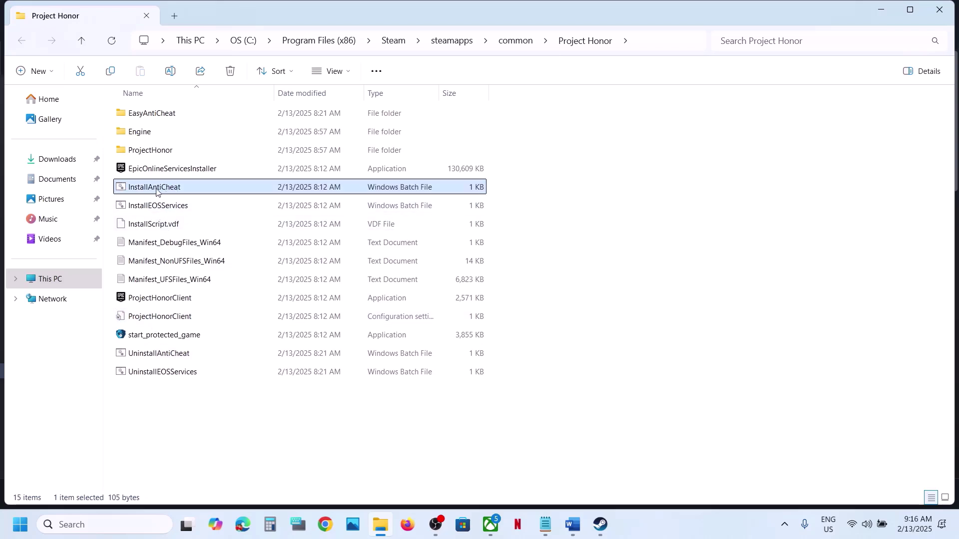
pyautogui.rightClick(162, 193)
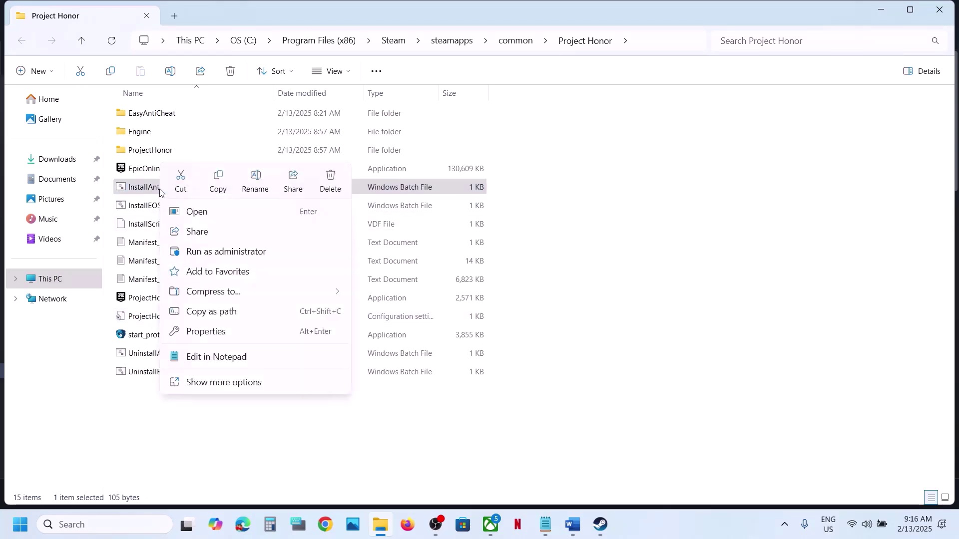
pyautogui.click(218, 252)
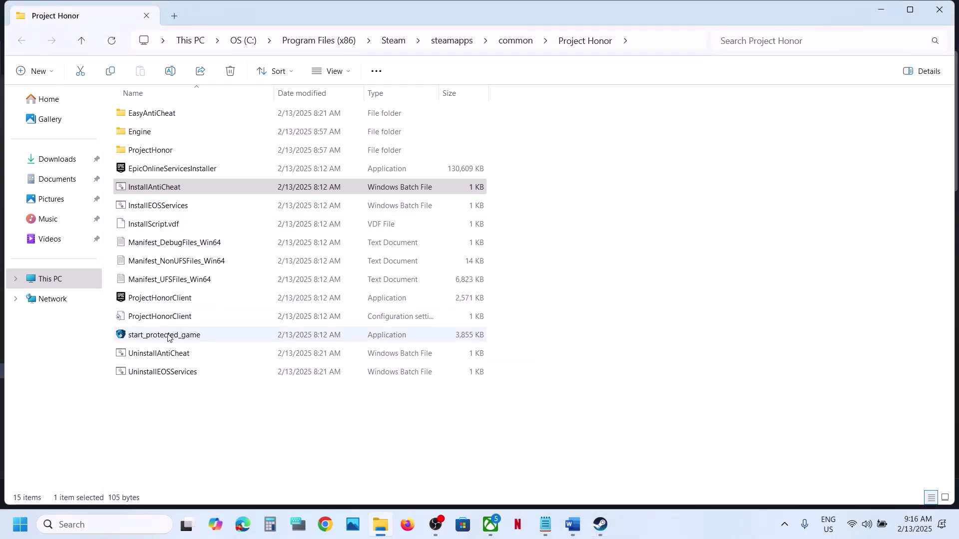
# - Run UninstallEOSServices and then InstallEOSServices as administrator in the Project Honor folder
pyautogui.click(166, 378)
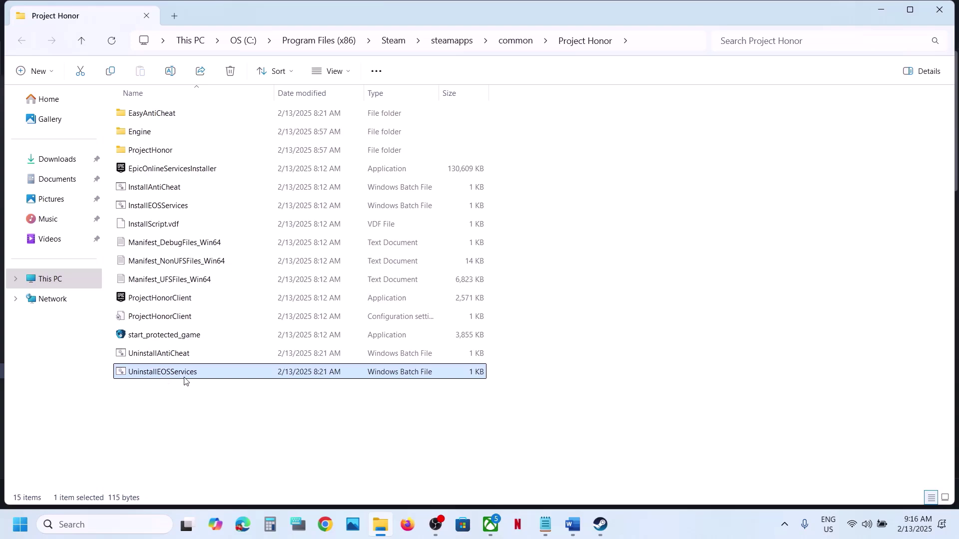
pyautogui.rightClick(184, 380)
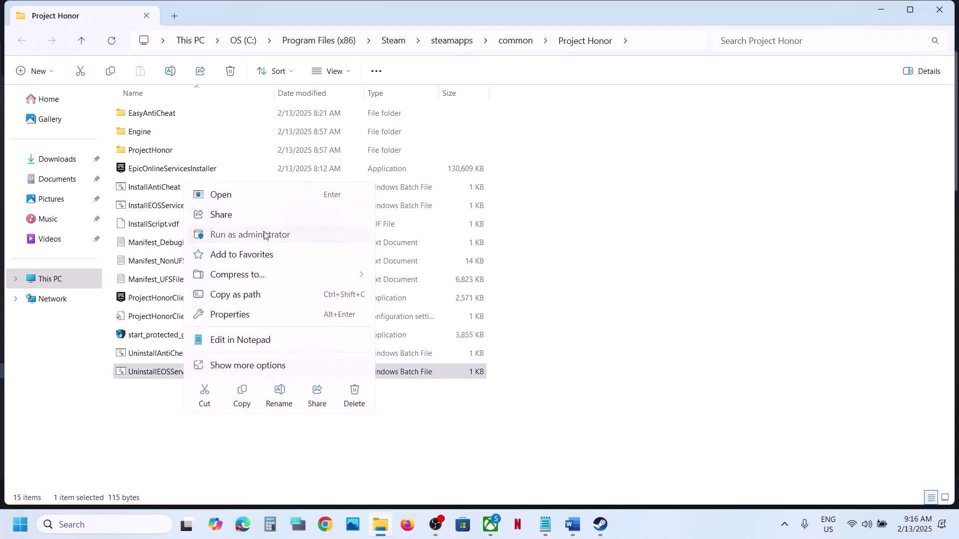
pyautogui.click(281, 235)
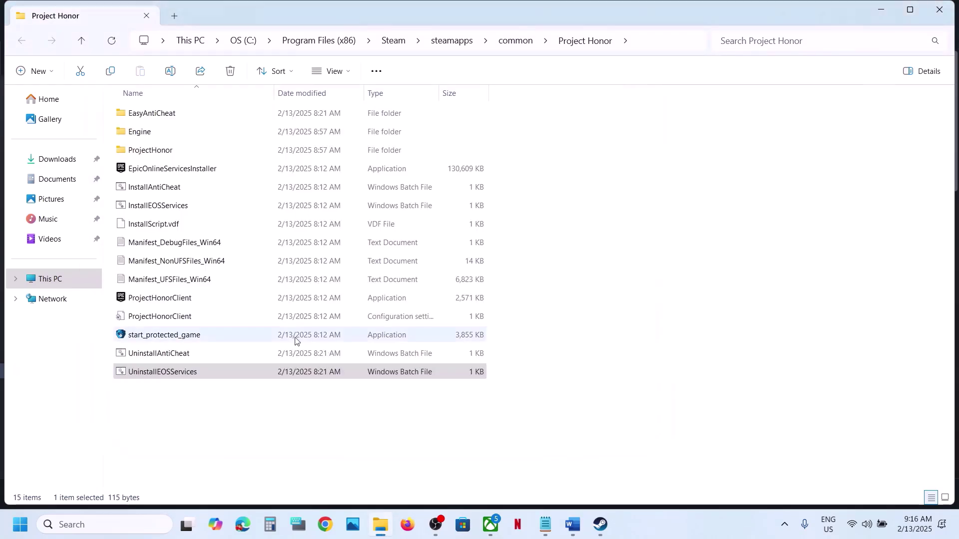
pyautogui.click(151, 206)
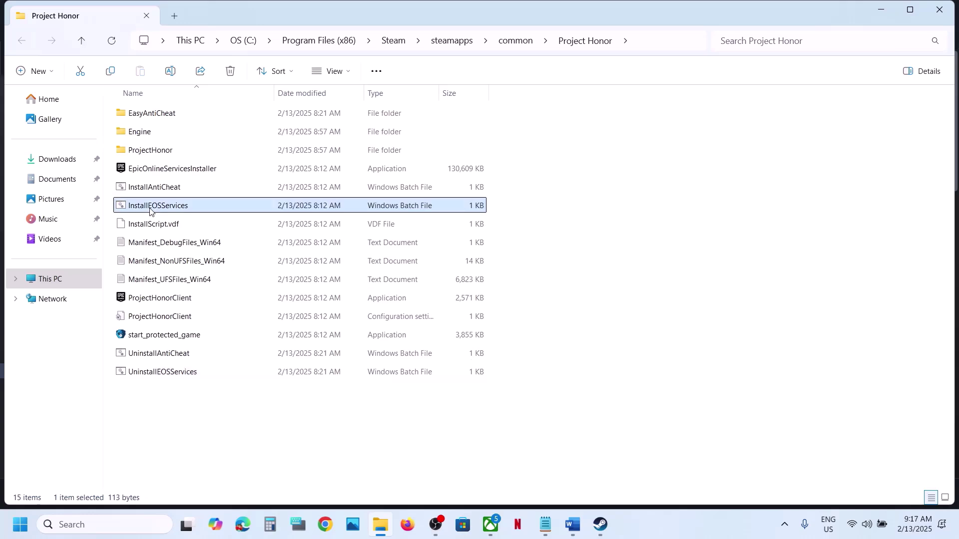
pyautogui.rightClick(170, 209)
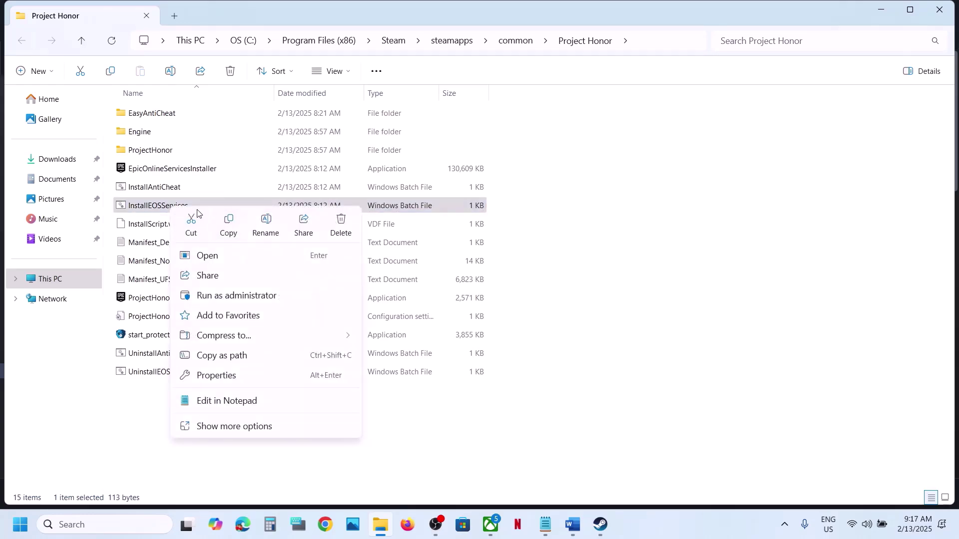
pyautogui.click(221, 297)
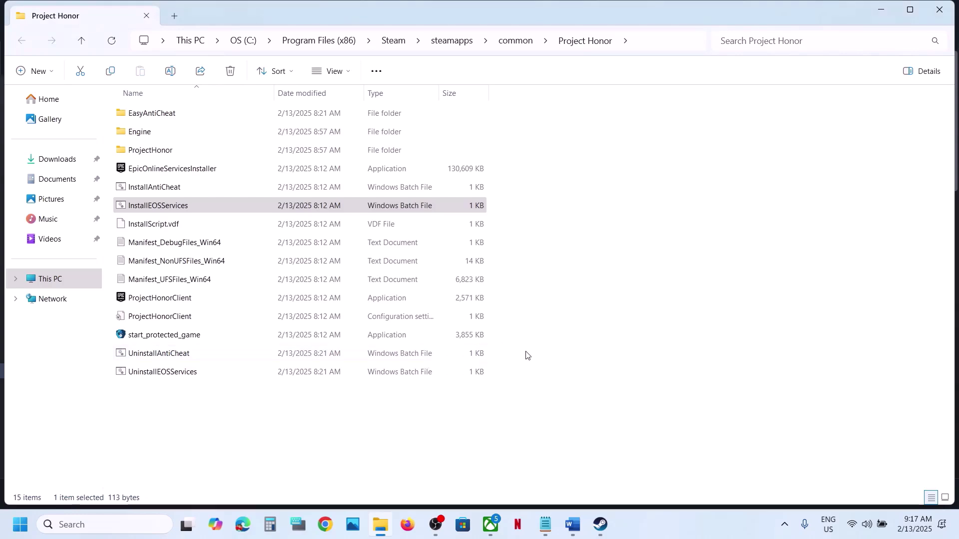
# - Run the UninstallAntiCheat batch file as administrator once more
pyautogui.click(185, 353)
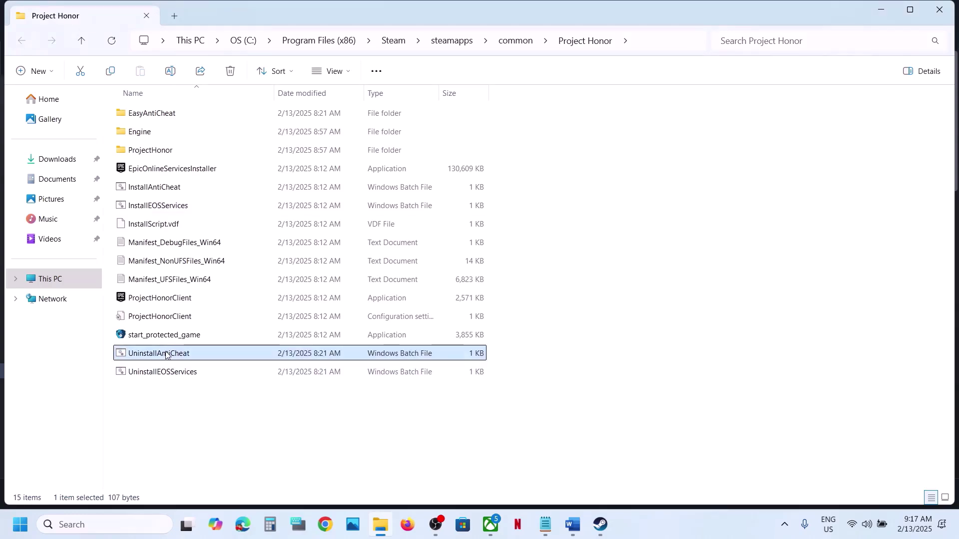
pyautogui.rightClick(185, 353)
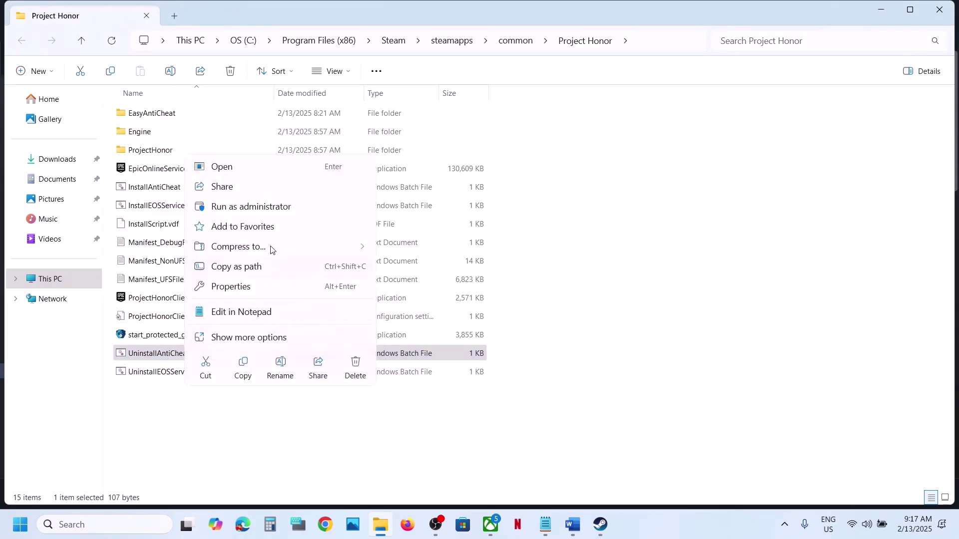
pyautogui.click(246, 206)
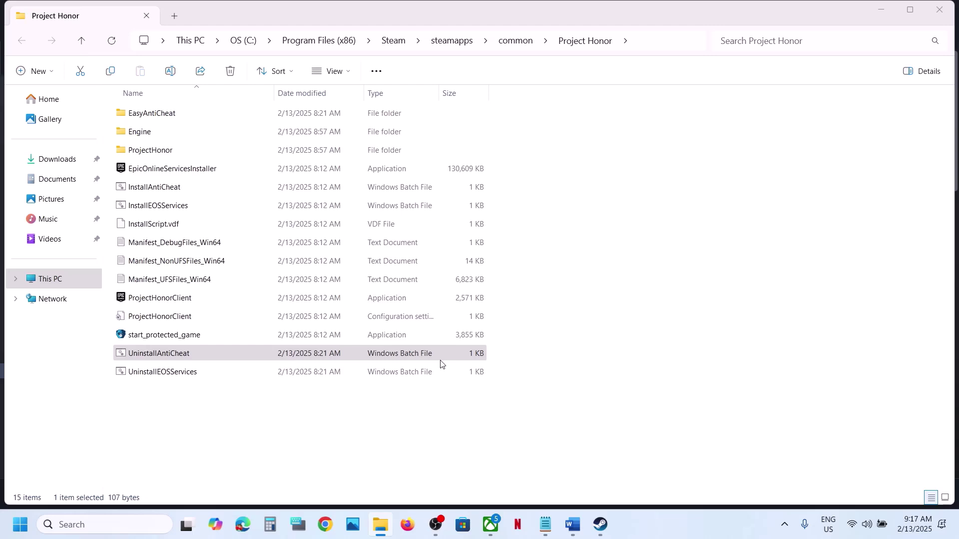
# - Switch to the Steam library and launch Legacy: Steel & Sorcery
pyautogui.click(600, 524)
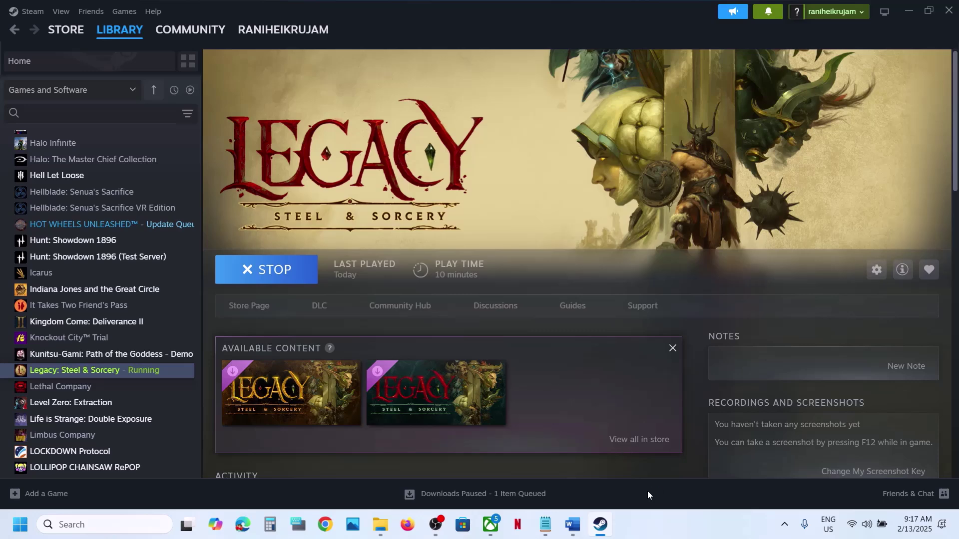
pyautogui.click(699, 526)
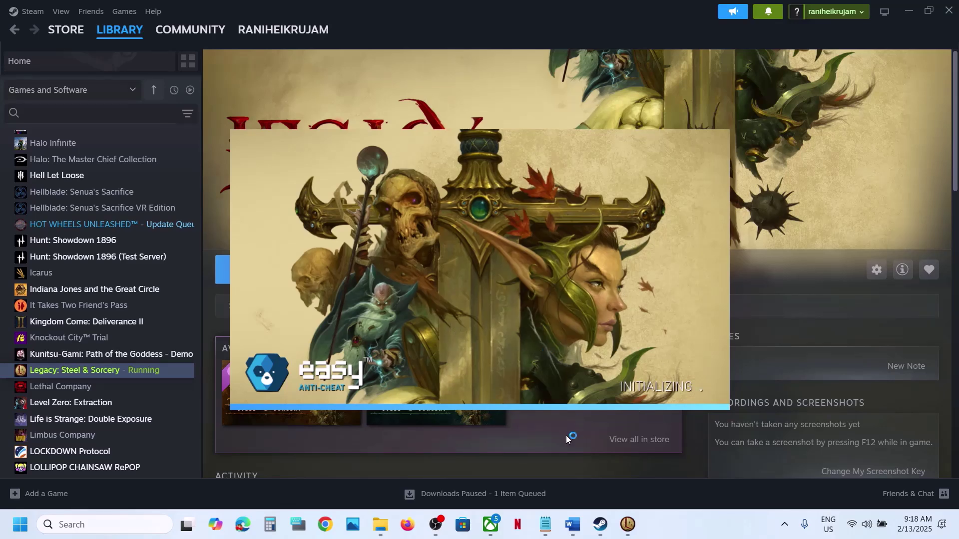
# - Switch to the Step 11 Word document and put the AMD support link under Step 3 on its own line
pyautogui.click(573, 524)
pyautogui.scroll(-3, 330, 325)
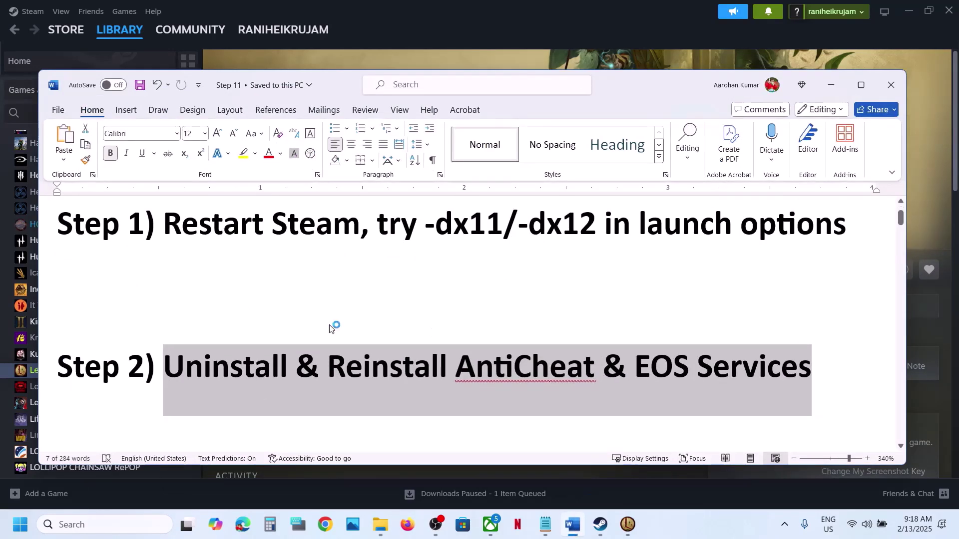
pyautogui.scroll(-3, 329, 326)
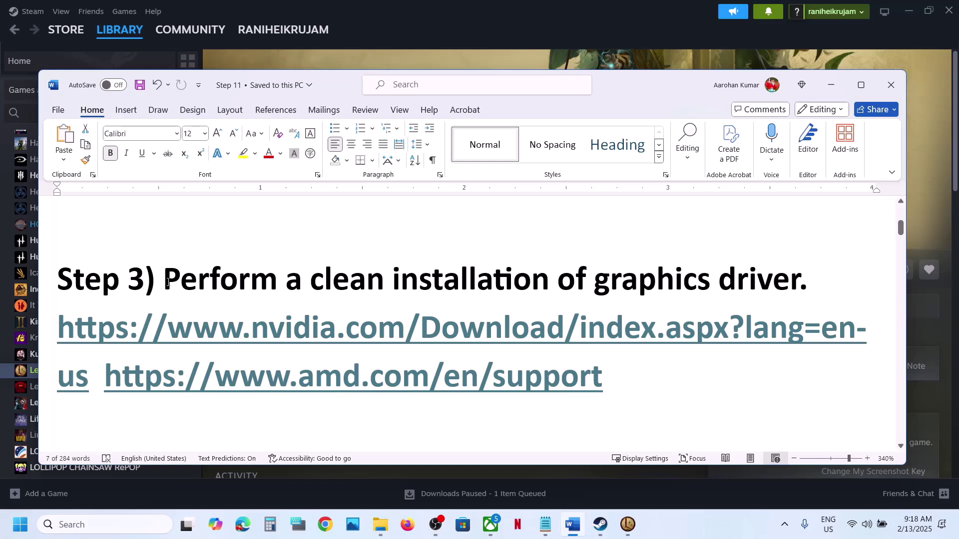
pyautogui.moveTo(166, 281); pyautogui.dragTo(784, 289)
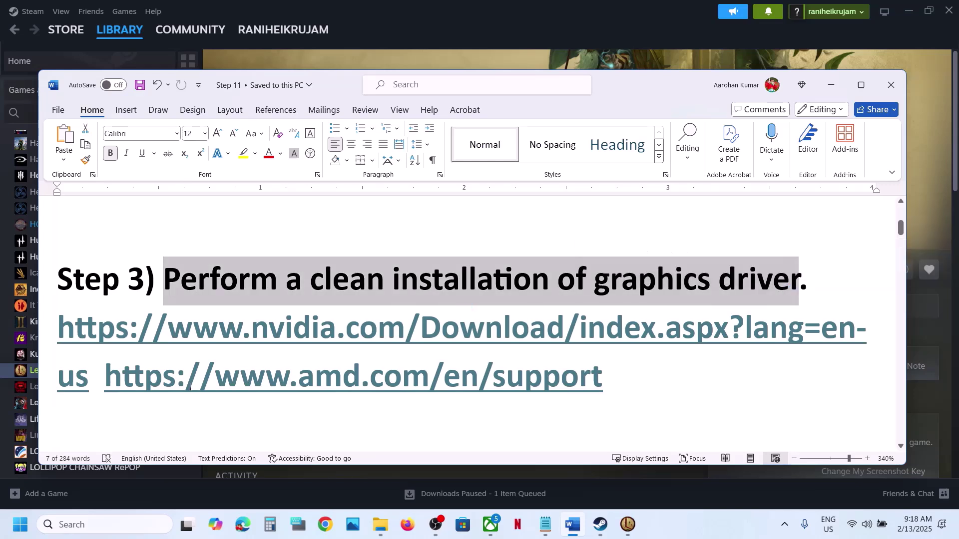
pyautogui.click(106, 378)
pyautogui.press('Return')
pyautogui.scroll(3, 288, 299)
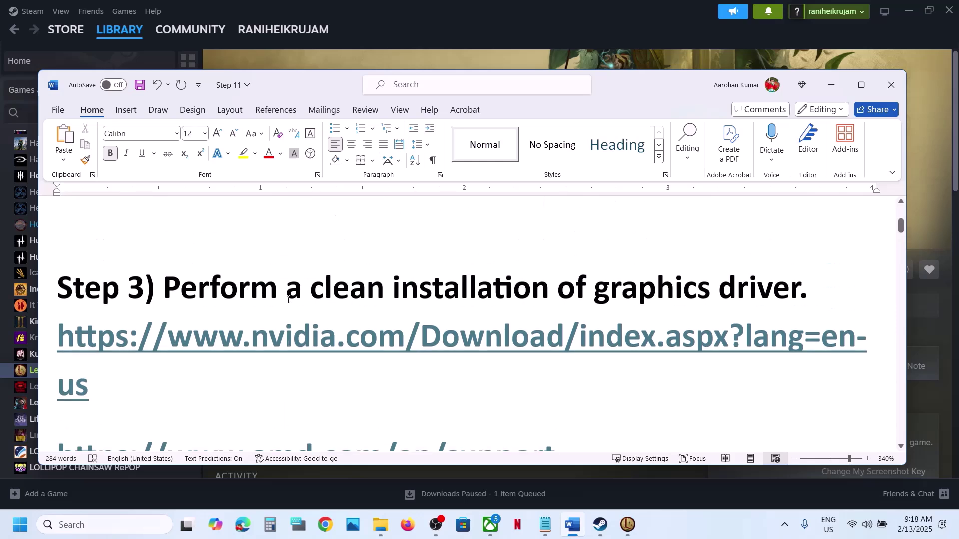
pyautogui.scroll(-1, 287, 300)
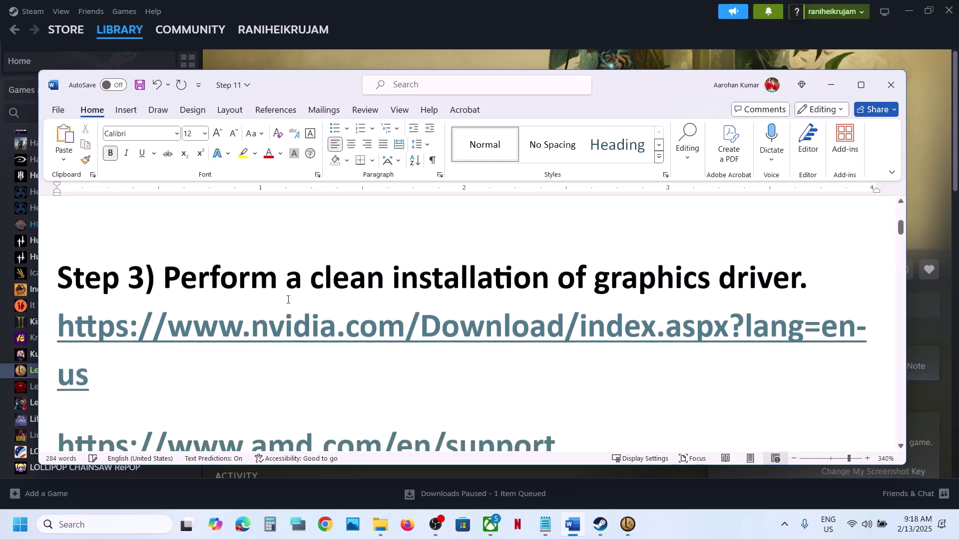
# - On NVIDIA's drivers page in Chrome, search for GeForce RTX 3050 Laptop GPU drivers for Windows 11 in English (US)
pyautogui.click(672, 531)
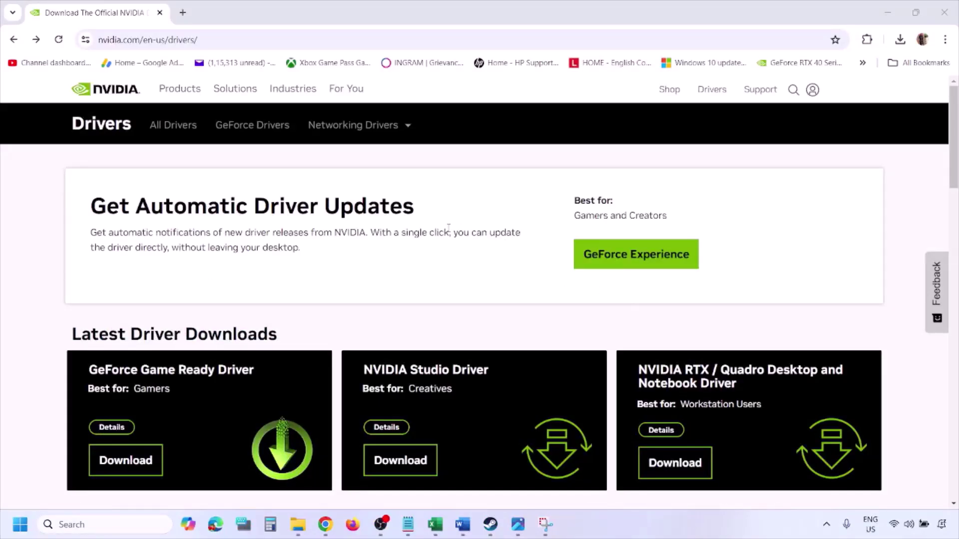
pyautogui.scroll(-10, 223, 306)
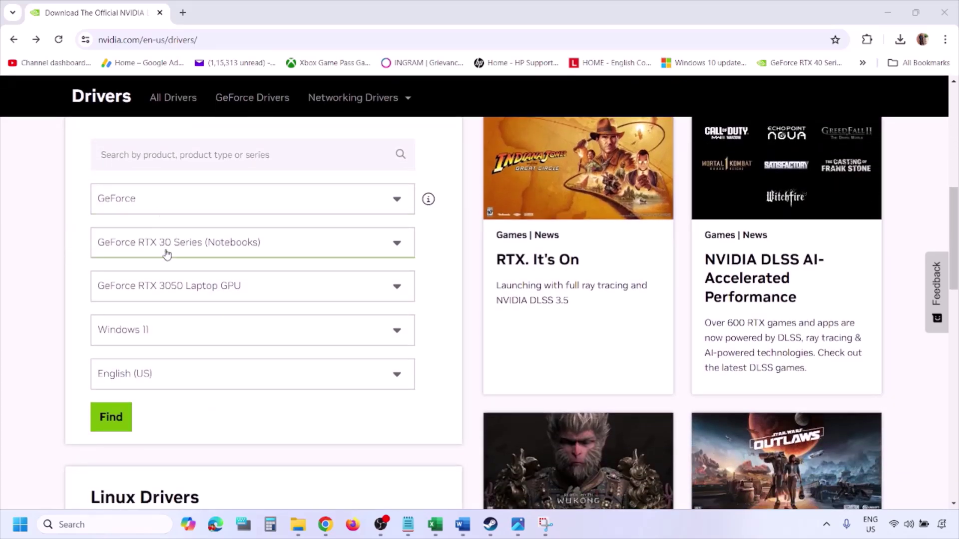
pyautogui.click(159, 334)
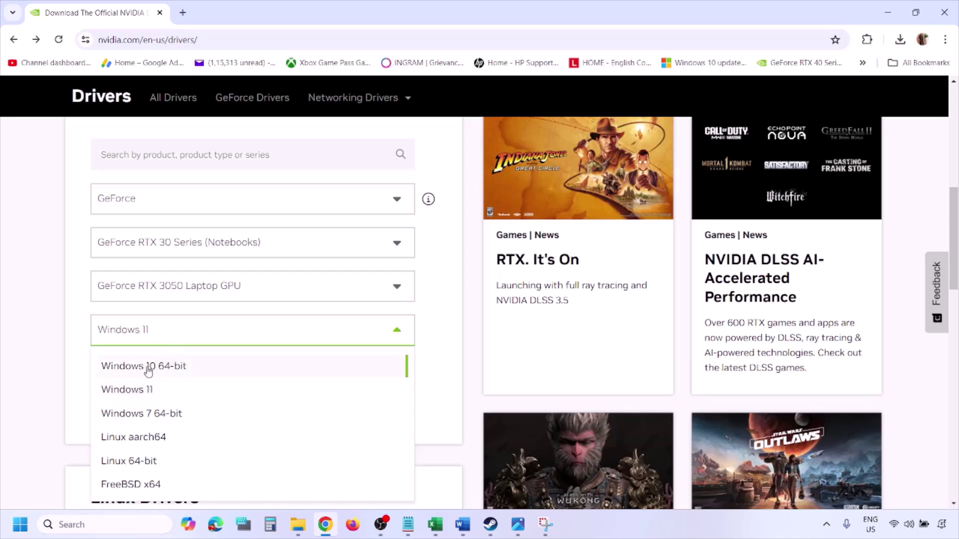
pyautogui.click(141, 392)
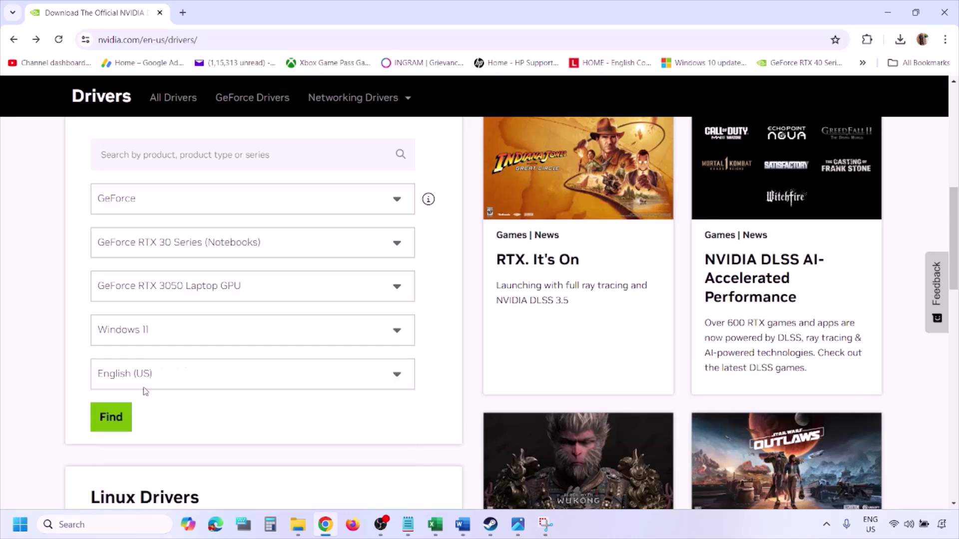
pyautogui.click(110, 419)
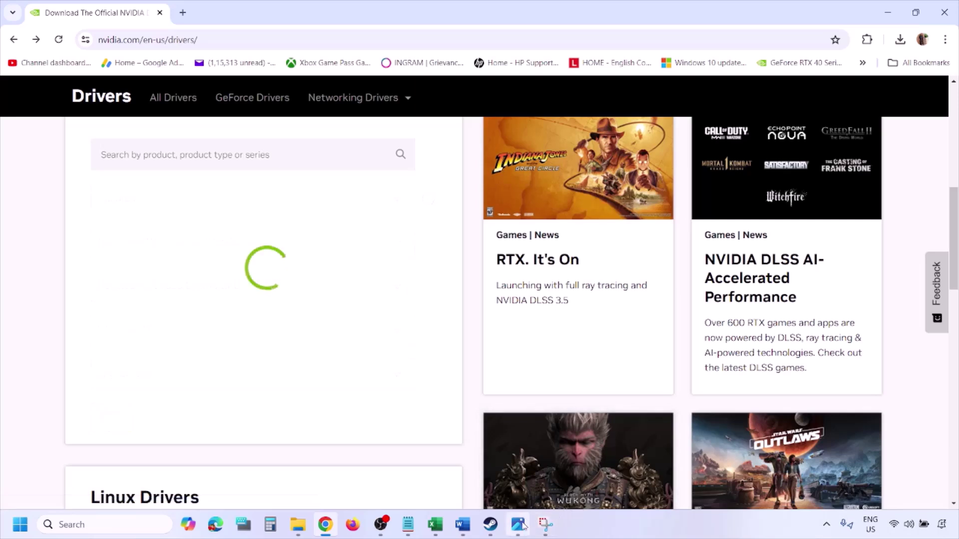
# - Switch to Photos and review the driver download and NVIDIA Installer screenshots from 1.png through the clean installation options in 5.png
pyautogui.moveTo(518, 525)
pyautogui.click(516, 460)
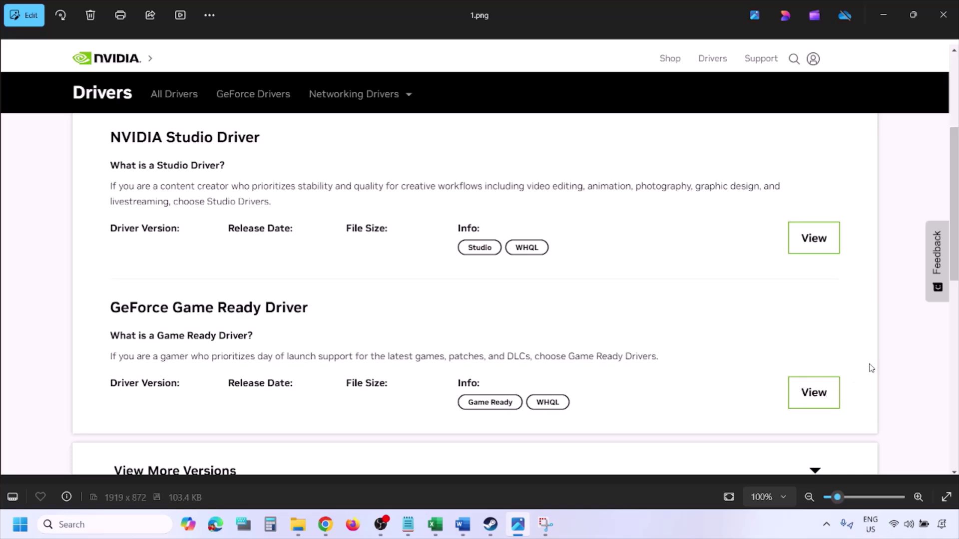
pyautogui.press('Right')
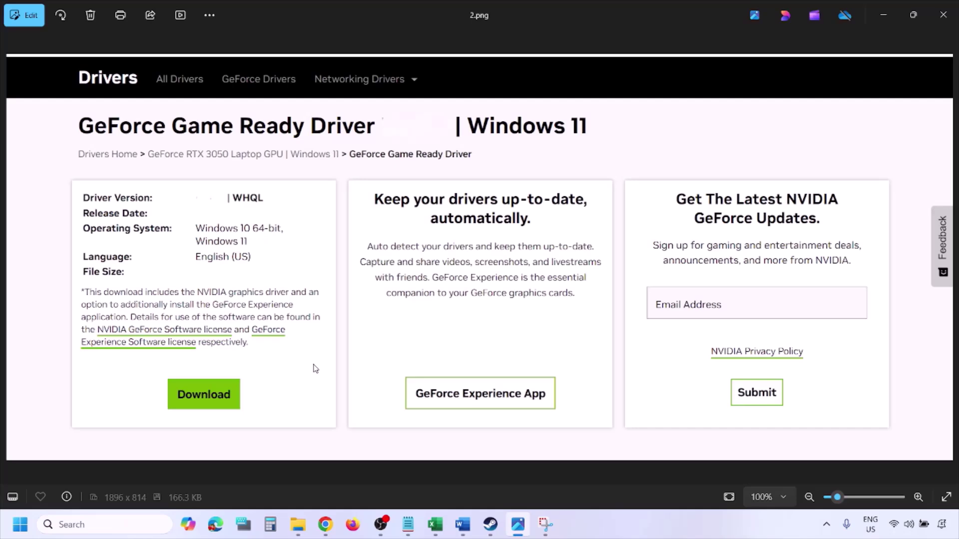
pyautogui.press('Right')
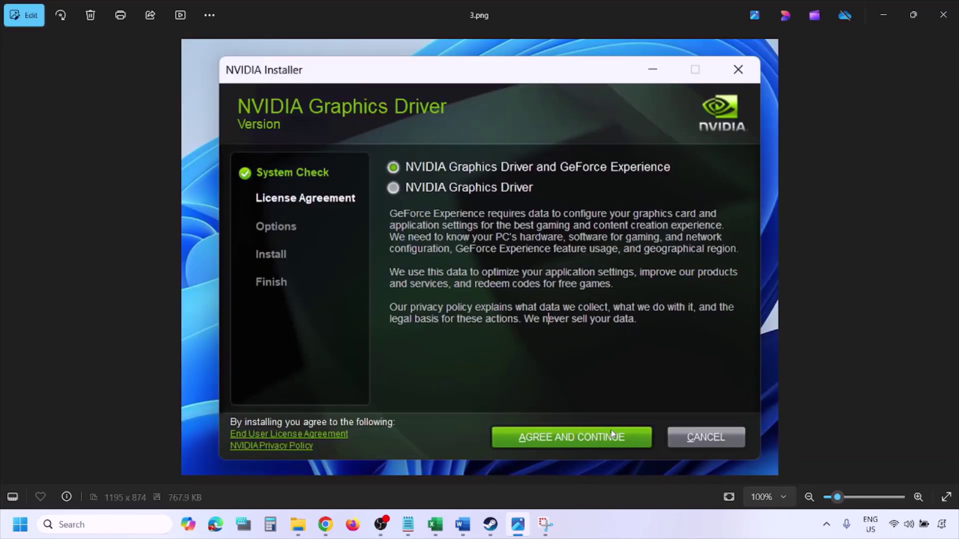
pyautogui.press('Right')
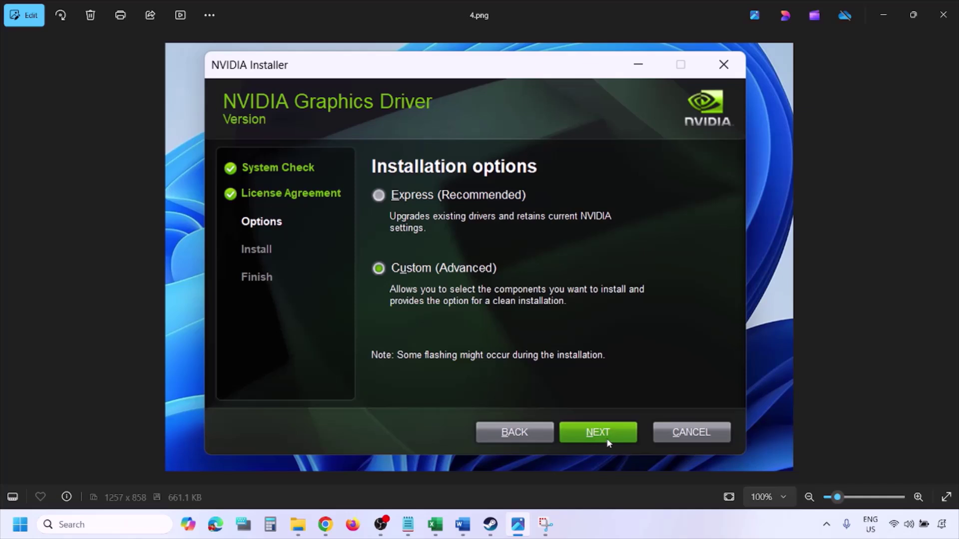
pyautogui.press('Right')
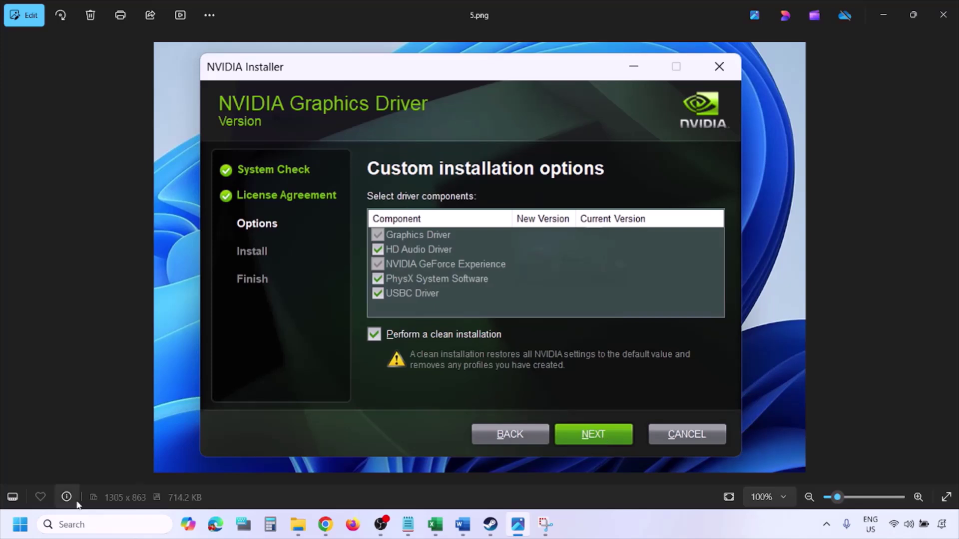
# - Bring up the Windows power options
pyautogui.click(20, 524)
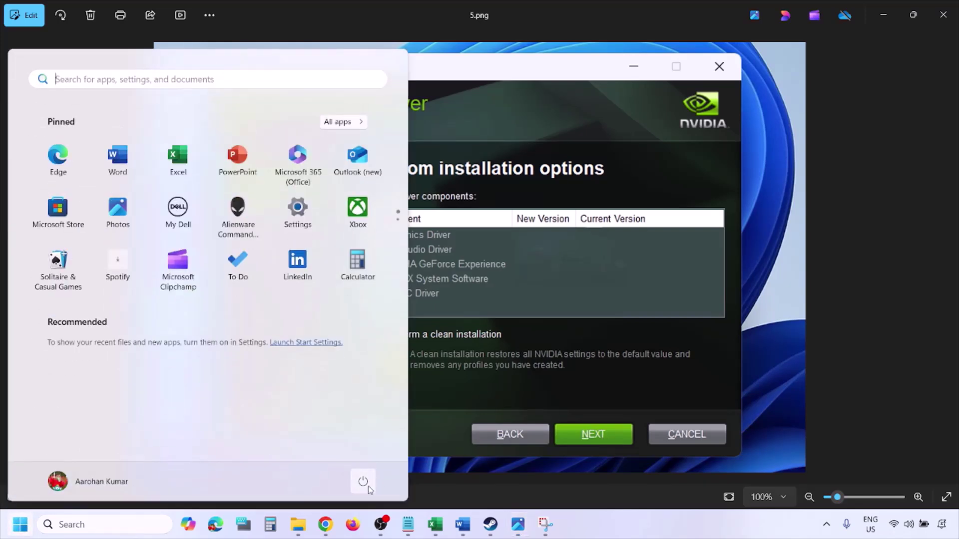
pyautogui.click(363, 481)
pyautogui.press('Left')
pyautogui.press('Left')
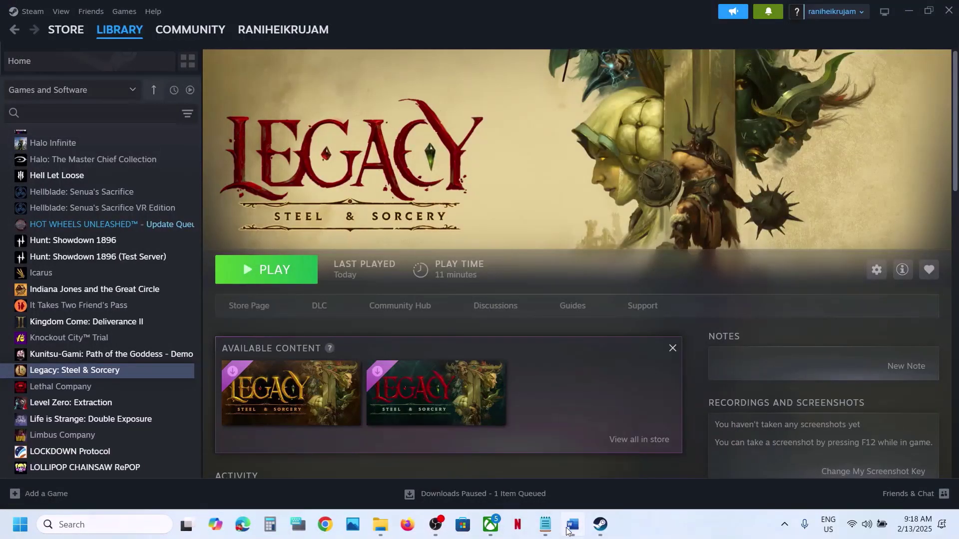
# - Return to the Word document and highlight the AMD support link under Step 3
pyautogui.click(566, 525)
pyautogui.scroll(-2, 449, 338)
pyautogui.scroll(2, 451, 343)
pyautogui.scroll(1, 450, 343)
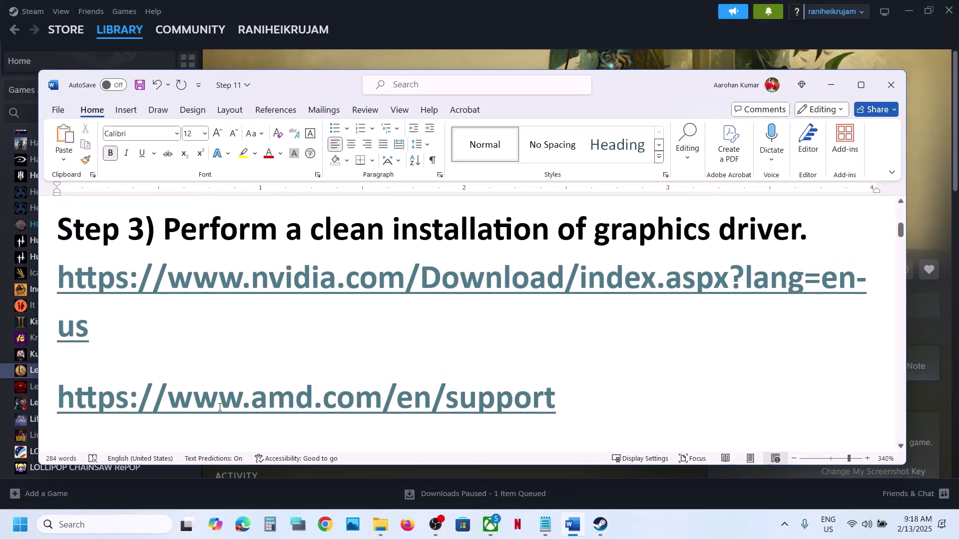
pyautogui.moveTo(218, 399); pyautogui.dragTo(514, 400)
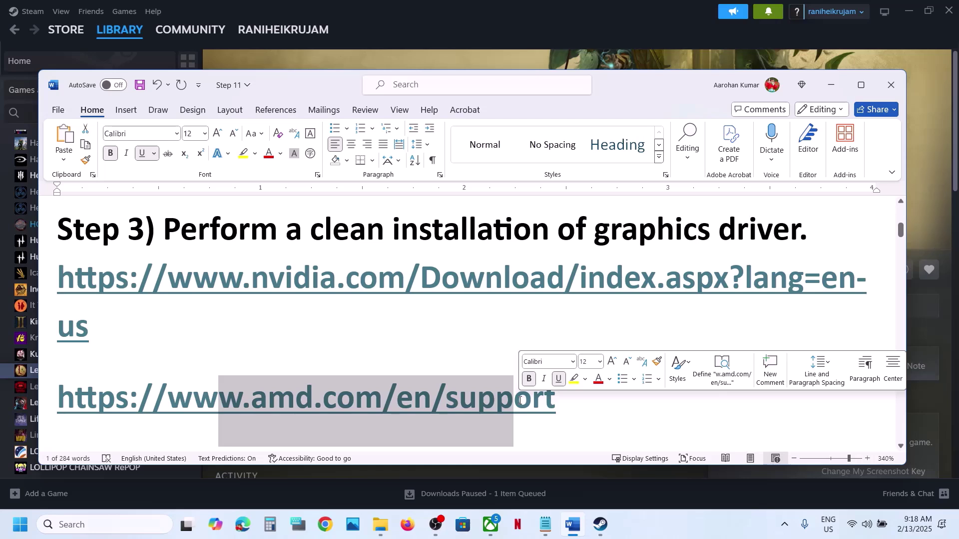
pyautogui.click(474, 392)
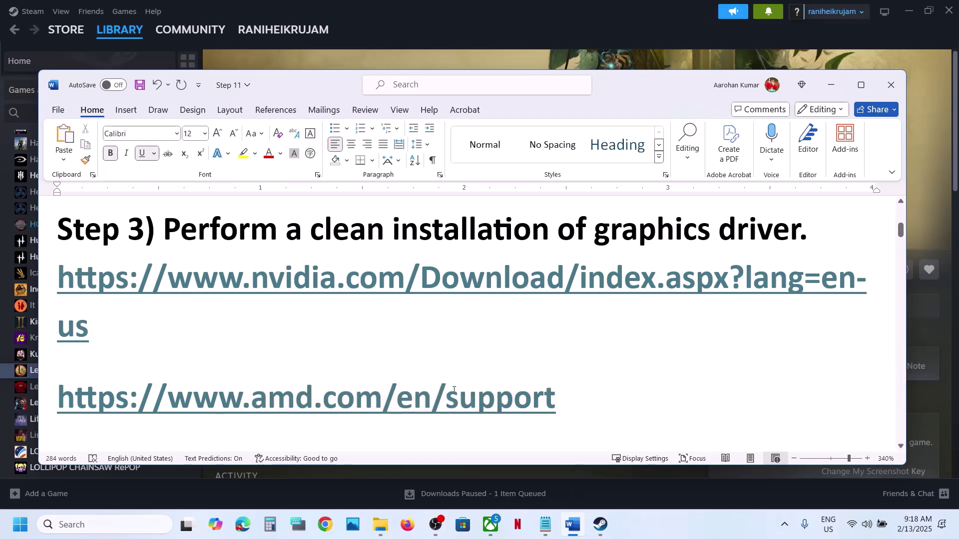
pyautogui.moveTo(225, 398); pyautogui.dragTo(530, 379)
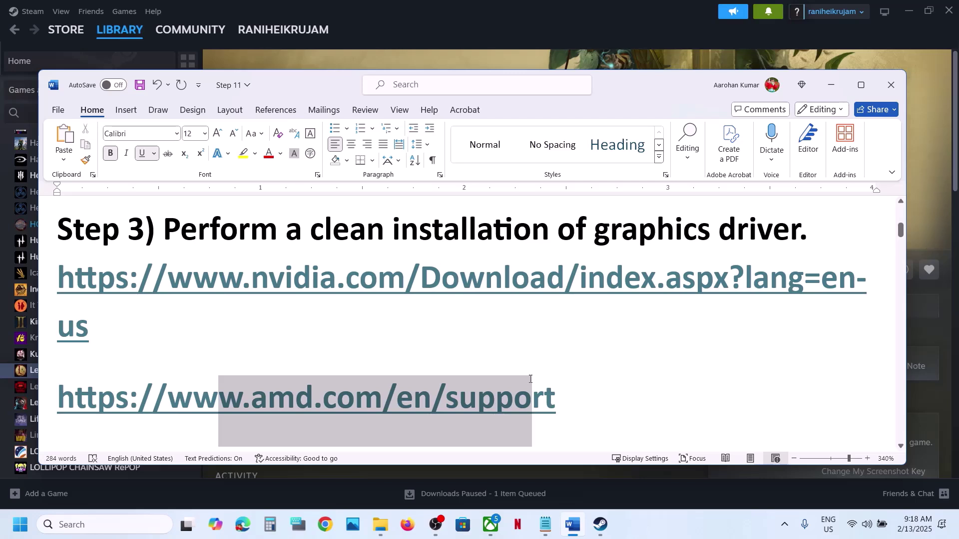
pyautogui.click(530, 379)
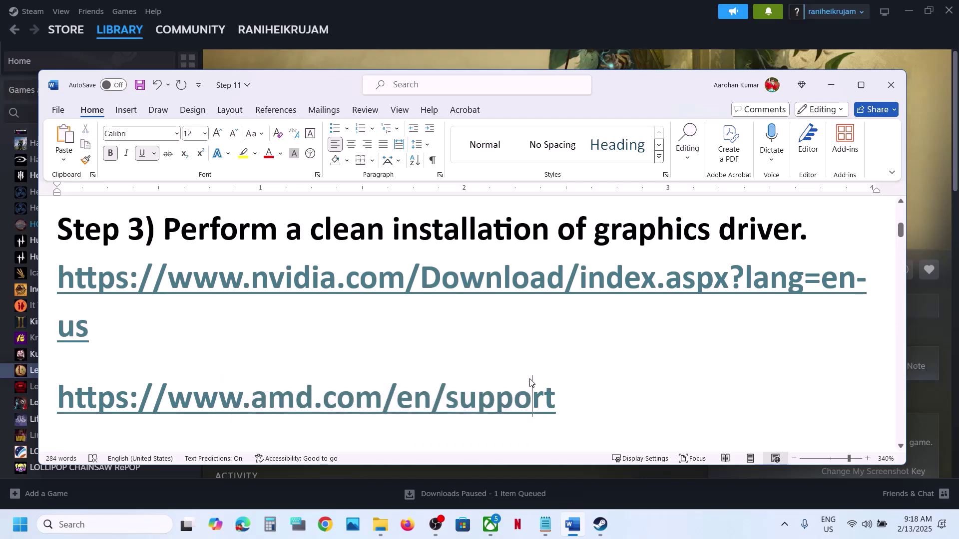
# - Copy the word "graphics" from Step 4 and use it in a Windows search to open Graphics settings
pyautogui.scroll(-3, 530, 378)
pyautogui.scroll(-1, 530, 379)
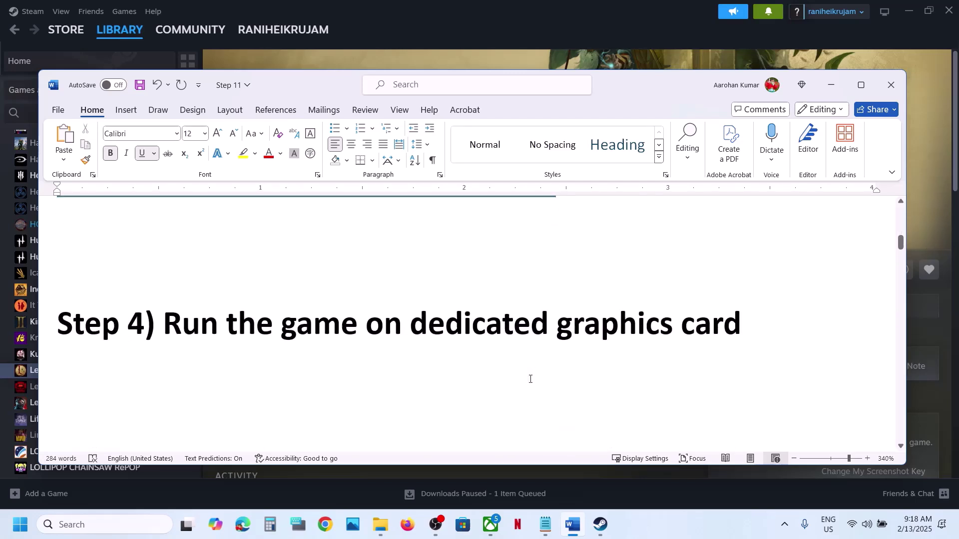
pyautogui.doubleClick(607, 316)
pyautogui.hotkey('ctrl', 'c')
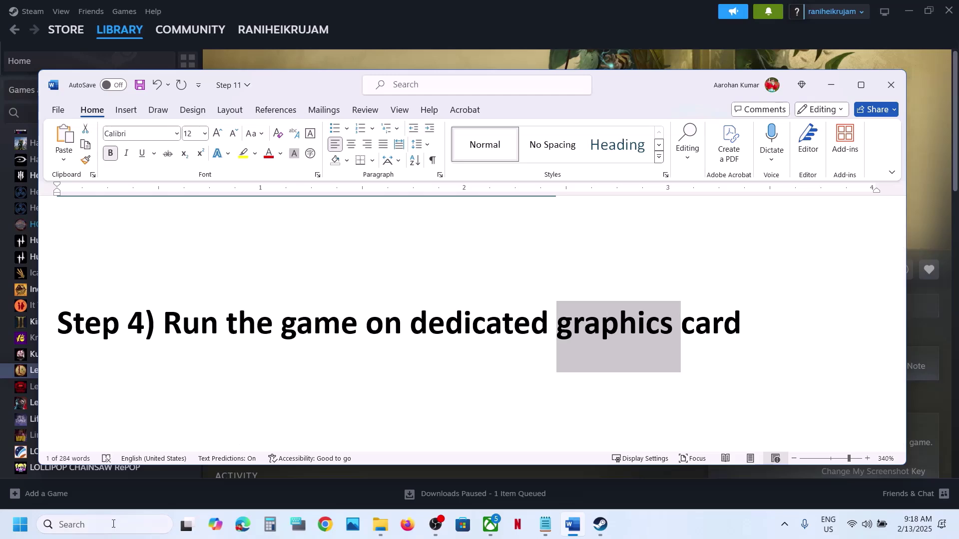
pyautogui.click(113, 525)
pyautogui.hotkey('ctrl', 'v')
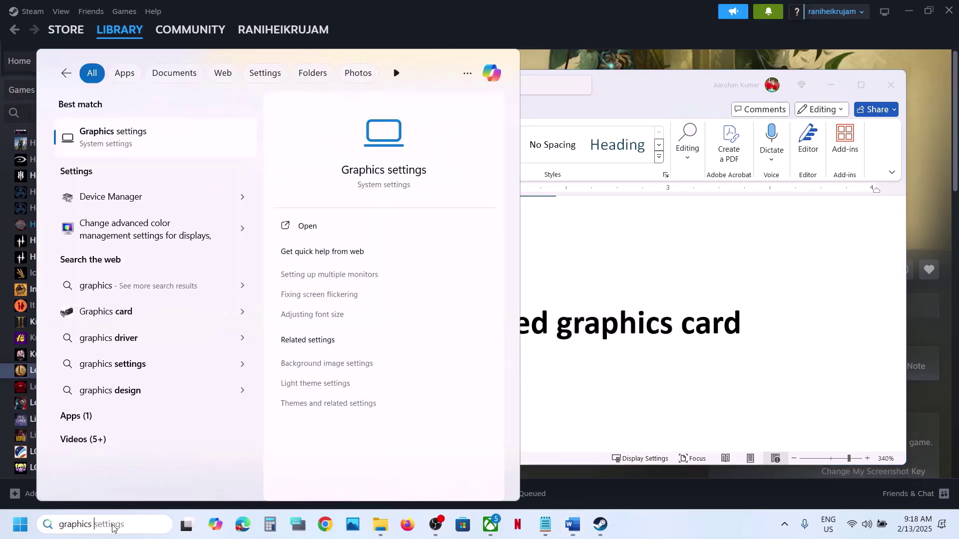
pyautogui.write('settings')
pyautogui.click(99, 145)
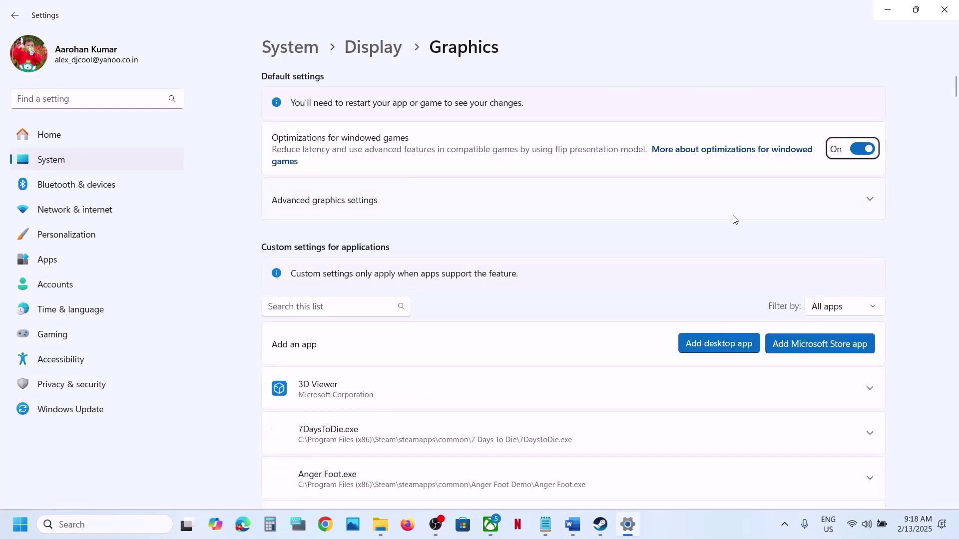
# - Start adding a desktop app to the custom graphics settings and browse to C:\Program Files (x86)\Steam\steamapps\common
pyautogui.click(725, 345)
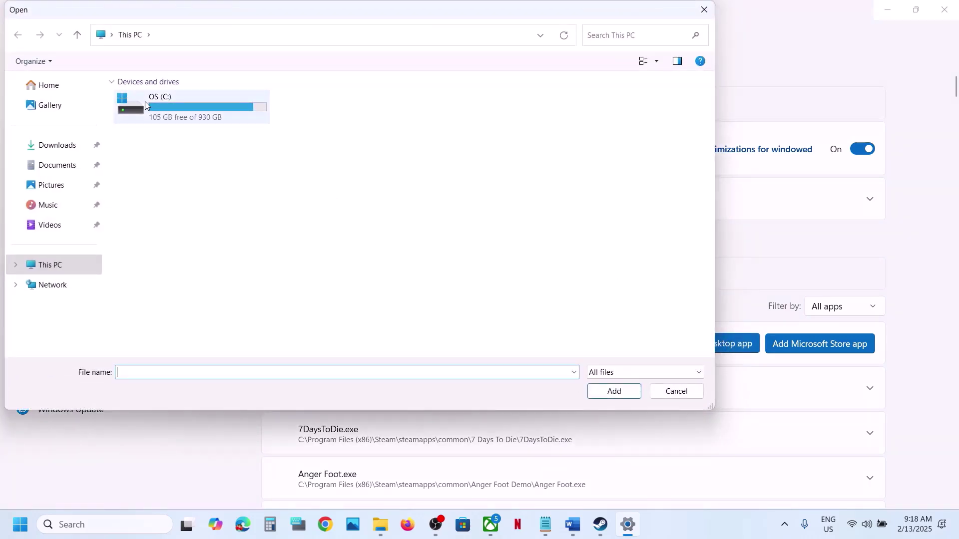
pyautogui.doubleClick(145, 105)
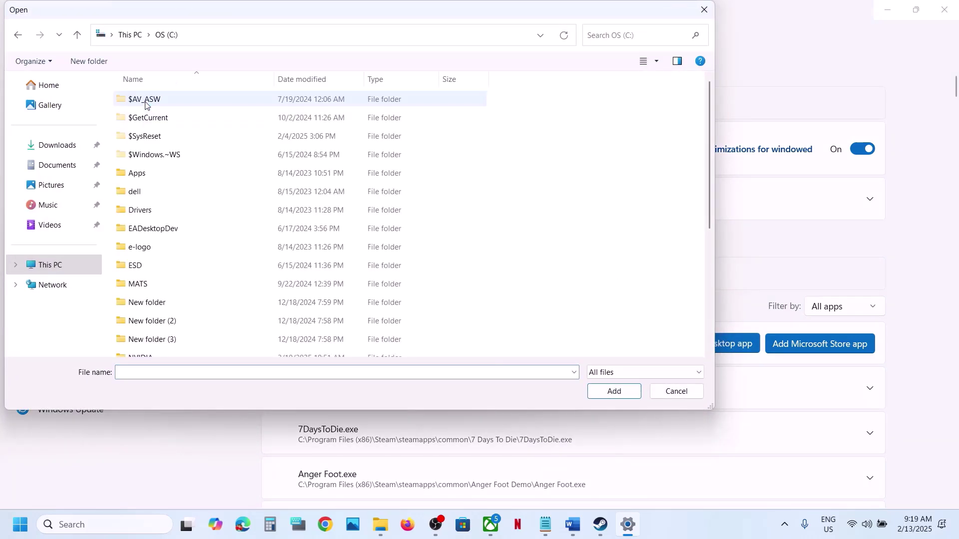
pyautogui.scroll(-4, 145, 104)
pyautogui.click(173, 220)
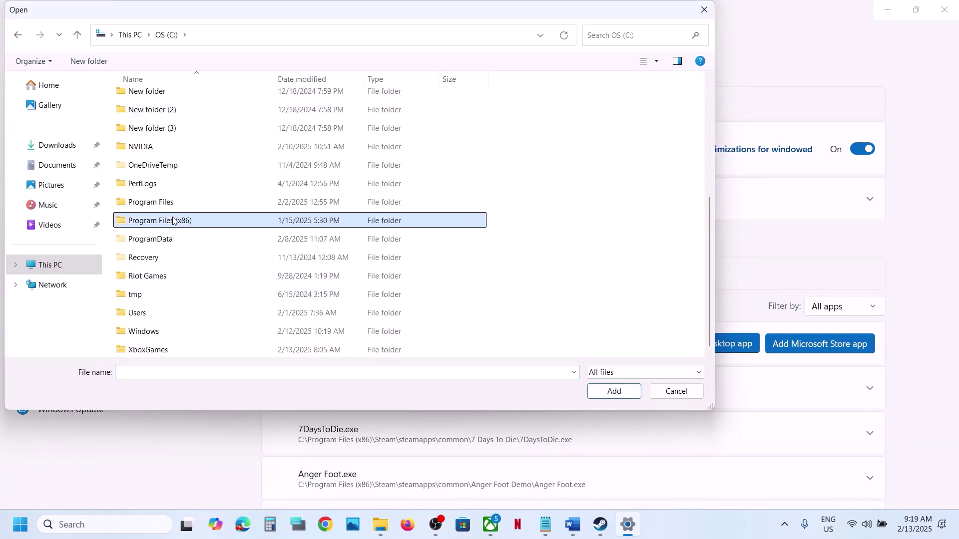
pyautogui.doubleClick(174, 220)
pyautogui.scroll(-5, 160, 240)
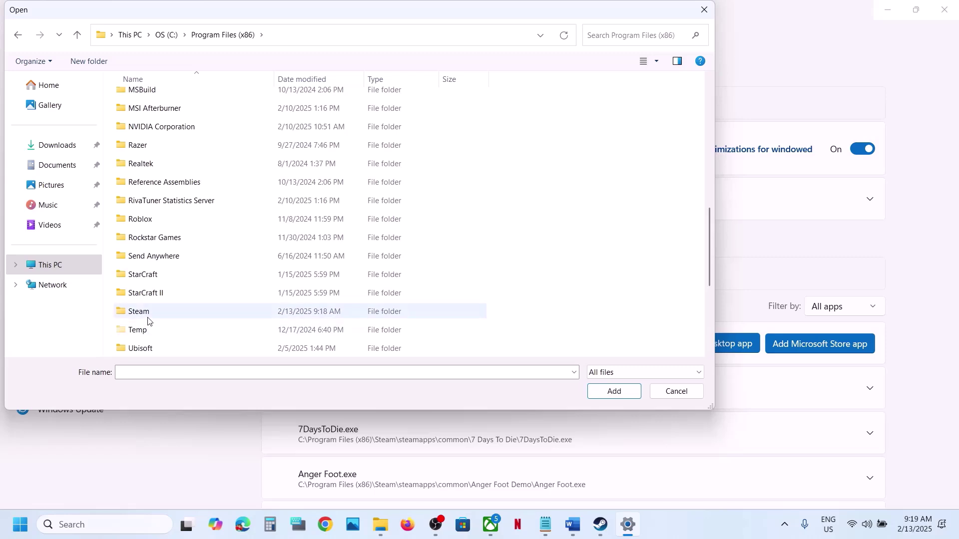
pyautogui.doubleClick(147, 315)
pyautogui.scroll(-5, 148, 321)
pyautogui.click(154, 164)
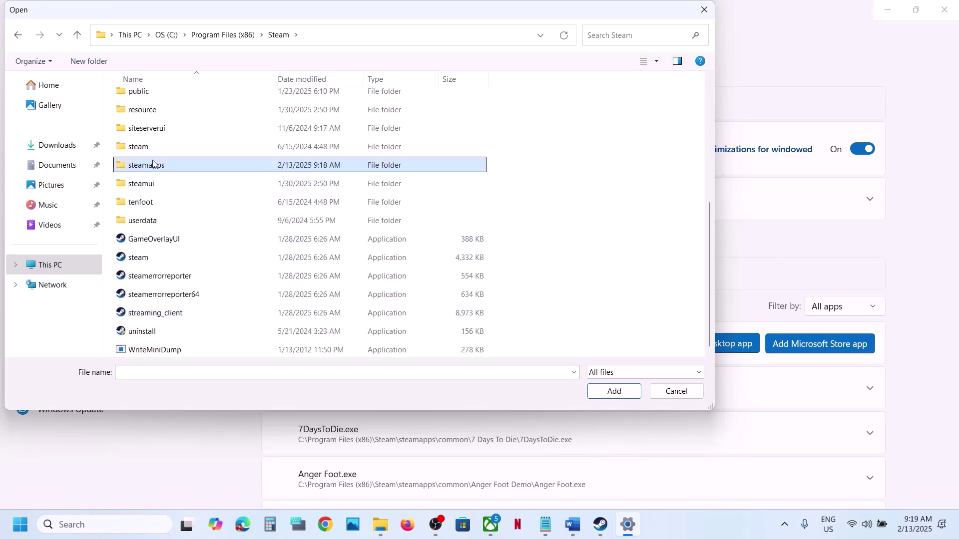
pyautogui.doubleClick(154, 165)
pyautogui.click(150, 100)
pyautogui.doubleClick(150, 100)
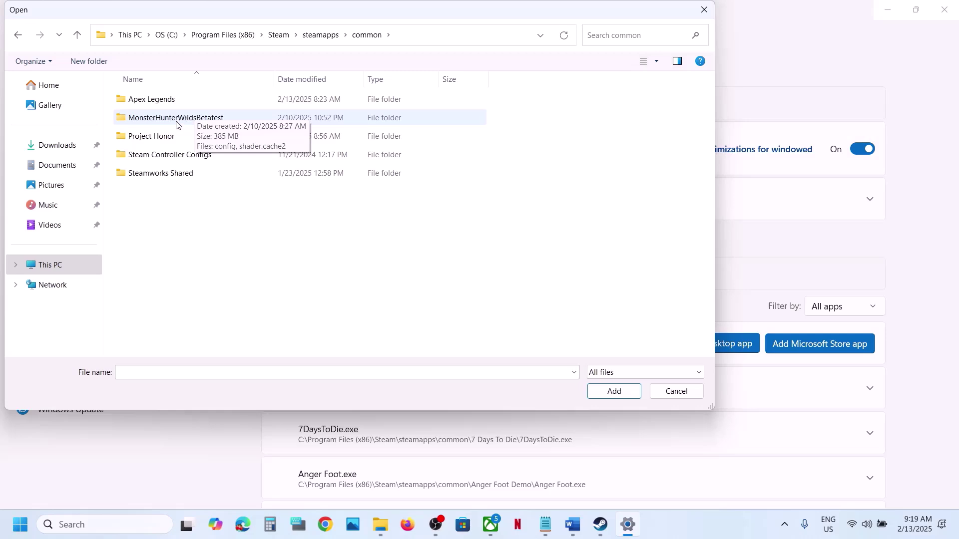
# - Add the ProjectHonorClient application from the Project Honor folder to the custom graphics list
pyautogui.click(176, 120)
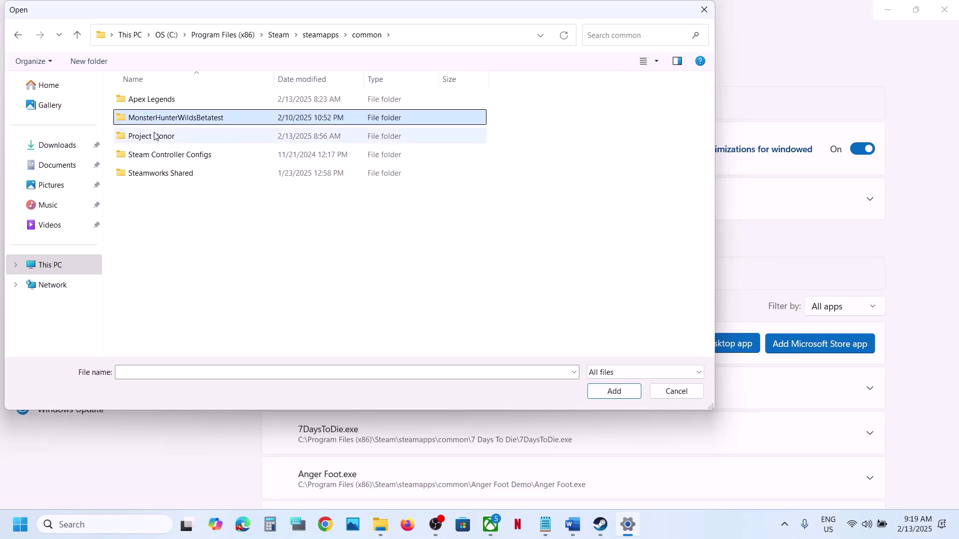
pyautogui.click(153, 137)
pyautogui.doubleClick(174, 140)
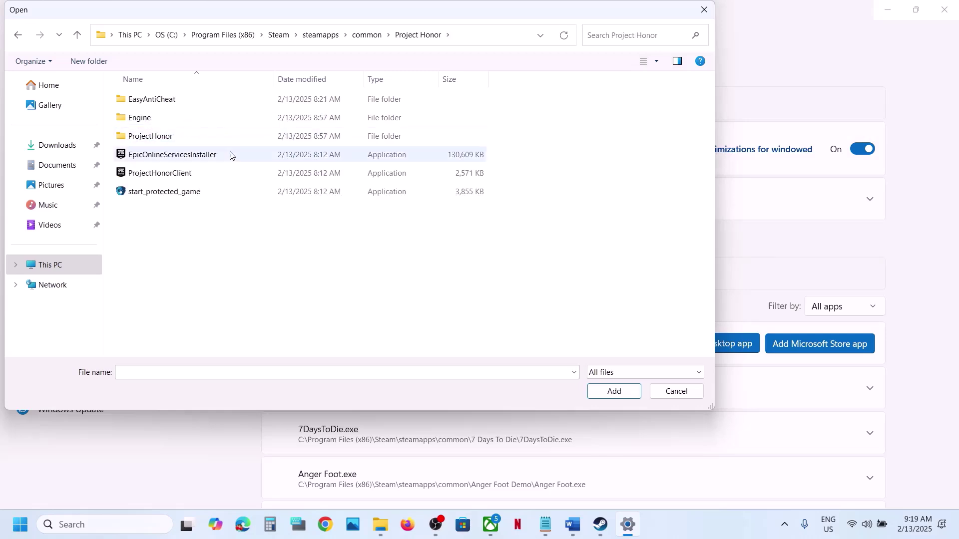
pyautogui.click(167, 178)
pyautogui.click(613, 393)
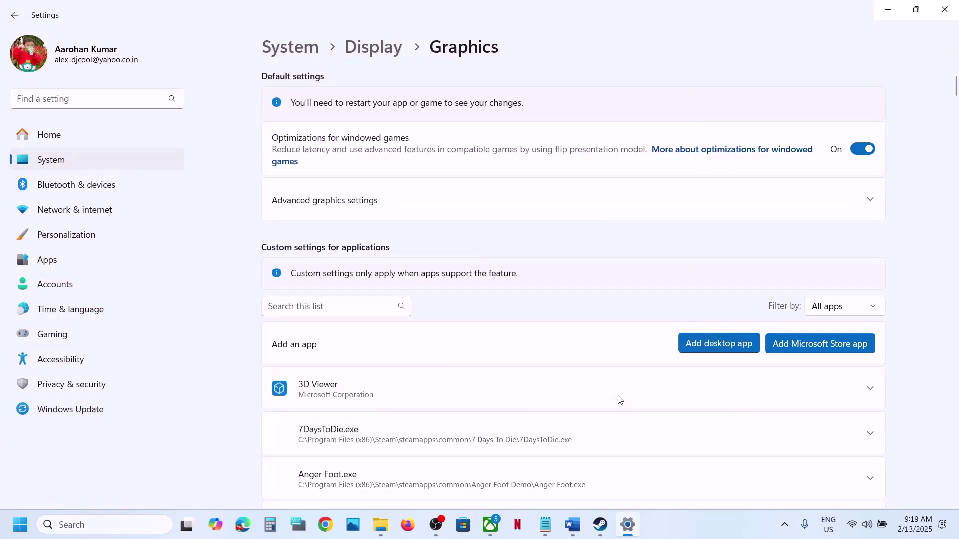
# - Find the Epic Online Services Bootstrapper entry for Project Honor and set its GPU preference to High Performance (NVIDIA GeForce RTX 3050 Laptop GPU)
pyautogui.scroll(-10, 619, 400)
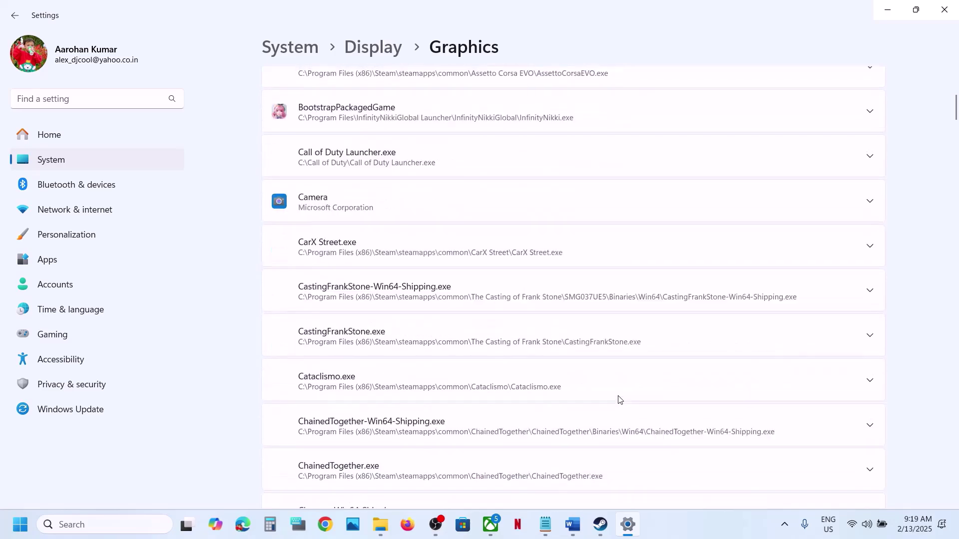
pyautogui.scroll(-20, 619, 400)
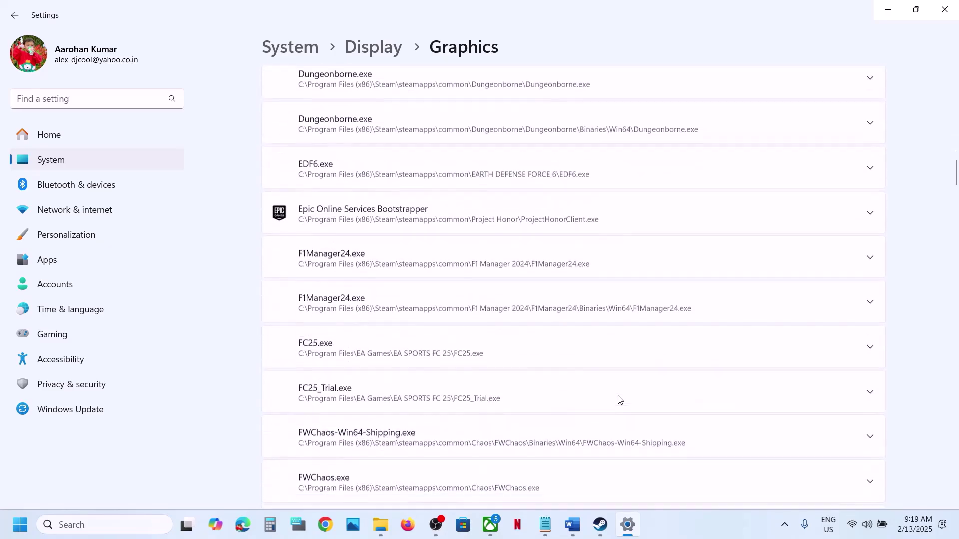
pyautogui.scroll(-20, 619, 400)
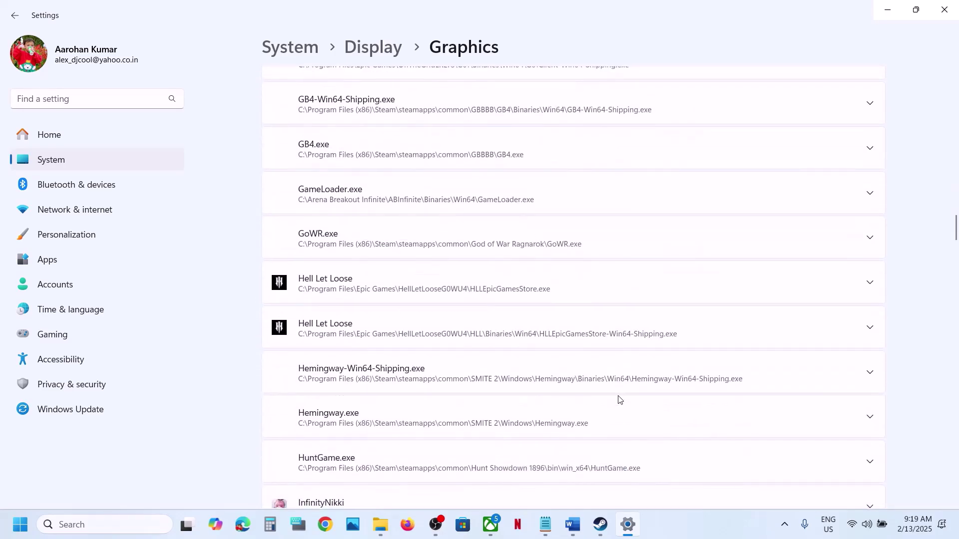
pyautogui.scroll(-15, 618, 400)
pyautogui.scroll(20, 618, 400)
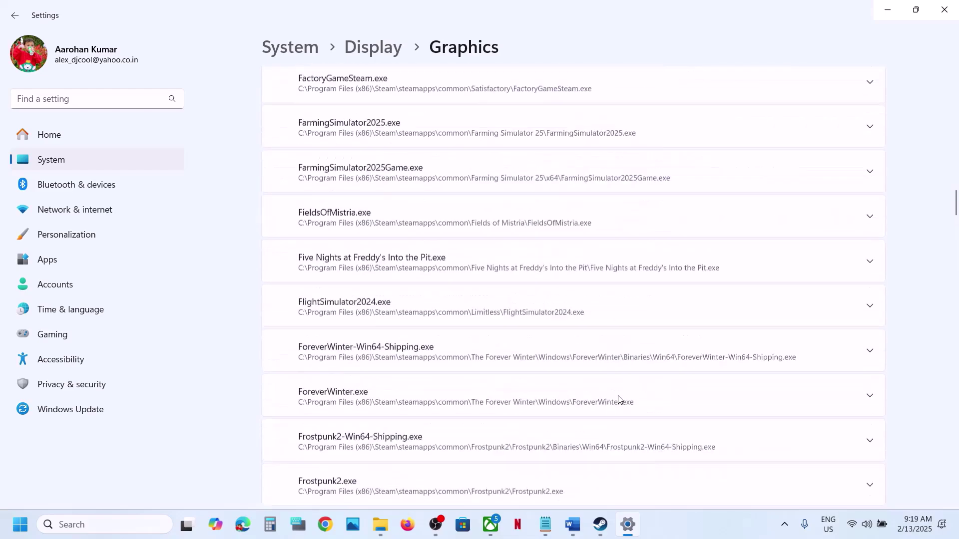
pyautogui.scroll(20, 619, 399)
pyautogui.scroll(-8, 619, 400)
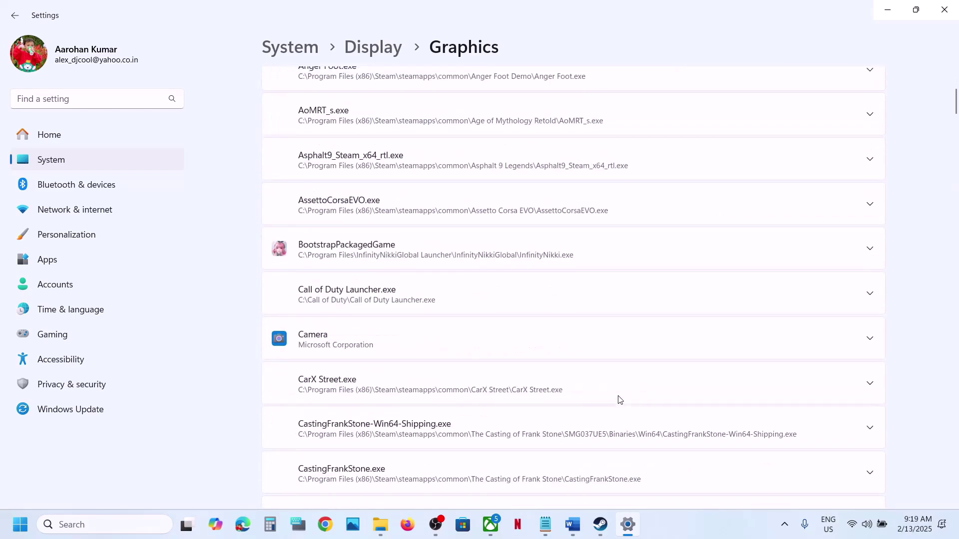
pyautogui.scroll(-20, 618, 400)
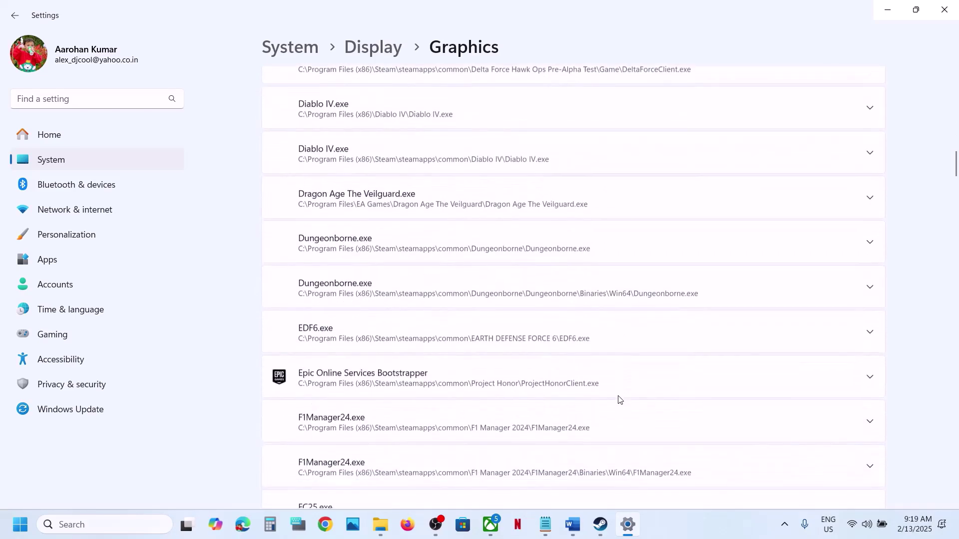
pyautogui.scroll(-2, 618, 399)
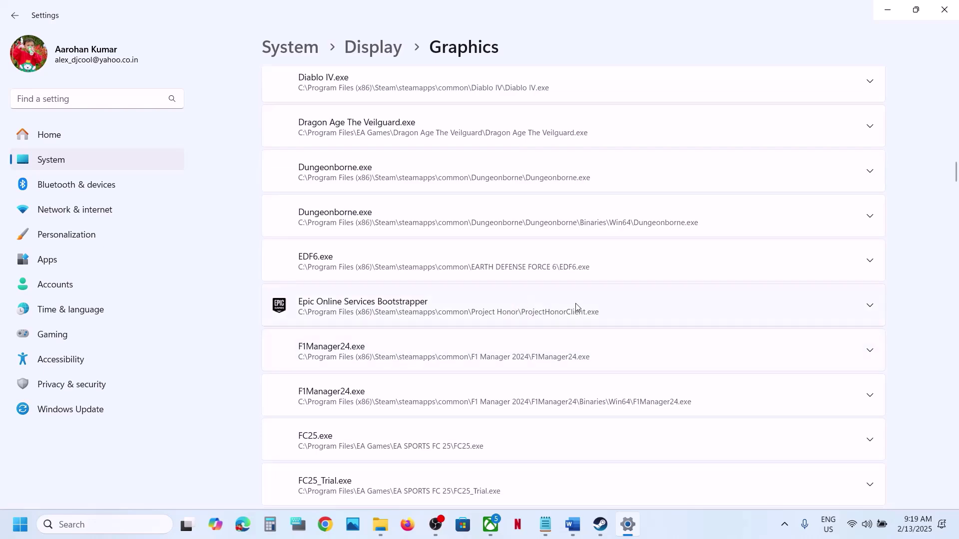
pyautogui.click(870, 307)
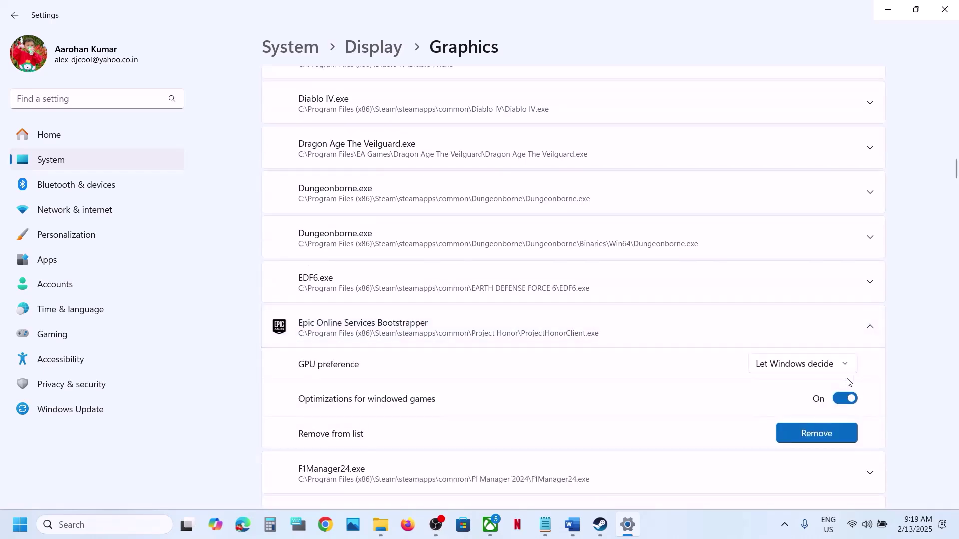
pyautogui.click(797, 368)
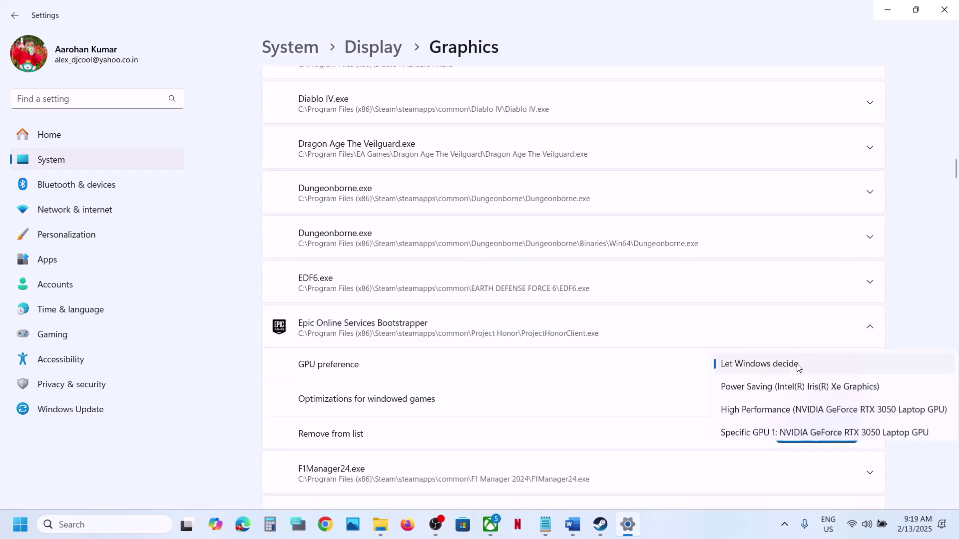
pyautogui.click(785, 410)
# - Add the second ProjectHonorClient application from Project Honor\ProjectHonor\Binaries\Win64 as a desktop app in the graphics list
pyautogui.scroll(15, 533, 364)
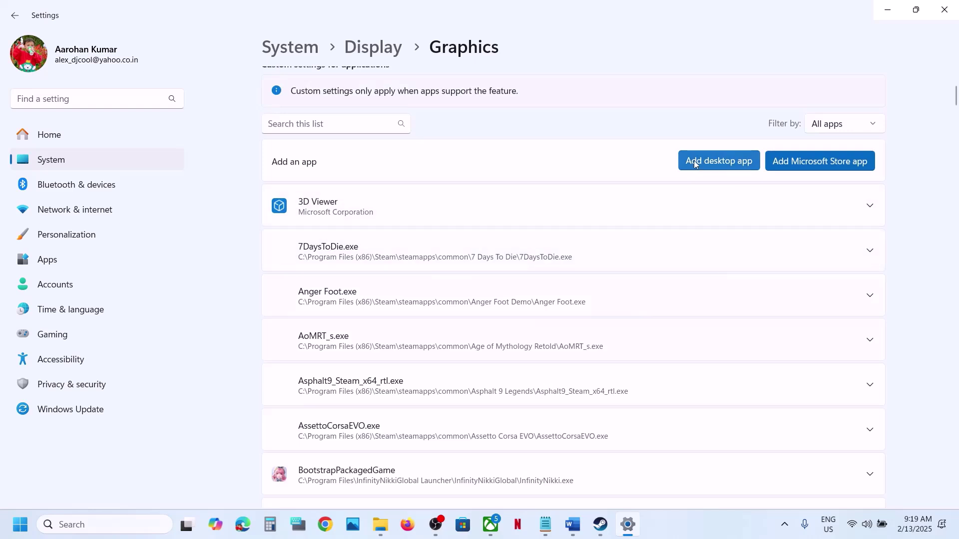
pyautogui.click(694, 160)
pyautogui.click(141, 142)
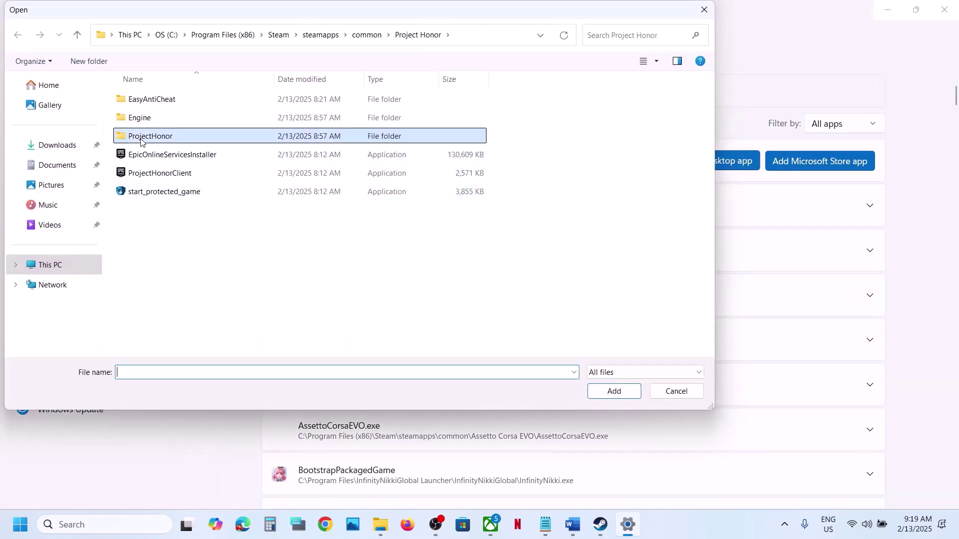
pyautogui.doubleClick(163, 140)
pyautogui.click(154, 120)
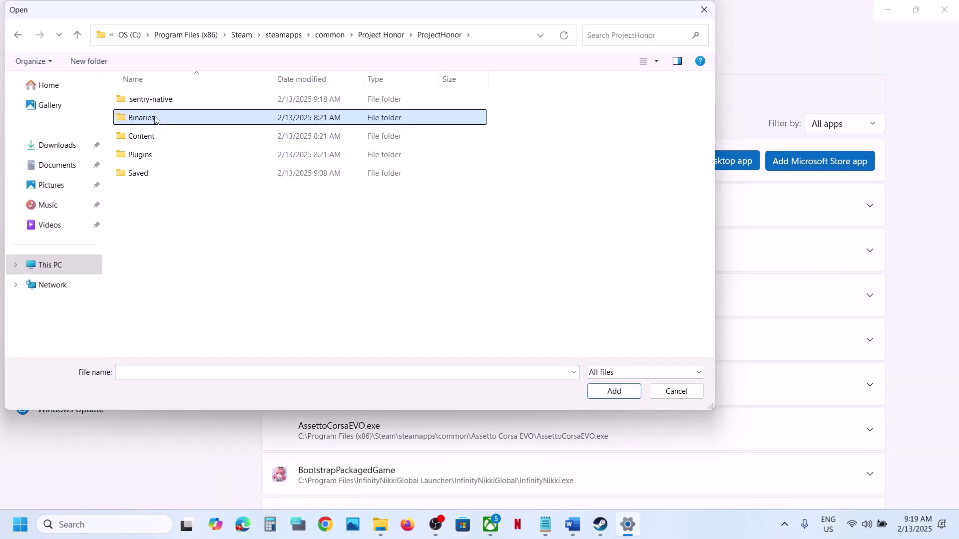
pyautogui.doubleClick(155, 120)
pyautogui.click(150, 105)
pyautogui.doubleClick(150, 105)
pyautogui.click(175, 137)
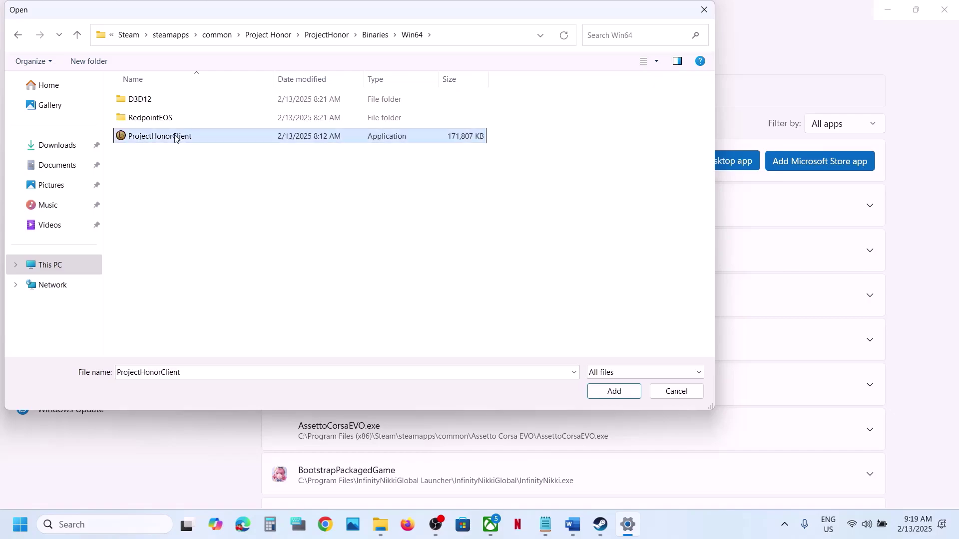
pyautogui.click(624, 393)
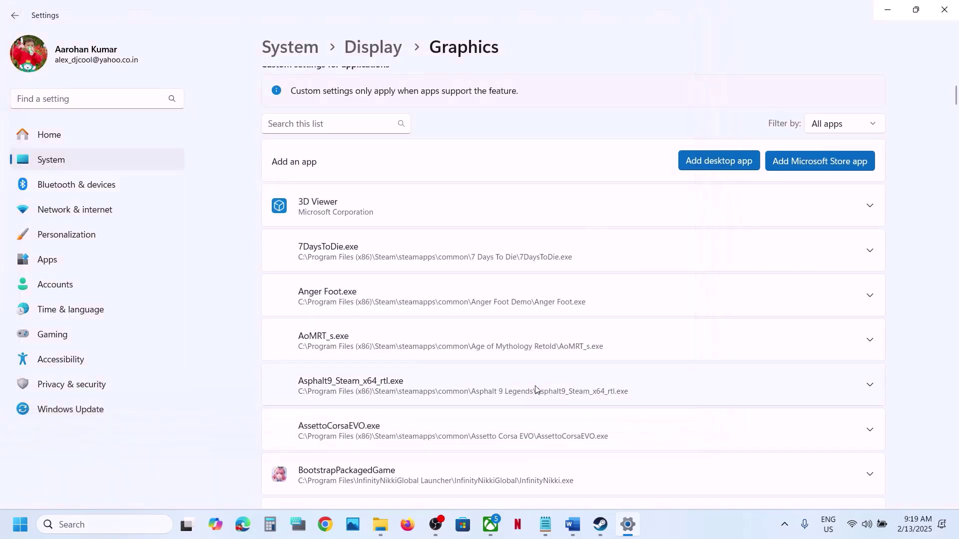
# - Set the Legacy: Steel & Sorcery entry's GPU preference to High Performance (NVIDIA GeForce RTX 3050 Laptop GPU) and close Settings
pyautogui.scroll(-12, 535, 392)
pyautogui.scroll(-20, 535, 389)
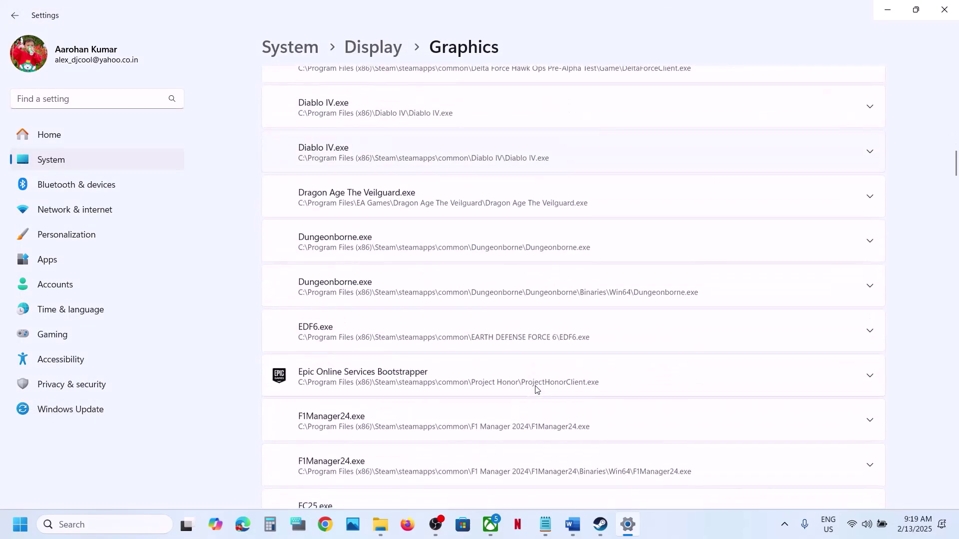
pyautogui.scroll(-15, 535, 389)
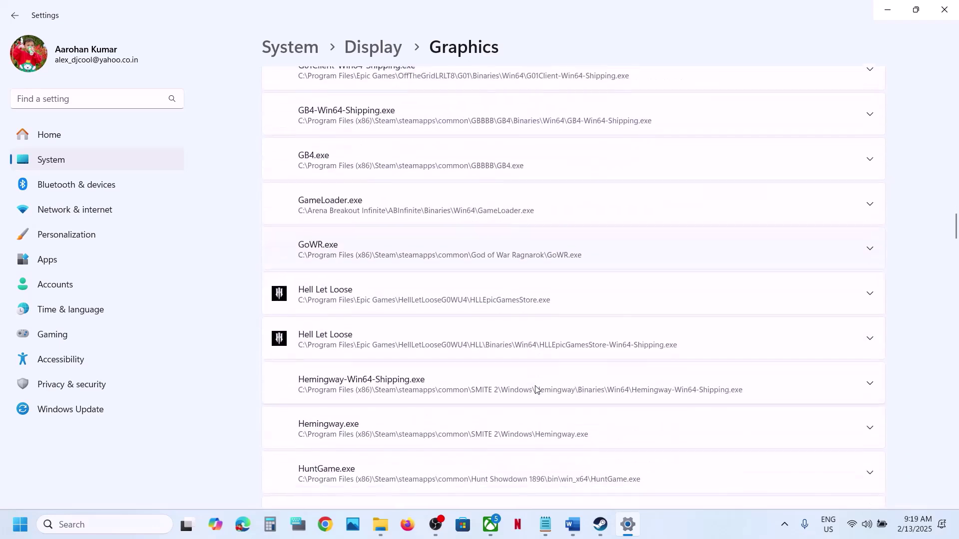
pyautogui.scroll(-3, 535, 389)
pyautogui.scroll(4, 534, 389)
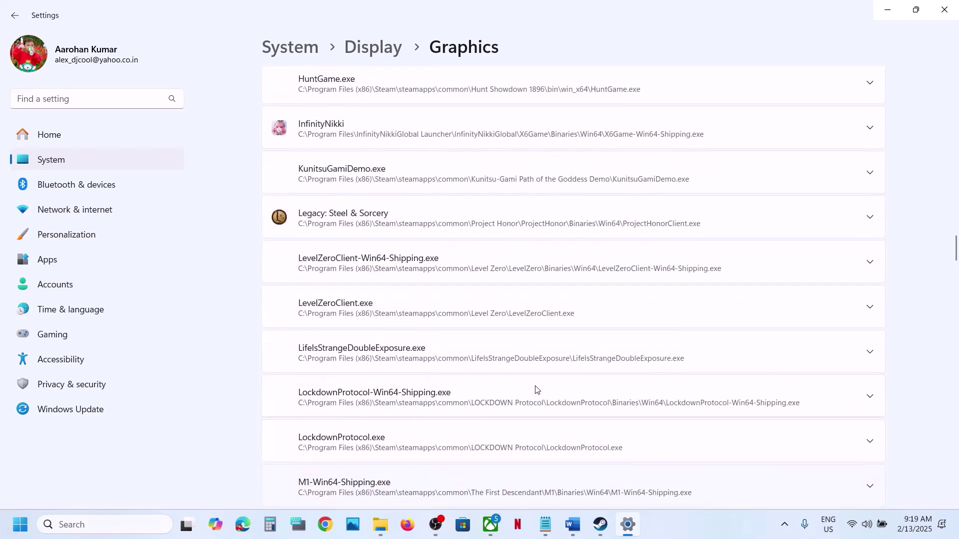
pyautogui.click(393, 271)
pyautogui.scroll(1, 393, 271)
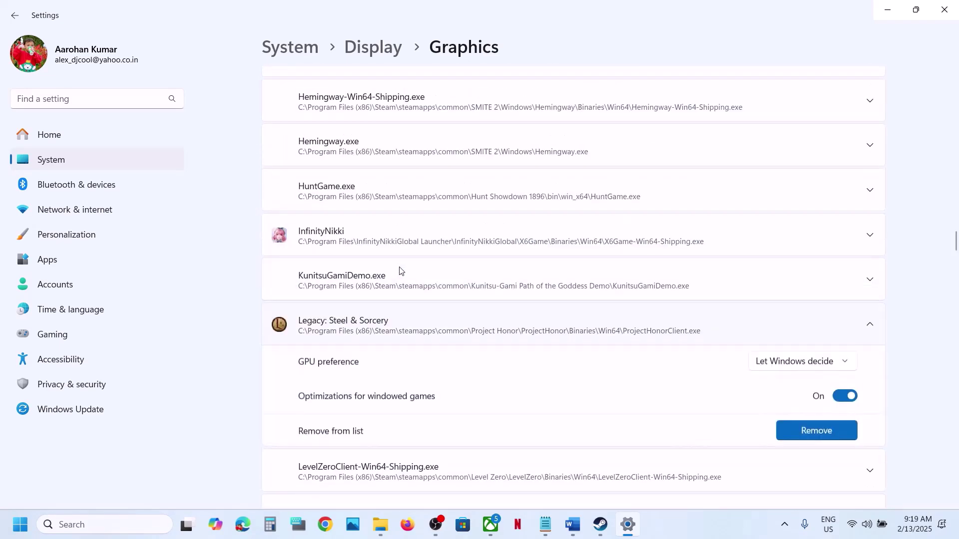
pyautogui.click(774, 365)
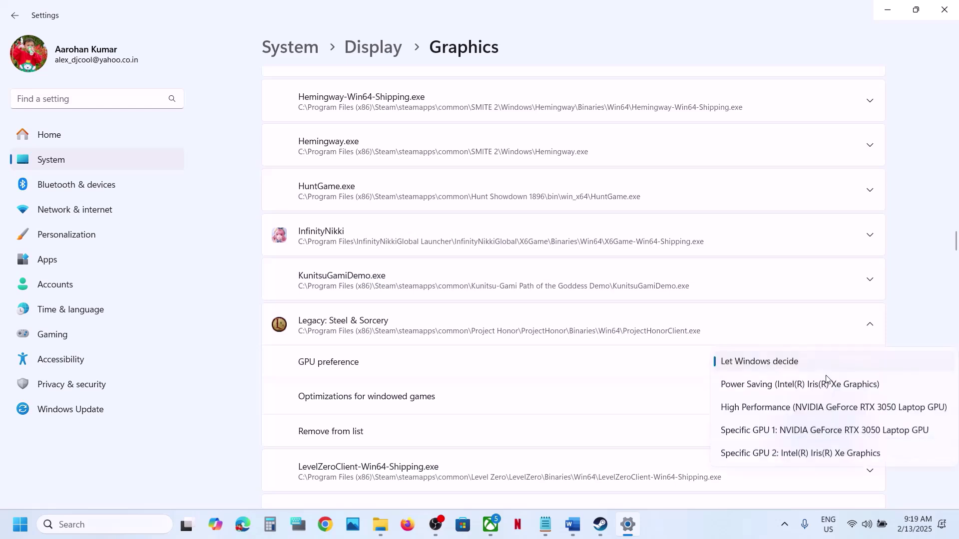
pyautogui.click(789, 408)
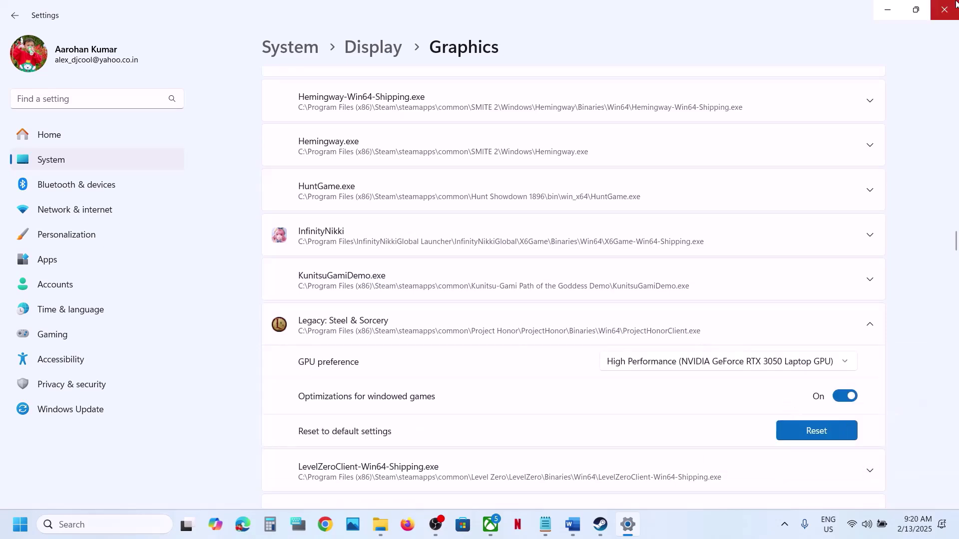
pyautogui.click(949, 14)
# - In the Word document, highlight "Restore on Automatic Tuning in" in the Step 5 heading
pyautogui.scroll(-3, 465, 359)
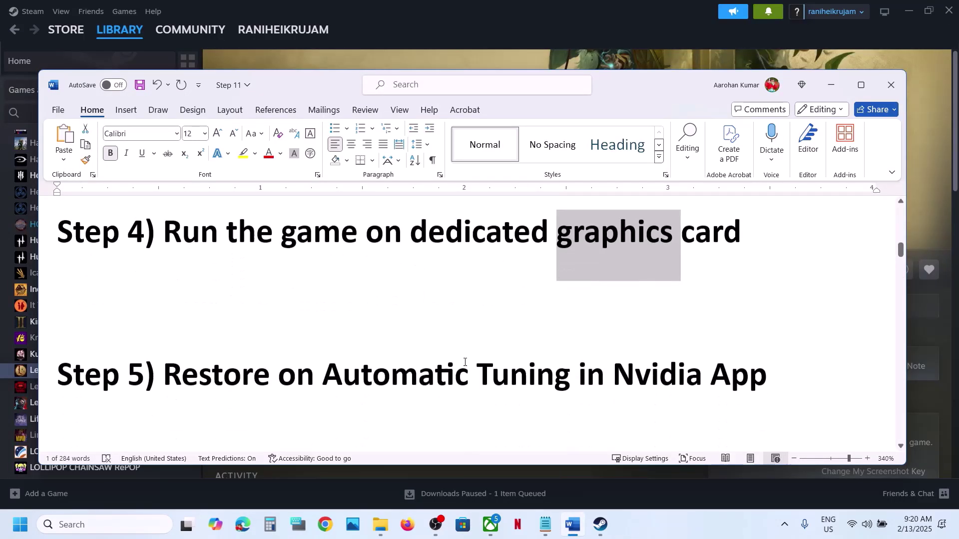
pyautogui.scroll(1, 464, 361)
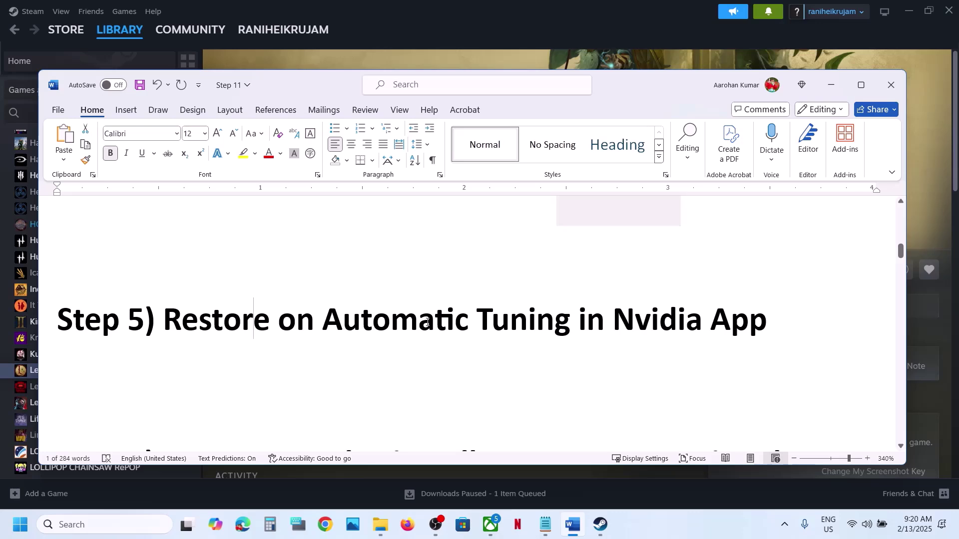
pyautogui.moveTo(252, 322); pyautogui.dragTo(590, 335)
# - Search Windows for "nvi", launch the NVIDIA app and show the system performance page with Automatic Tuning
pyautogui.click(89, 524)
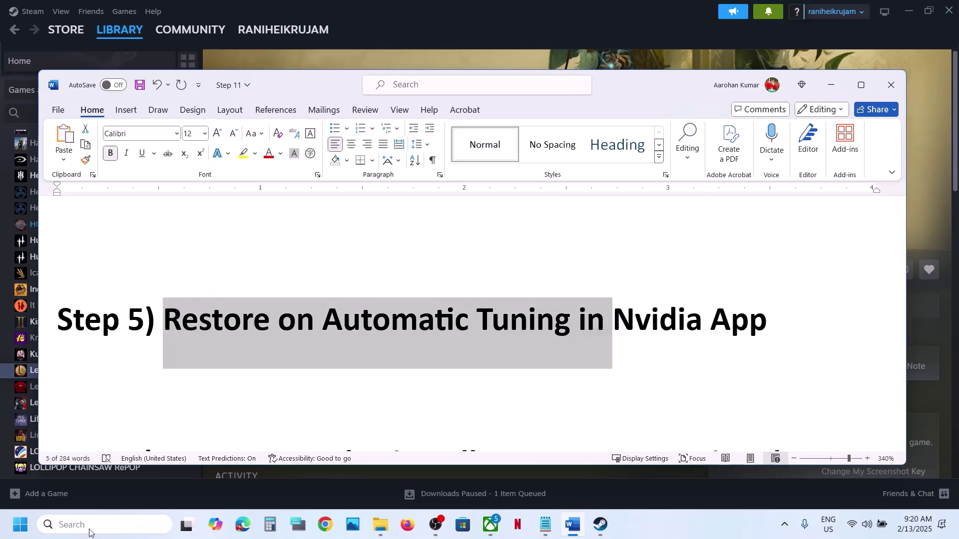
pyautogui.write('nvi')
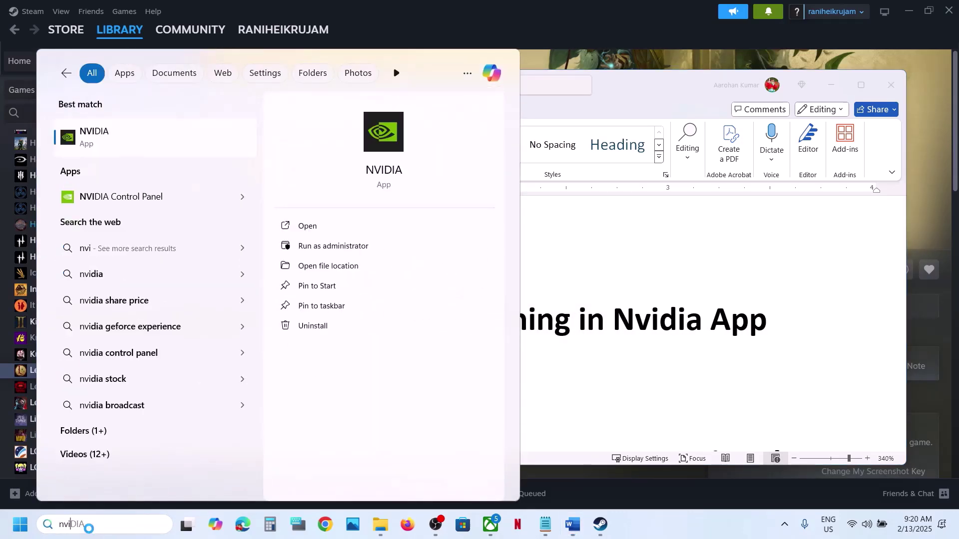
pyautogui.press('Return')
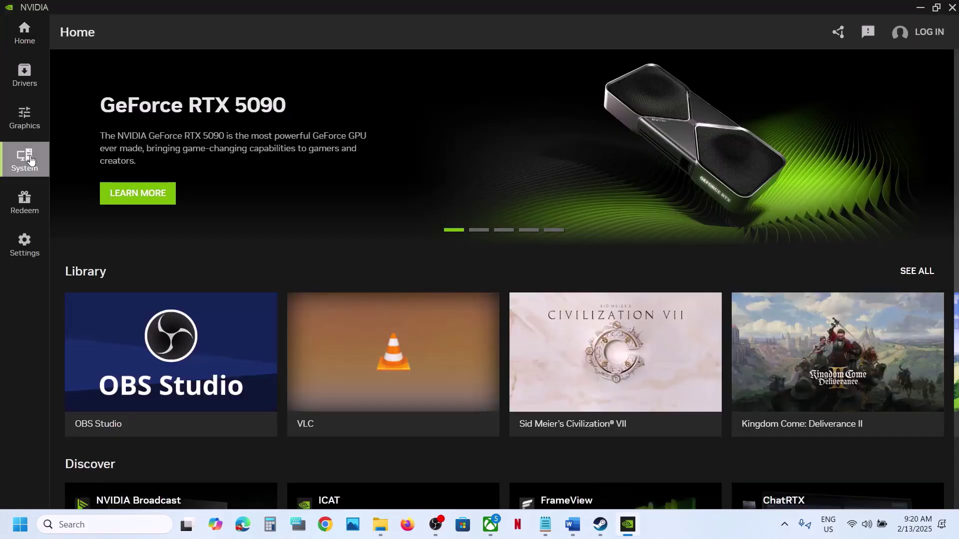
pyautogui.click(25, 159)
pyautogui.click(170, 71)
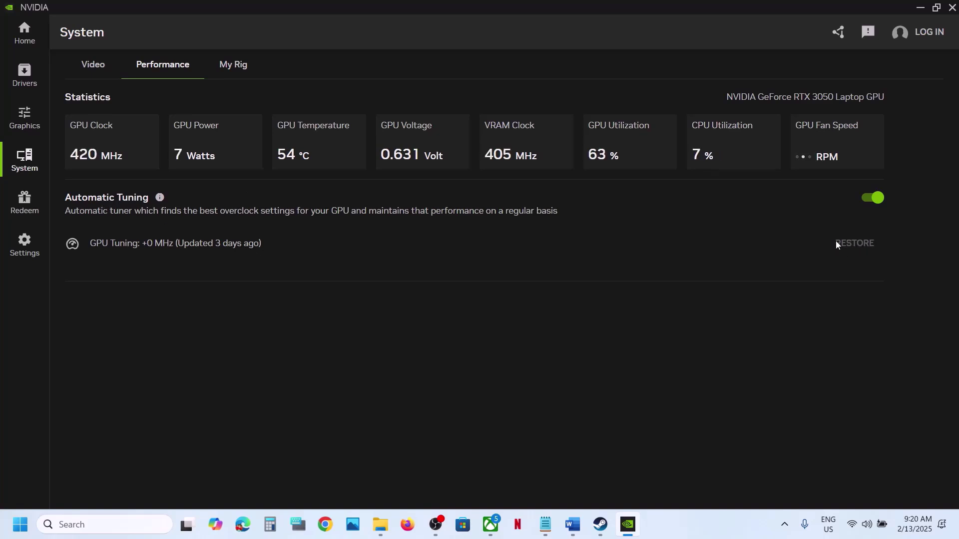
# - Return to the Word document and copy "AMD 25.1.1 Optional Update" from the Step 6 heading
pyautogui.click(922, 8)
pyautogui.scroll(-3, 395, 384)
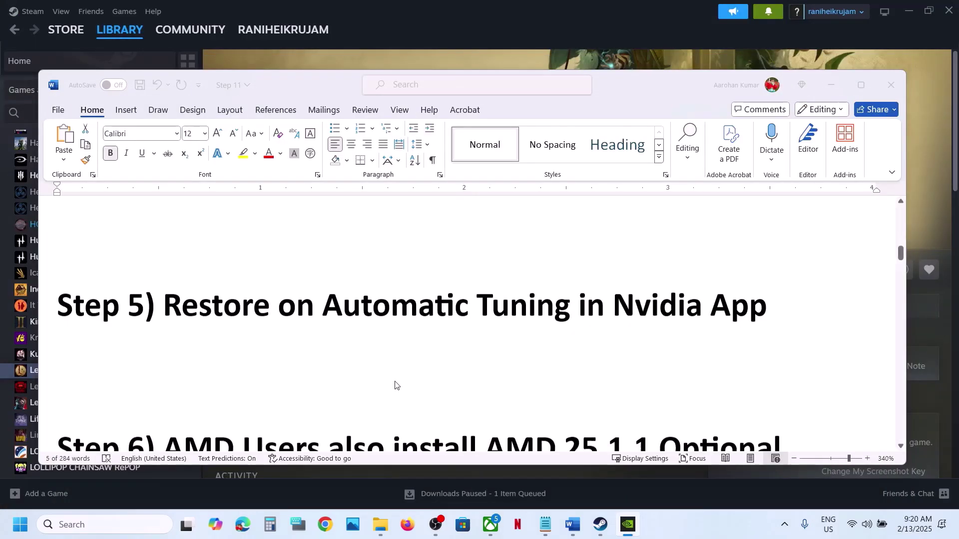
pyautogui.click(171, 325)
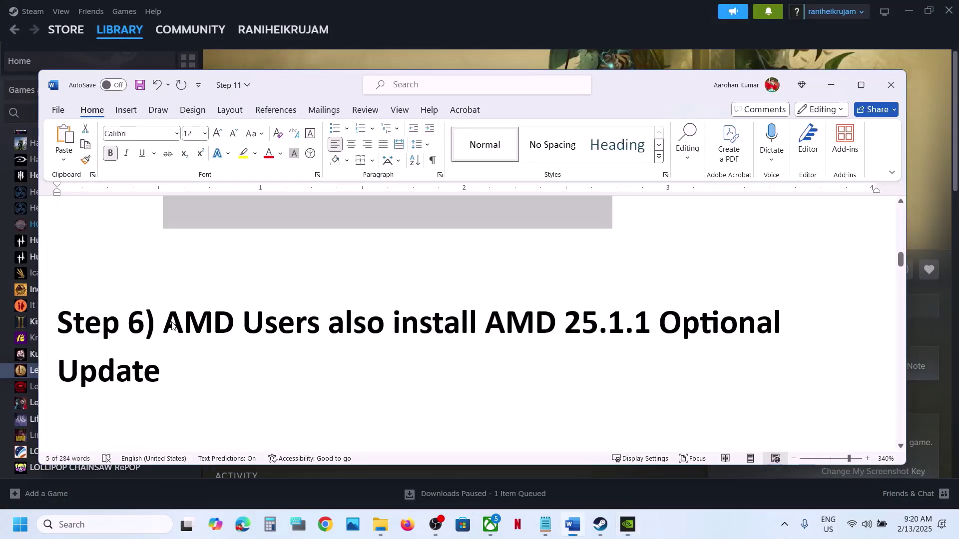
pyautogui.moveTo(488, 320); pyautogui.dragTo(710, 325)
pyautogui.click(562, 358)
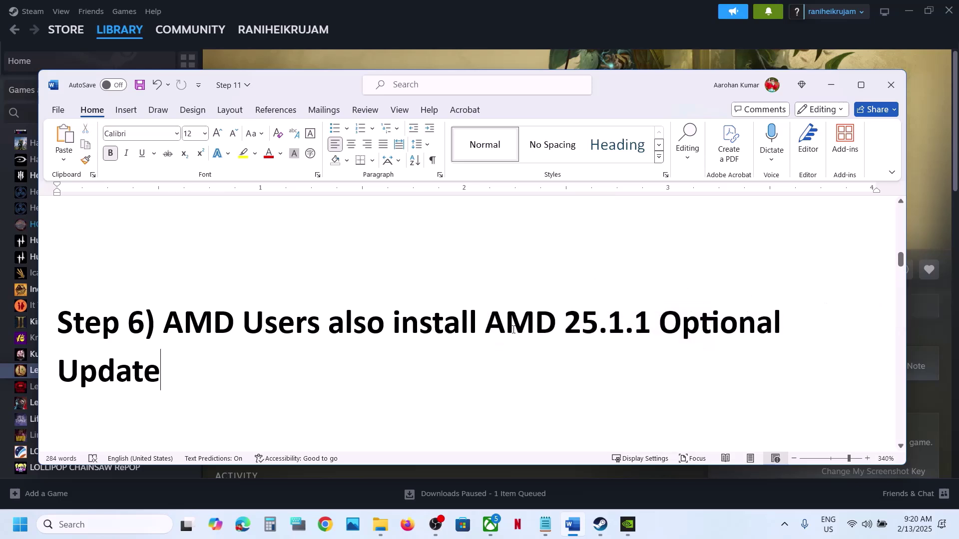
pyautogui.moveTo(486, 320); pyautogui.dragTo(461, 422)
pyautogui.hotkey('ctrl', 'c')
# - Search the web in Chrome for "AMD 25.1.1 Optional Update" and open AMD's release notes at the driver download link
pyautogui.click(324, 525)
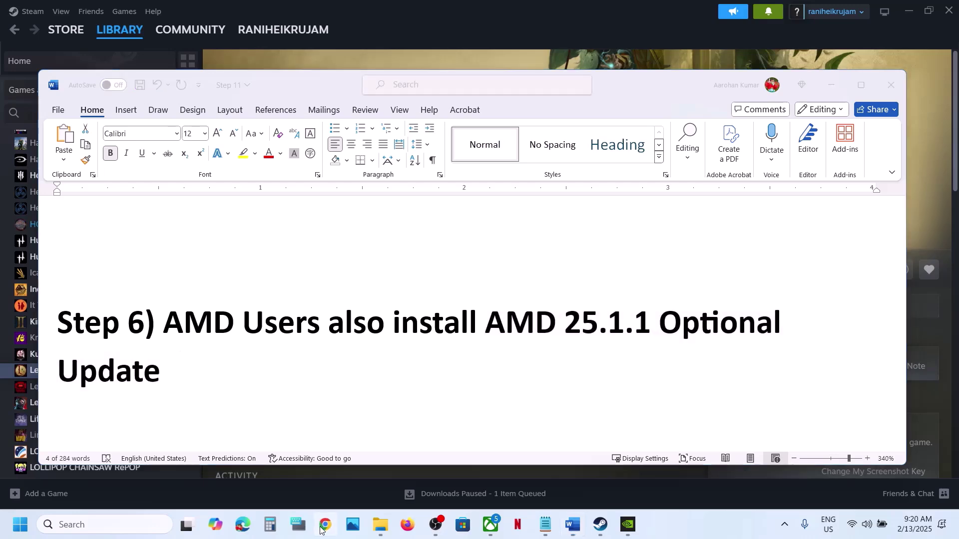
pyautogui.hotkey('ctrl', 'v')
pyautogui.press('Return')
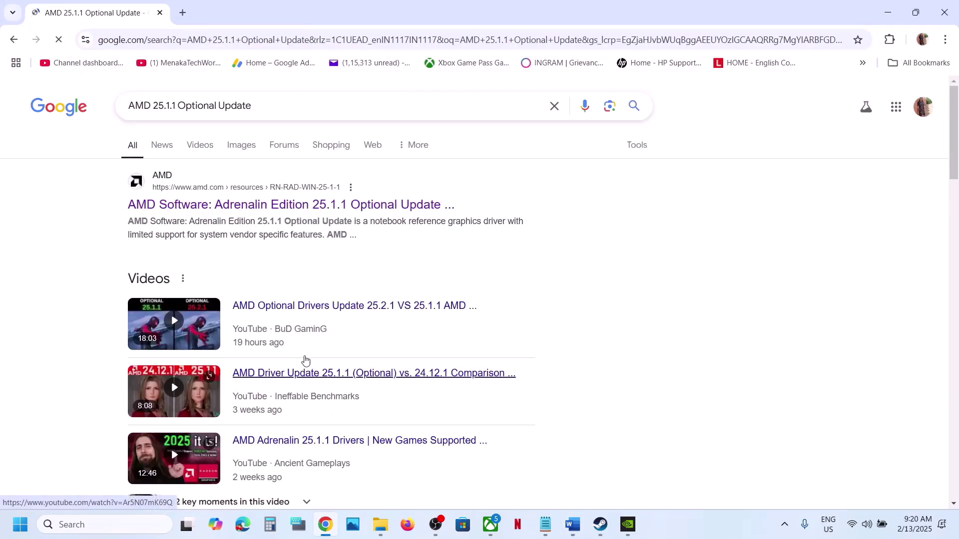
pyautogui.click(203, 206)
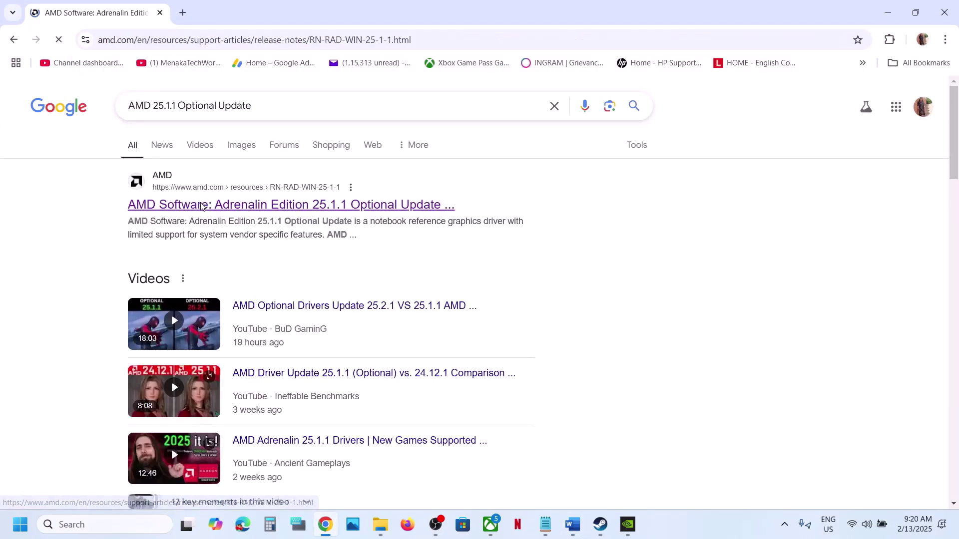
pyautogui.scroll(-10, 317, 303)
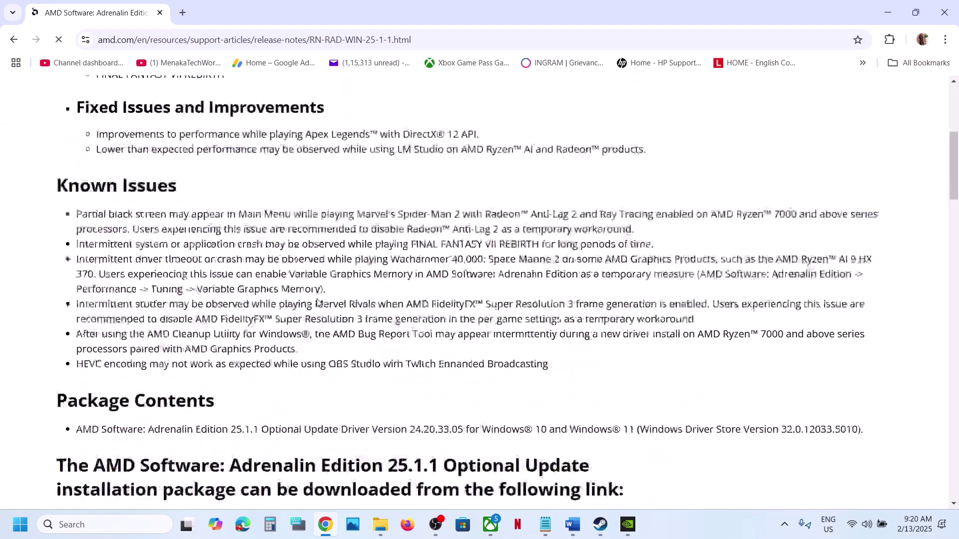
pyautogui.scroll(-2, 146, 344)
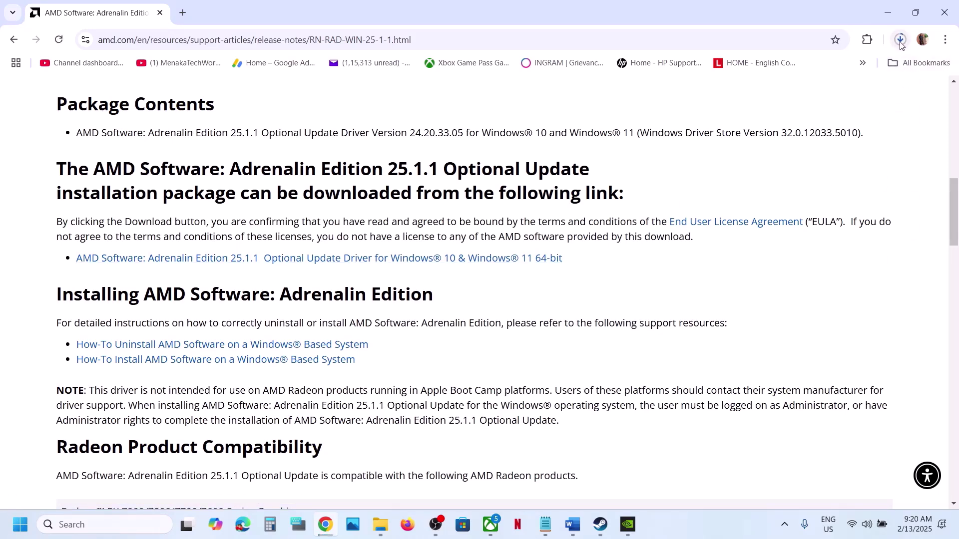
# - Return to the Word document and highlight "Close all the overclocking application" in the Step 7 heading
pyautogui.click(888, 12)
pyautogui.scroll(-5, 306, 402)
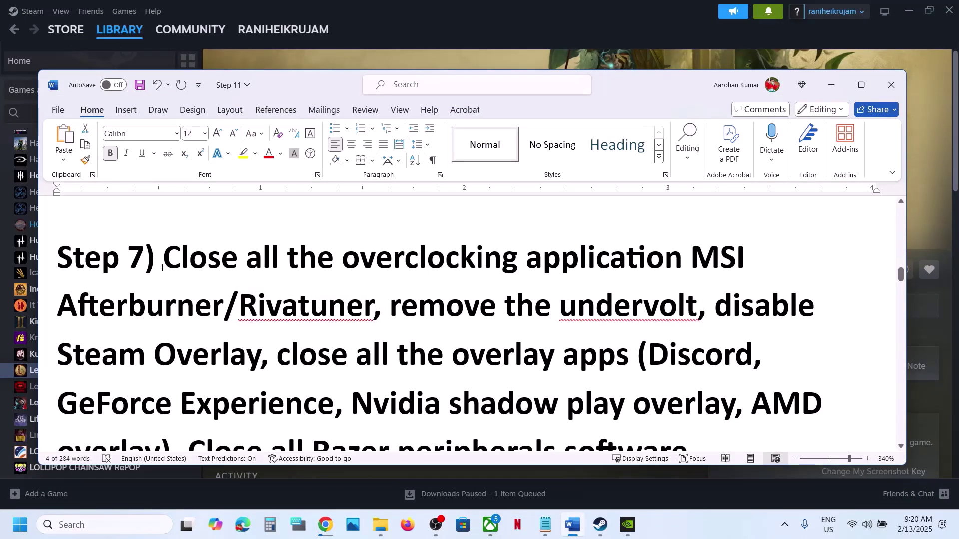
pyautogui.moveTo(162, 268); pyautogui.dragTo(614, 278)
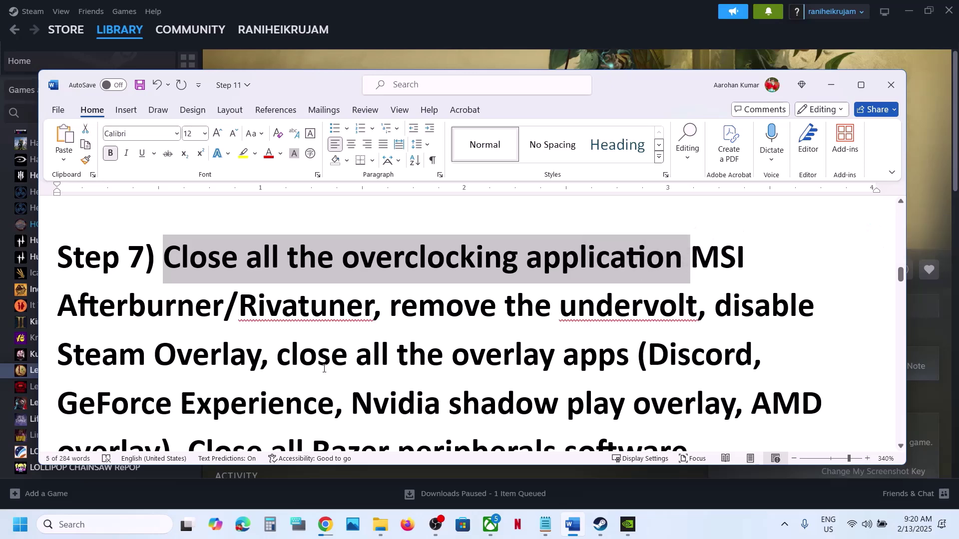
# - Search Windows for "msi" and "riva" to launch MSI Afterburner and RivaTuner Statistics Server, and minimize the Afterburner window
pyautogui.click(91, 525)
pyautogui.write('msi')
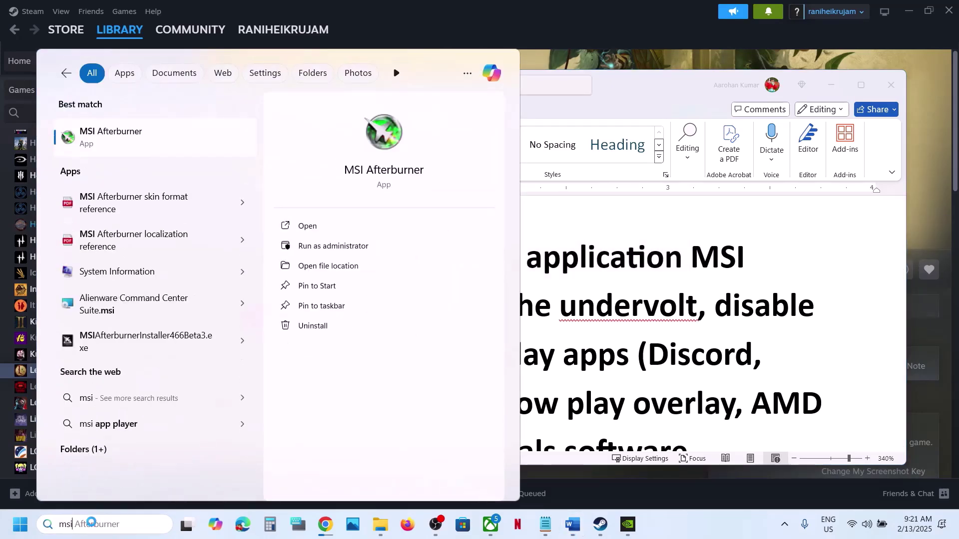
pyautogui.press('Escape')
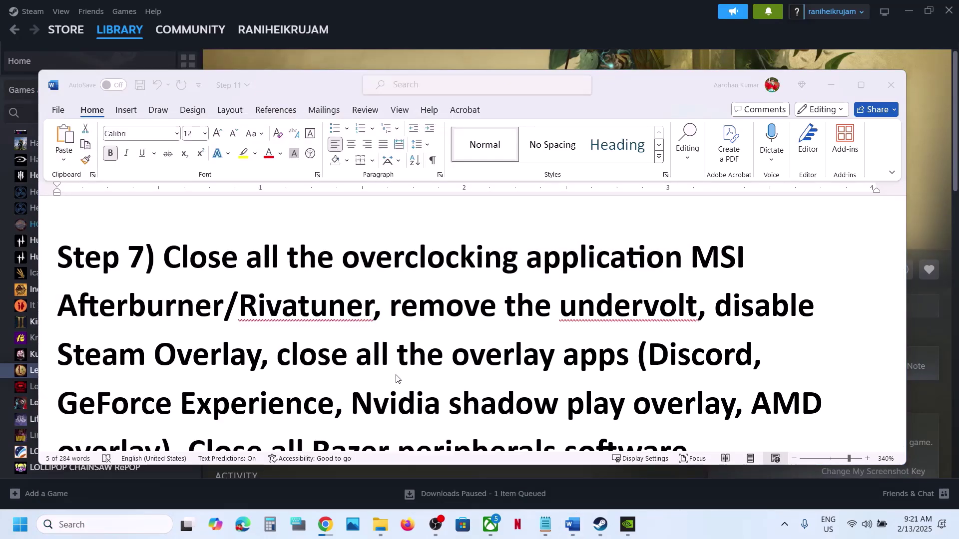
pyautogui.click(85, 527)
pyautogui.write('riva')
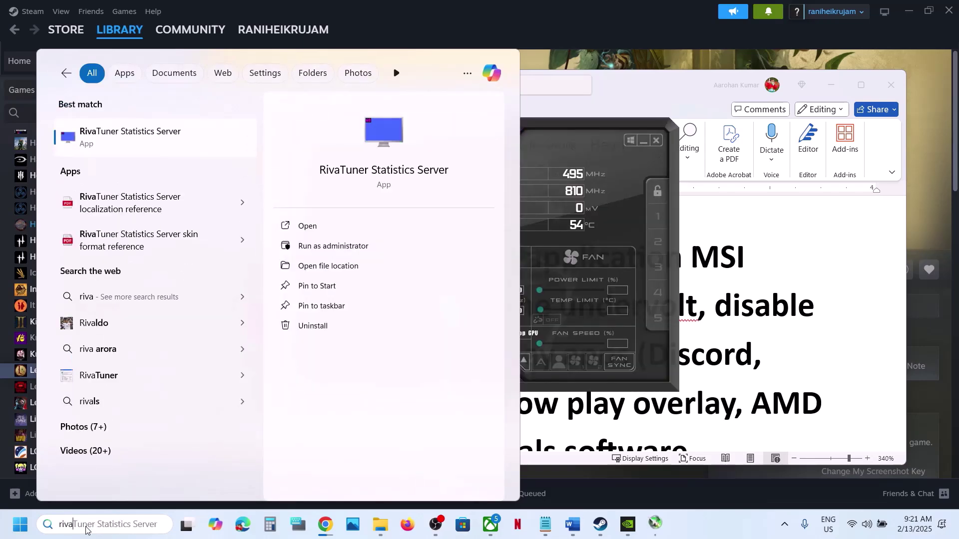
pyautogui.press('Escape')
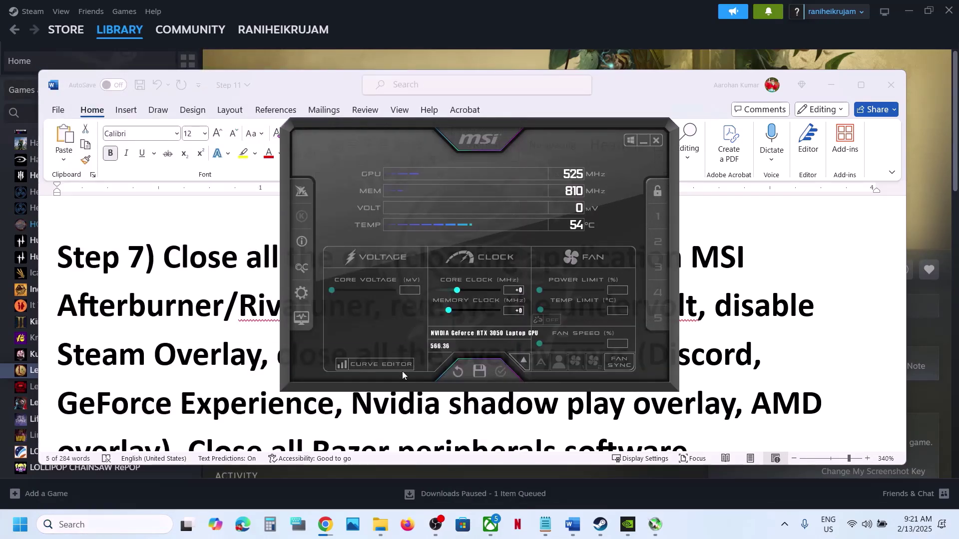
pyautogui.click(643, 141)
# - Quit the MSI Afterburner and RivaTuner Statistics Server instances running in the background
pyautogui.click(784, 523)
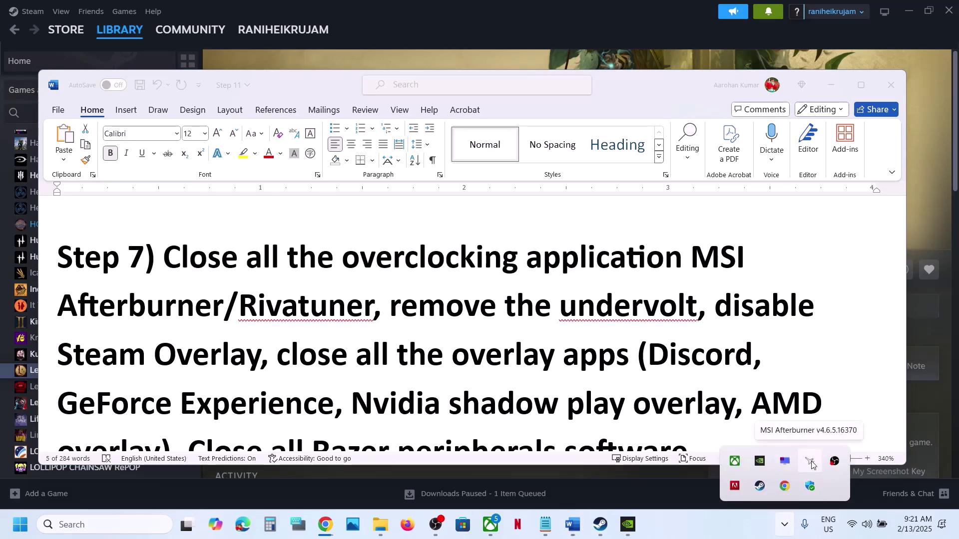
pyautogui.rightClick(811, 463)
pyautogui.click(843, 453)
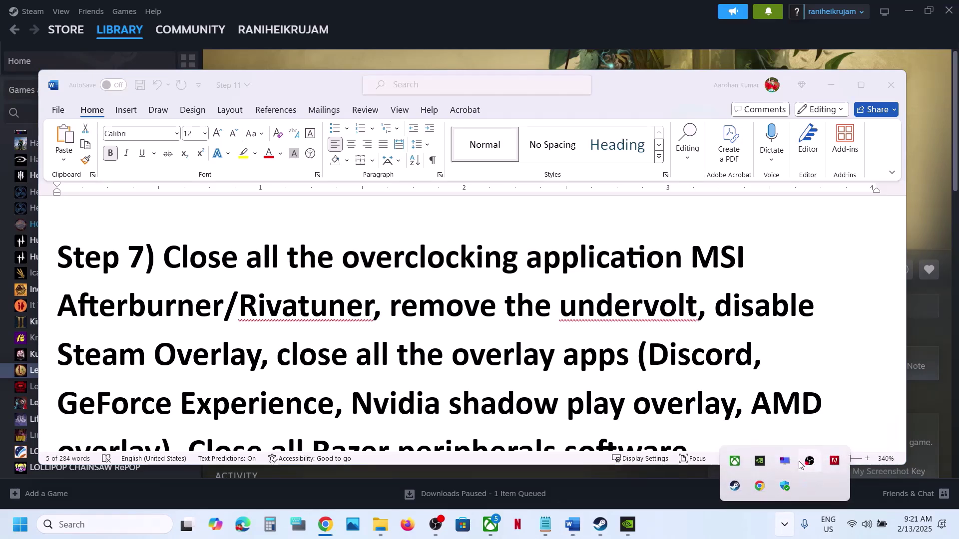
pyautogui.rightClick(808, 455)
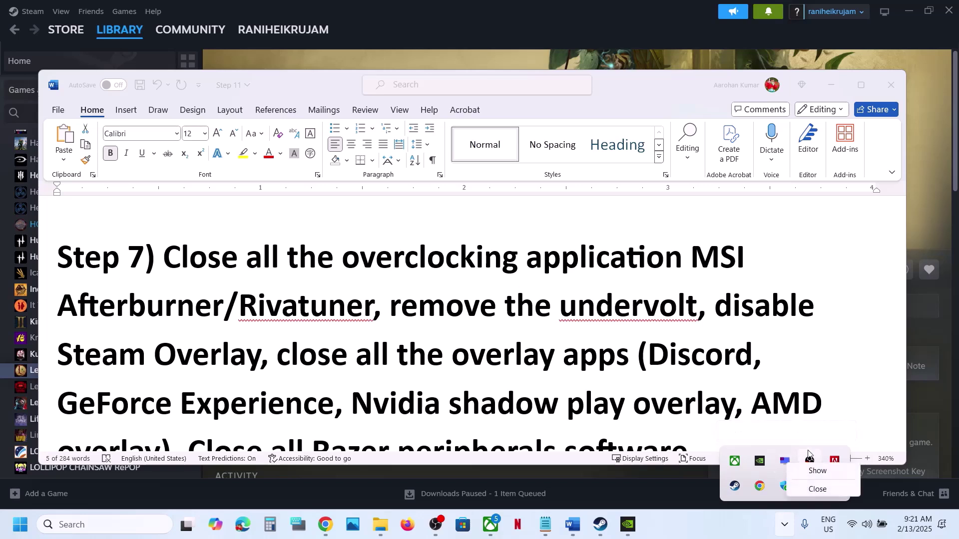
pyautogui.click(817, 490)
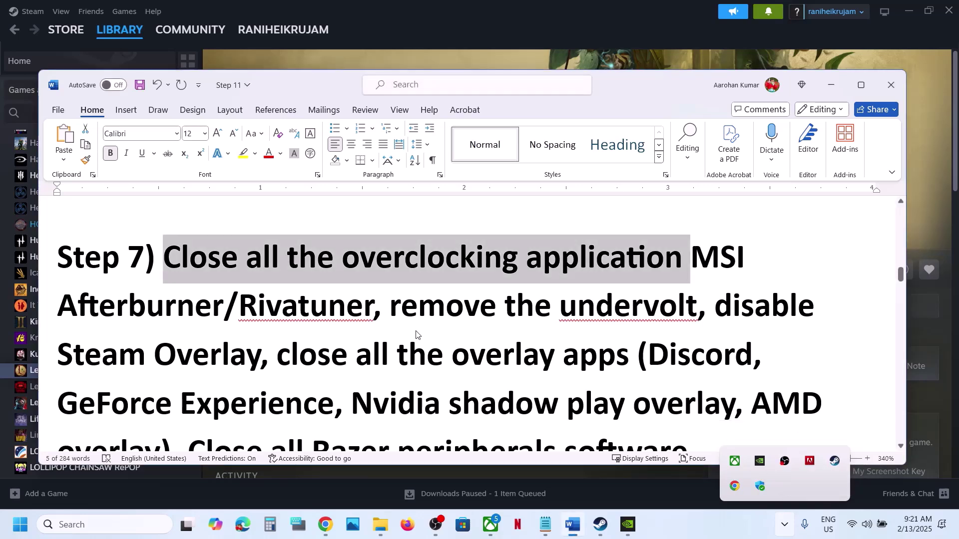
# - In Word, highlight Step 7's instructions on overclocking applications, "remove the undervolt" and "disable Steam Overlay" one after another
pyautogui.click(167, 255)
pyautogui.moveTo(168, 254); pyautogui.dragTo(610, 254)
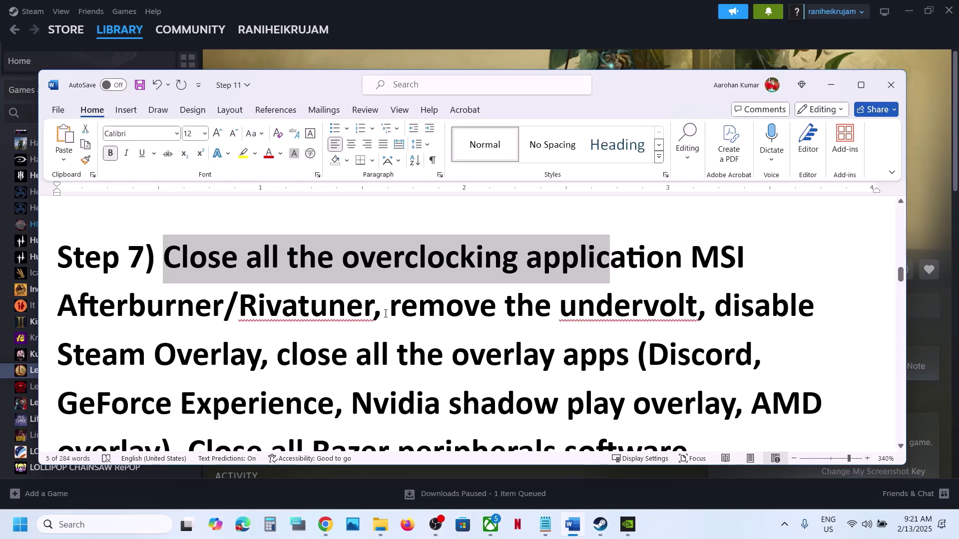
pyautogui.moveTo(376, 307); pyautogui.dragTo(705, 317)
pyautogui.scroll(-2, 705, 317)
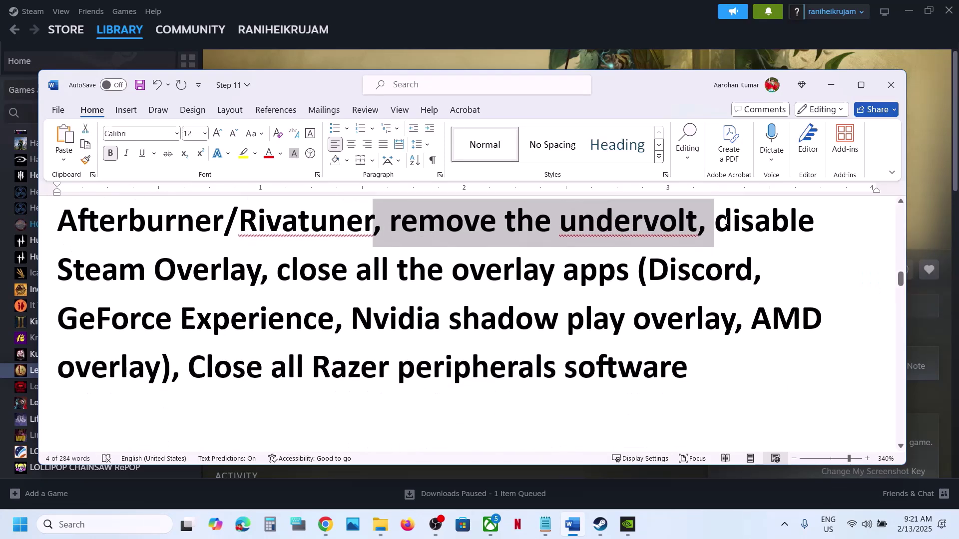
pyautogui.moveTo(715, 222); pyautogui.dragTo(292, 270)
# - In Steam, open the general properties of Legacy: Steel & Sorcery, check the in-game Steam Overlay setting and close the properties
pyautogui.click(401, 8)
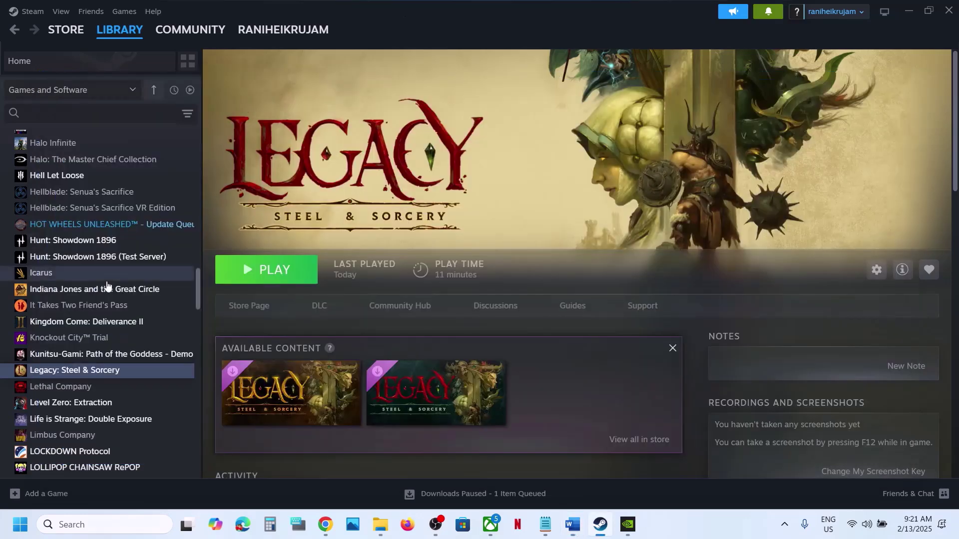
pyautogui.rightClick(98, 370)
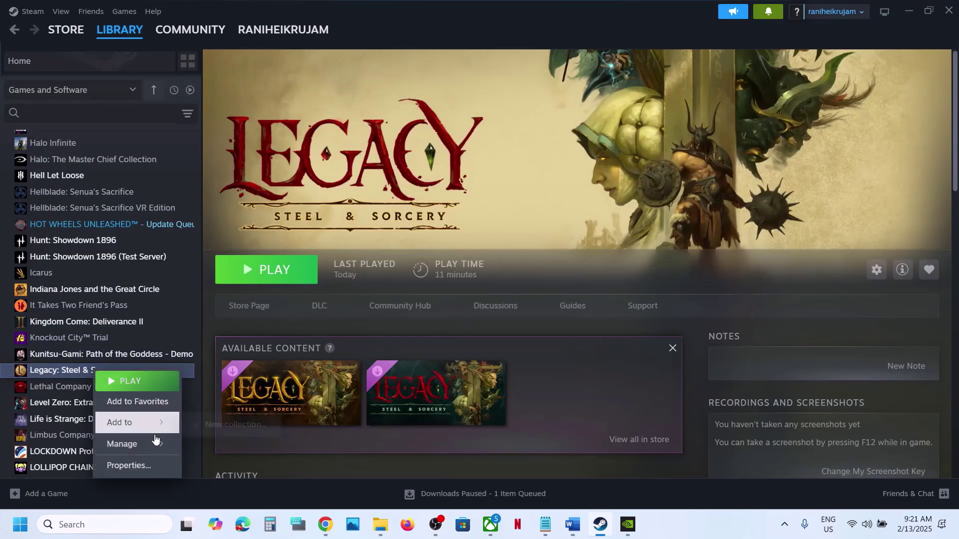
pyautogui.click(144, 466)
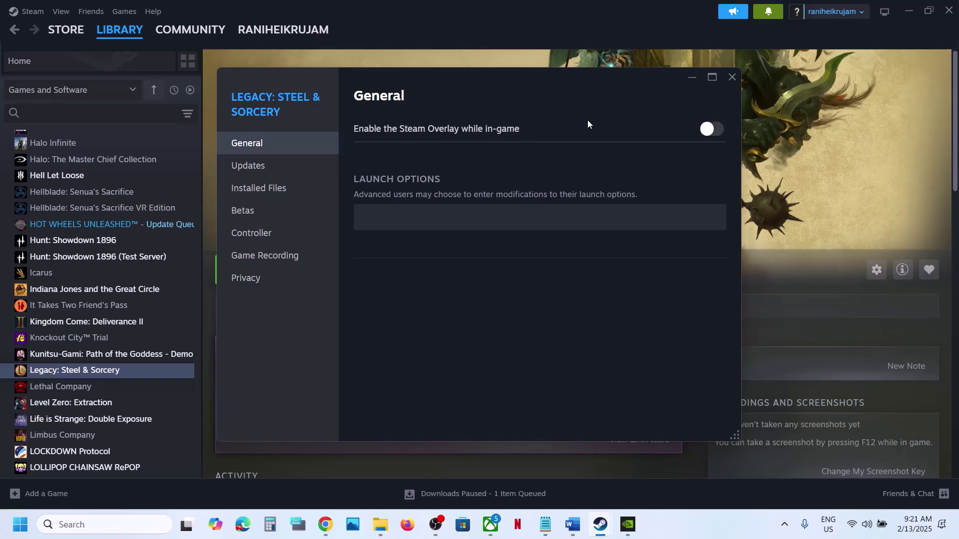
pyautogui.click(730, 78)
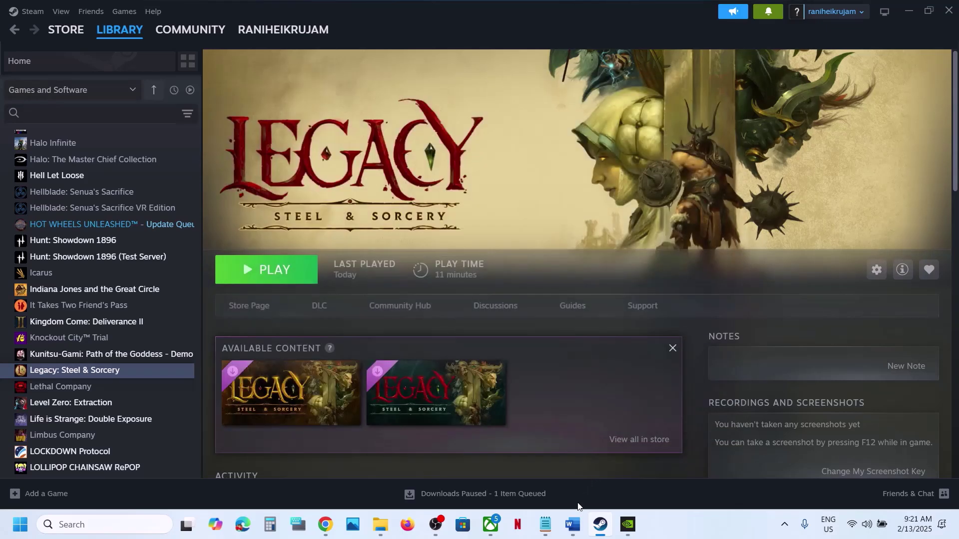
# - Return to the Word document and highlight "Discord," and "GeForce Experience" in the Step 7 list of overlay apps
pyautogui.click(573, 524)
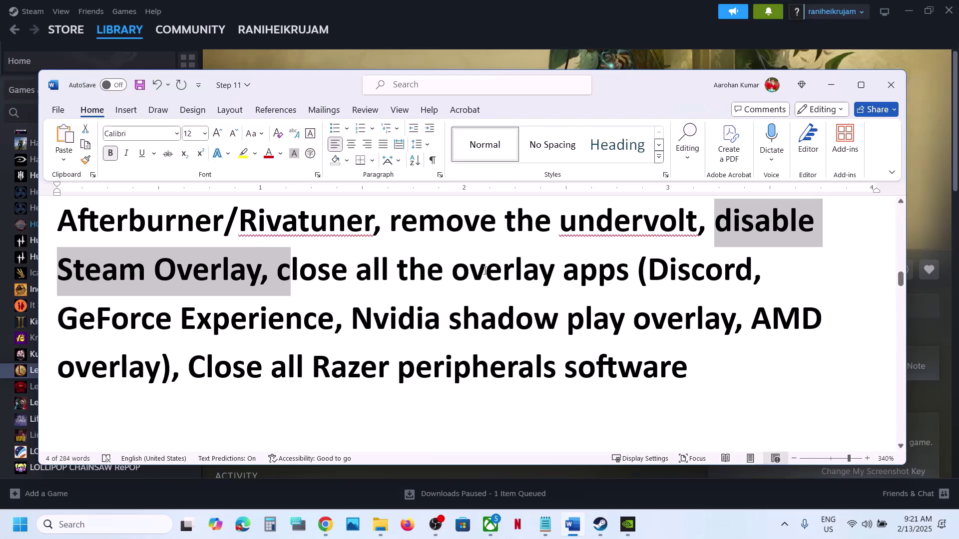
pyautogui.moveTo(649, 267); pyautogui.dragTo(778, 272)
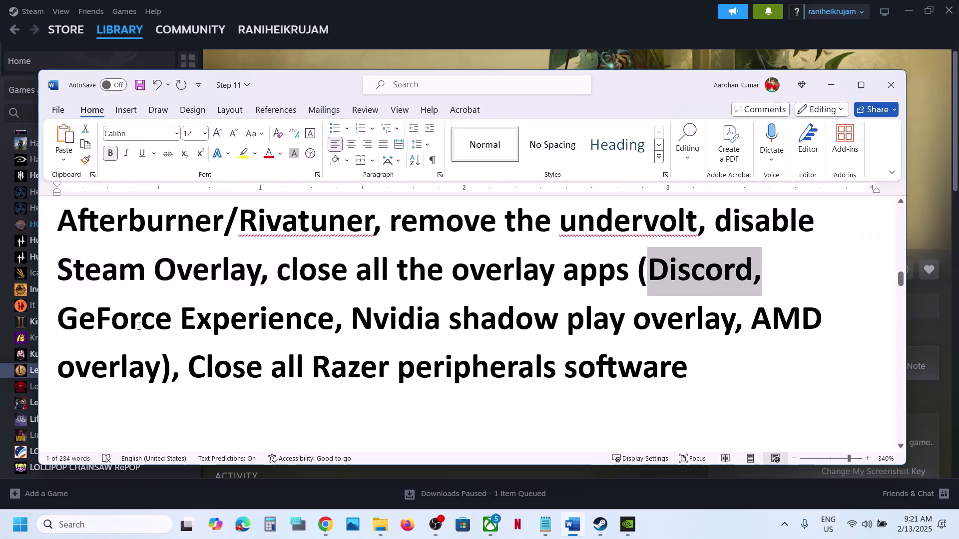
pyautogui.moveTo(99, 326); pyautogui.dragTo(293, 327)
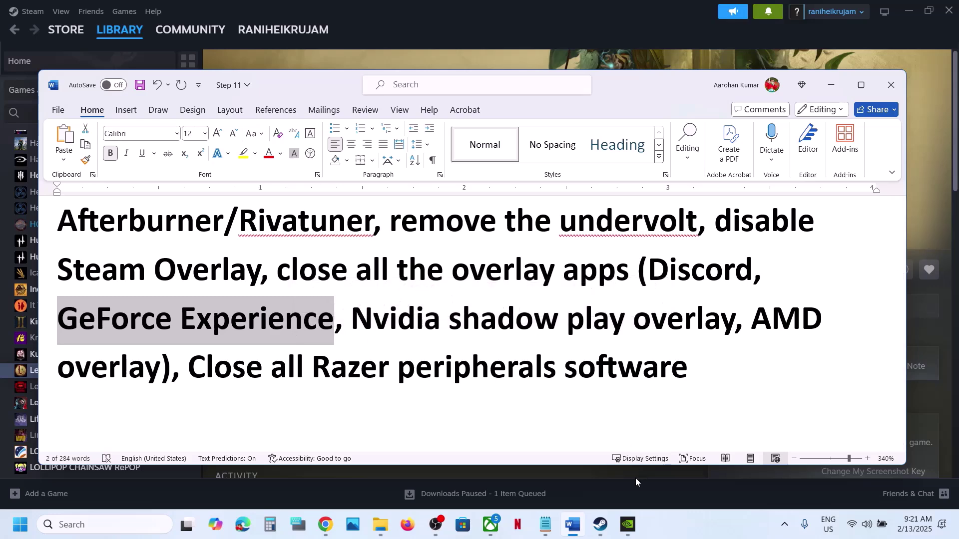
# - Switch to the NVIDIA app and locate the NVIDIA overlay option in its feature settings
pyautogui.click(627, 526)
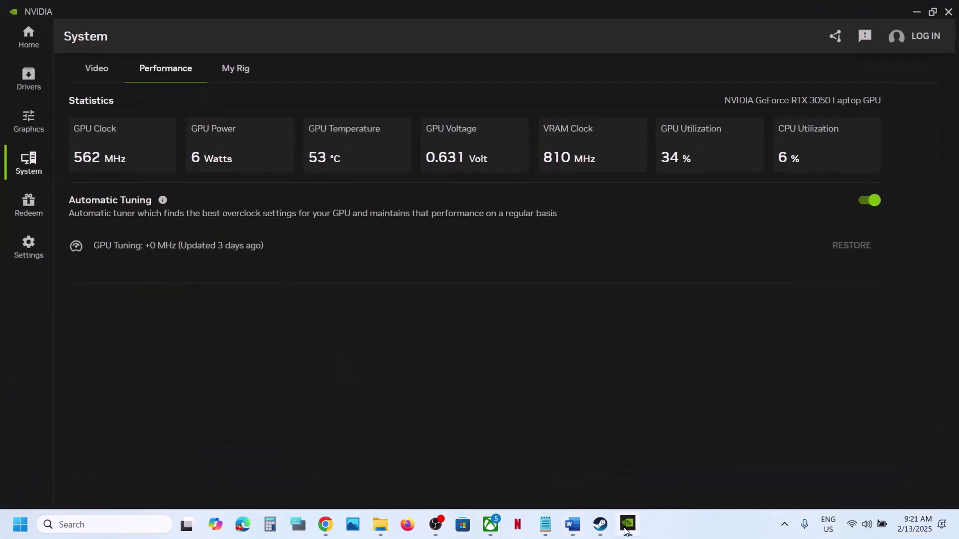
pyautogui.click(27, 80)
pyautogui.click(31, 115)
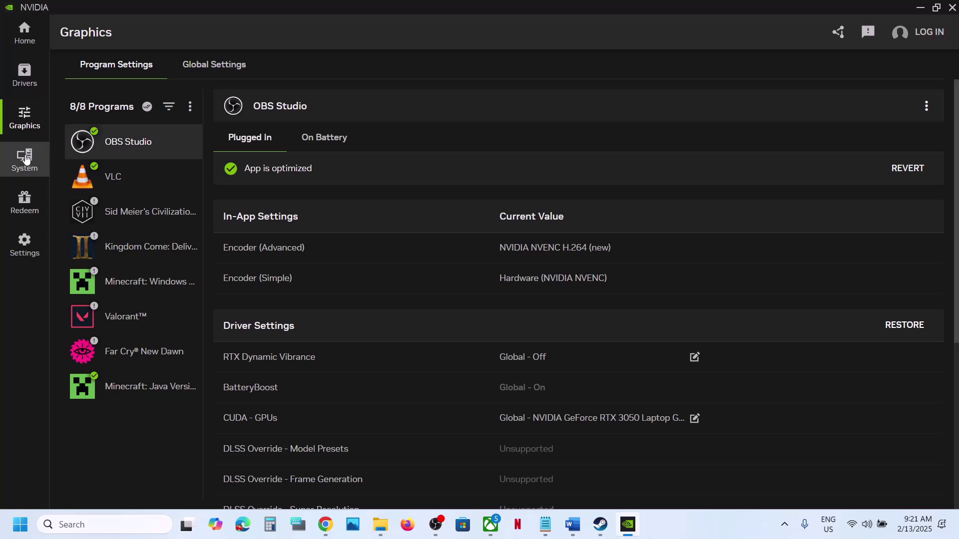
pyautogui.click(25, 159)
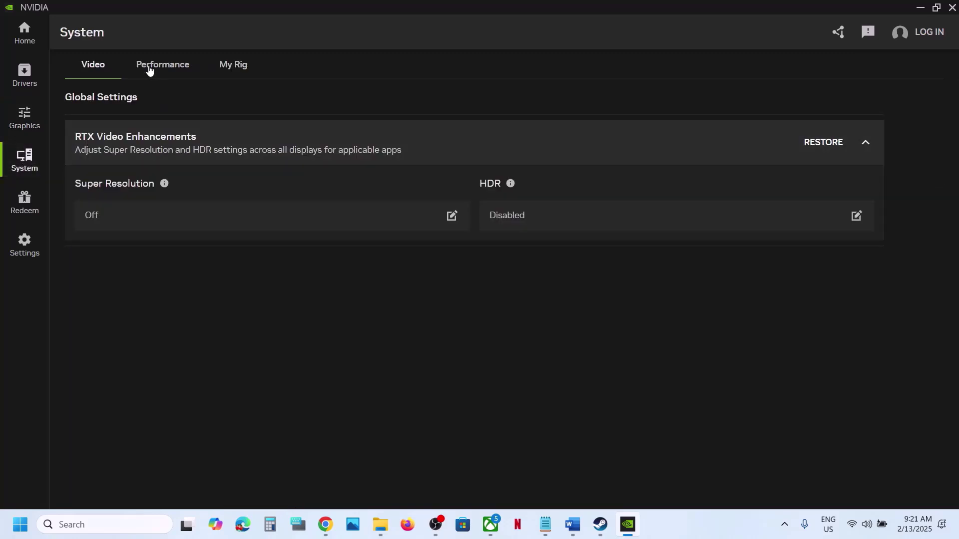
pyautogui.click(168, 66)
pyautogui.click(228, 63)
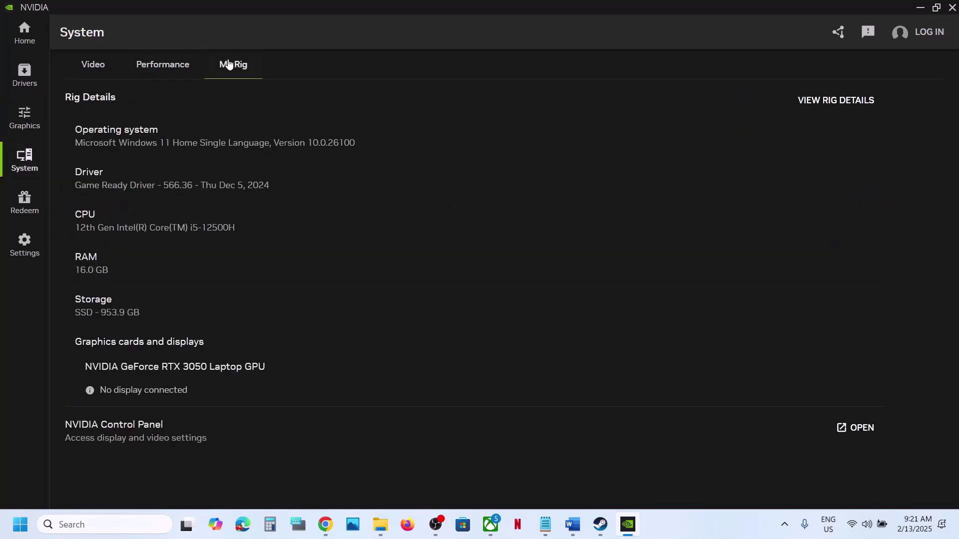
pyautogui.click(25, 210)
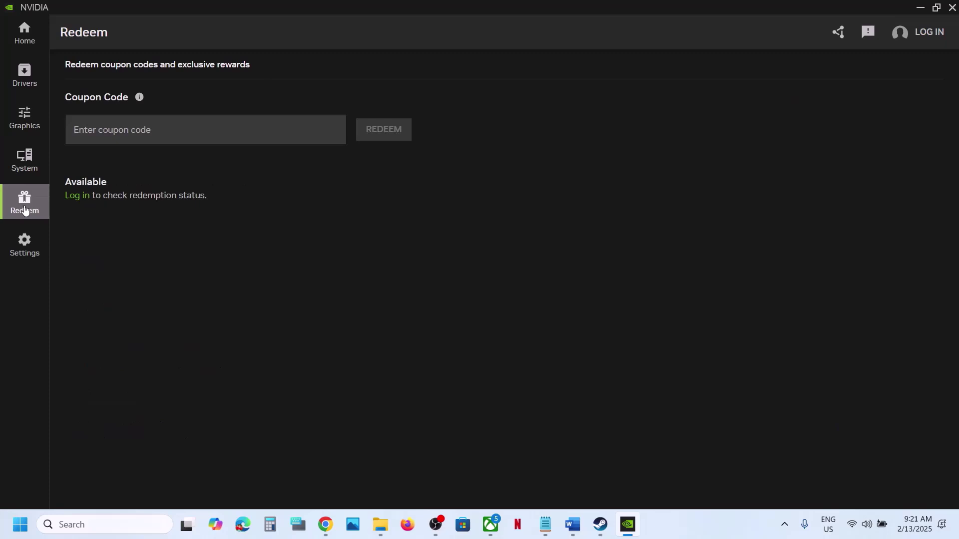
pyautogui.click(34, 263)
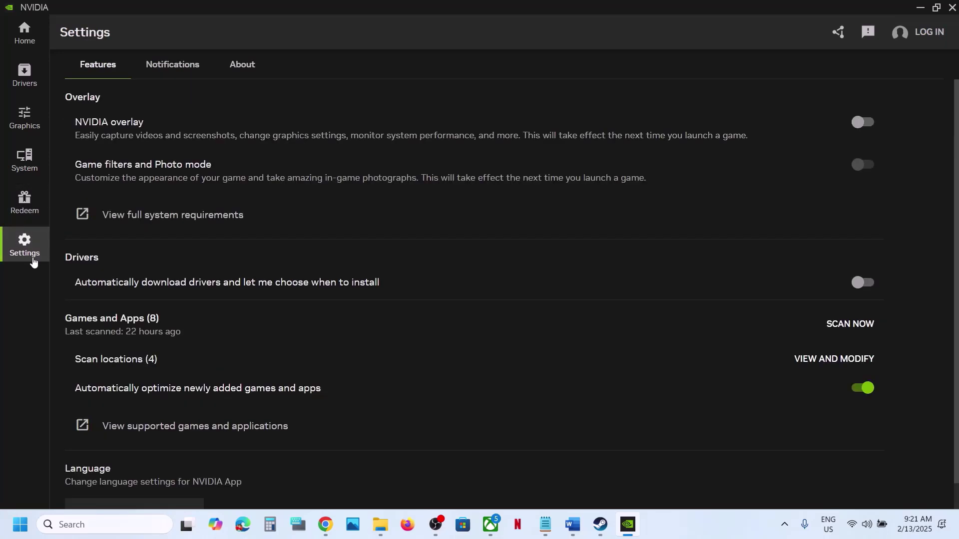
# - Enable the NVIDIA overlay, disable it again and minimize the NVIDIA app
pyautogui.click(866, 123)
pyautogui.click(861, 123)
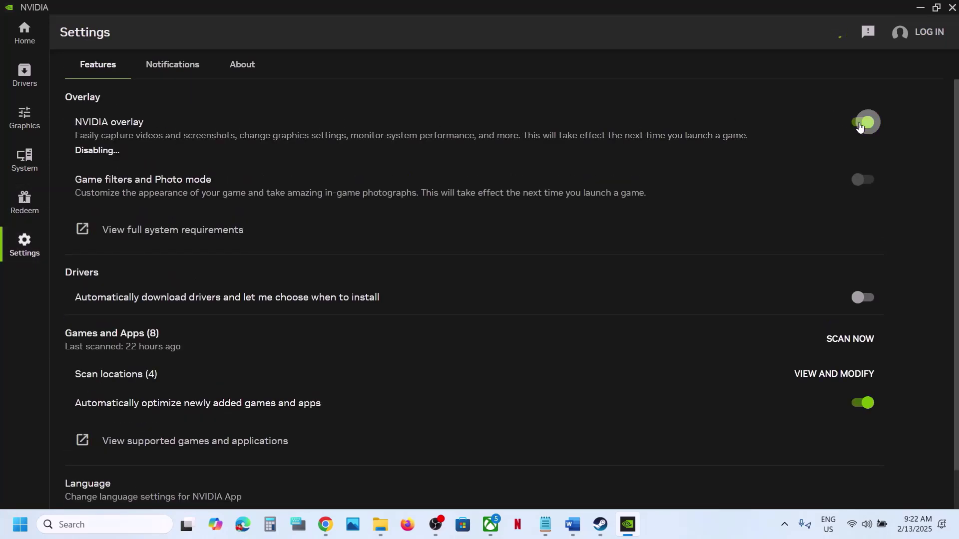
pyautogui.click(921, 10)
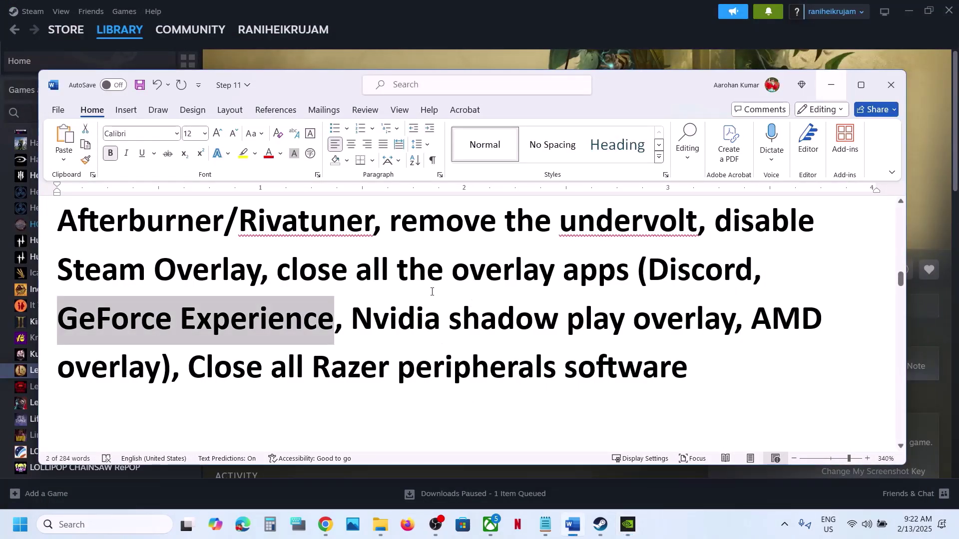
# - Highlight "close all the overlay apps" and "Close all Razer peripherals software" in Step 7 of the Word document
pyautogui.moveTo(278, 270); pyautogui.dragTo(617, 268)
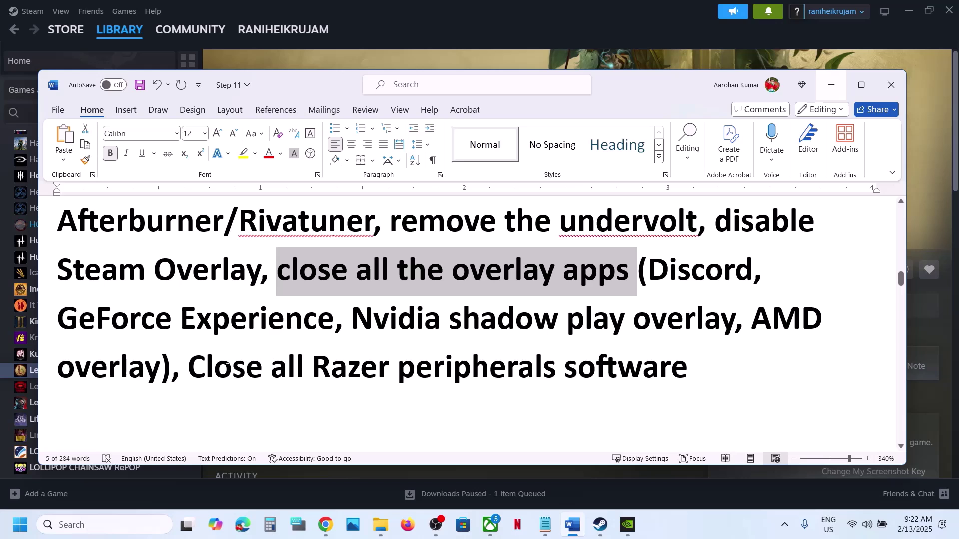
pyautogui.moveTo(204, 374); pyautogui.dragTo(688, 368)
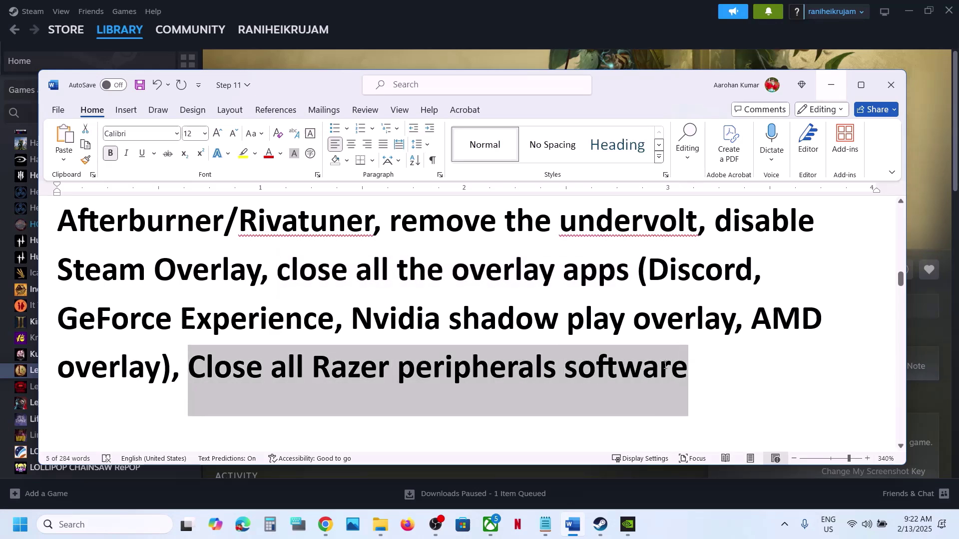
pyautogui.click(420, 340)
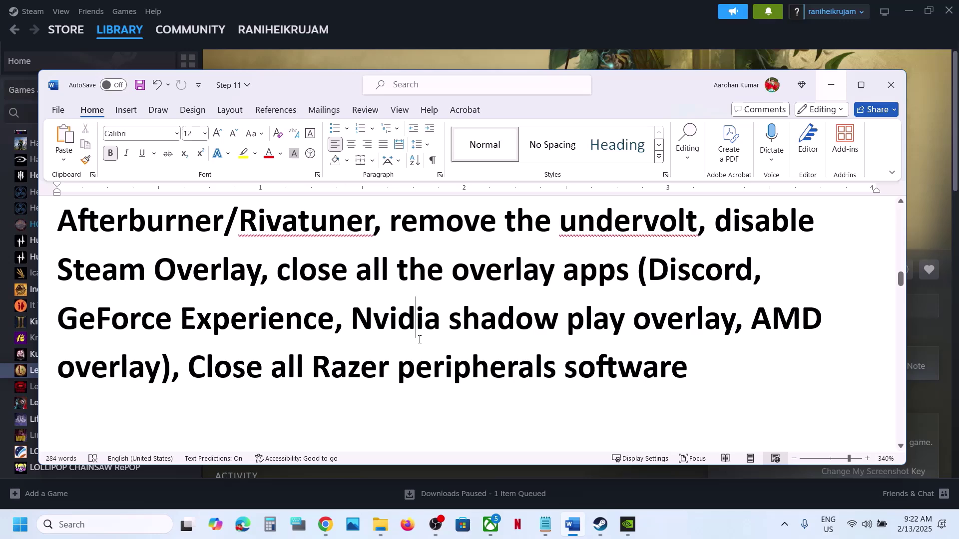
# - Go to Step 8 in the document and highlight "Disable AMD Fluid Motion Frames 2 in the Adrenaline app"
pyautogui.scroll(-5, 418, 338)
pyautogui.scroll(1, 417, 338)
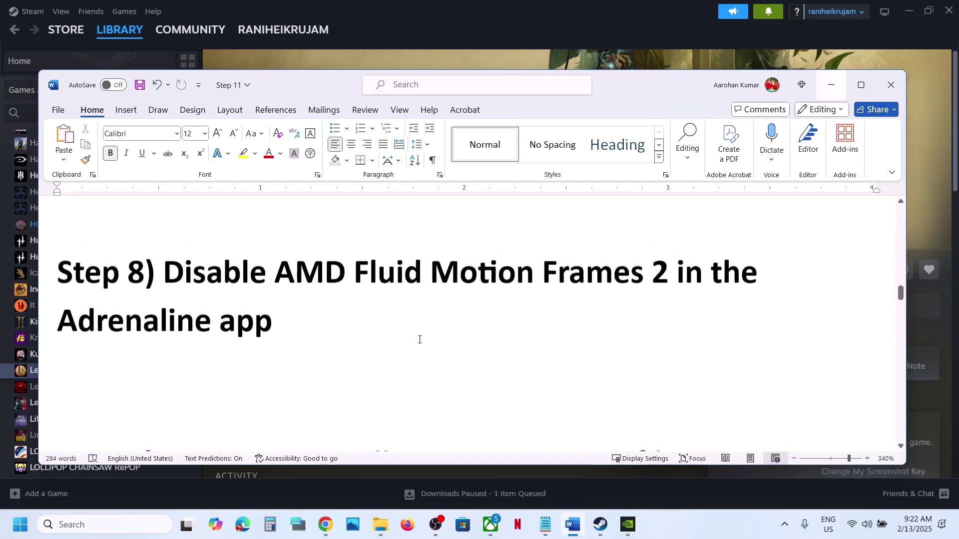
pyautogui.moveTo(199, 285); pyautogui.dragTo(289, 325)
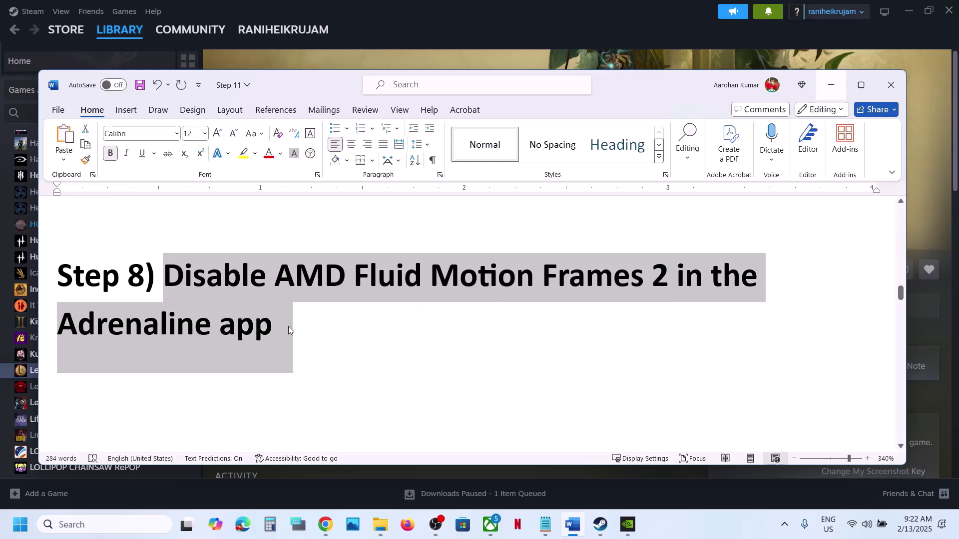
pyautogui.click(289, 325)
# - View the picture "Turn off AMD Fluid Frames 2.jpg" enlarged, examine the AMD Fluid Motion Frames 2 option and close the picture
pyautogui.click(706, 530)
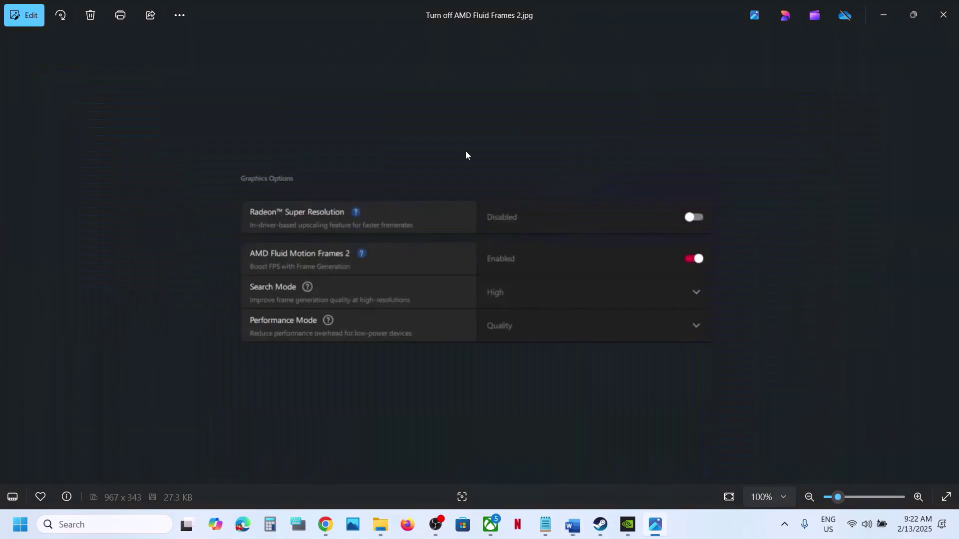
pyautogui.scroll(4, 367, 220)
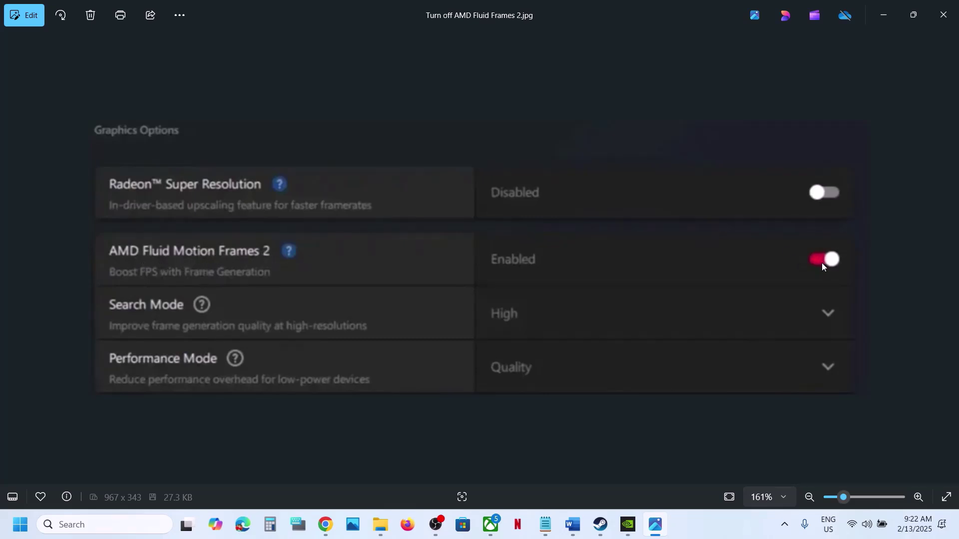
pyautogui.click(943, 14)
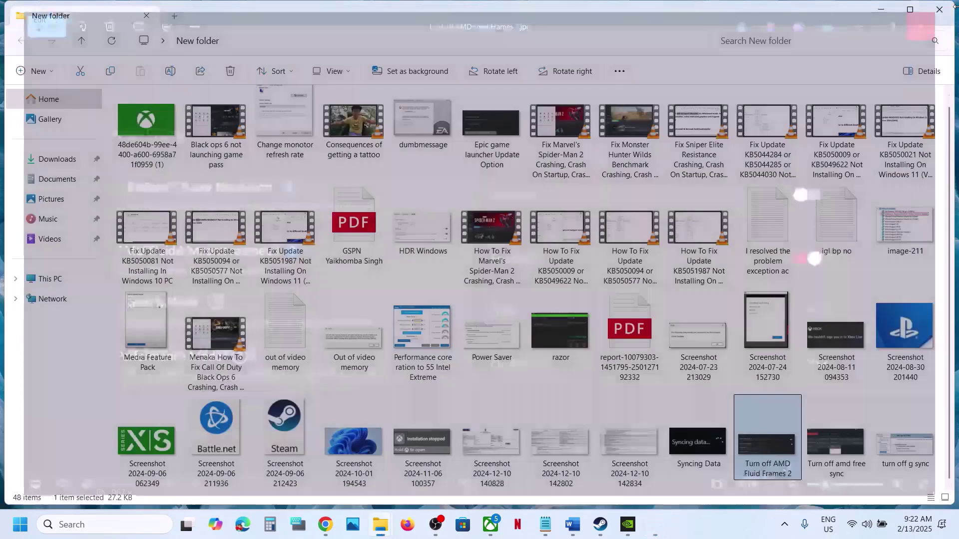
# - Return to the Word document and highlight the Step 9 instruction about the automatically managed paging file and System Managed size
pyautogui.click(573, 524)
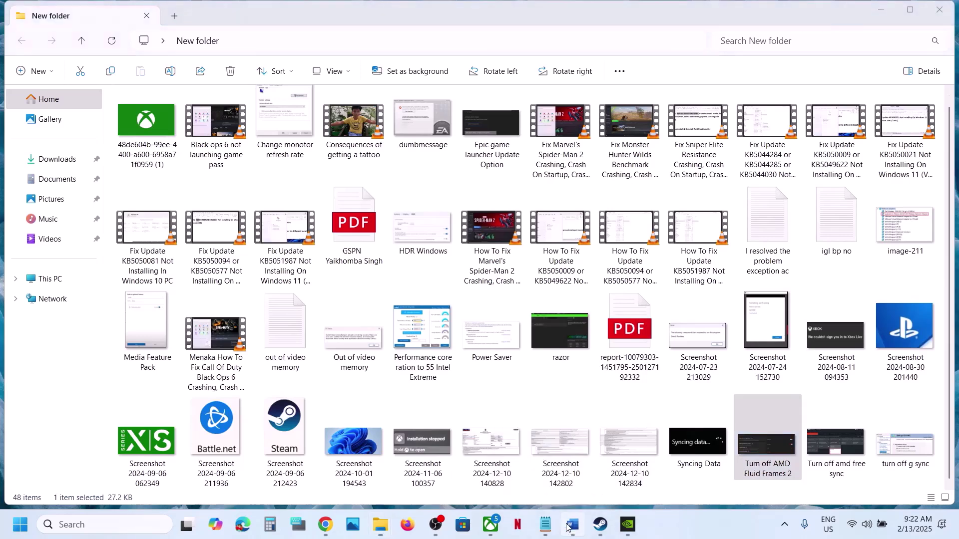
pyautogui.click(599, 525)
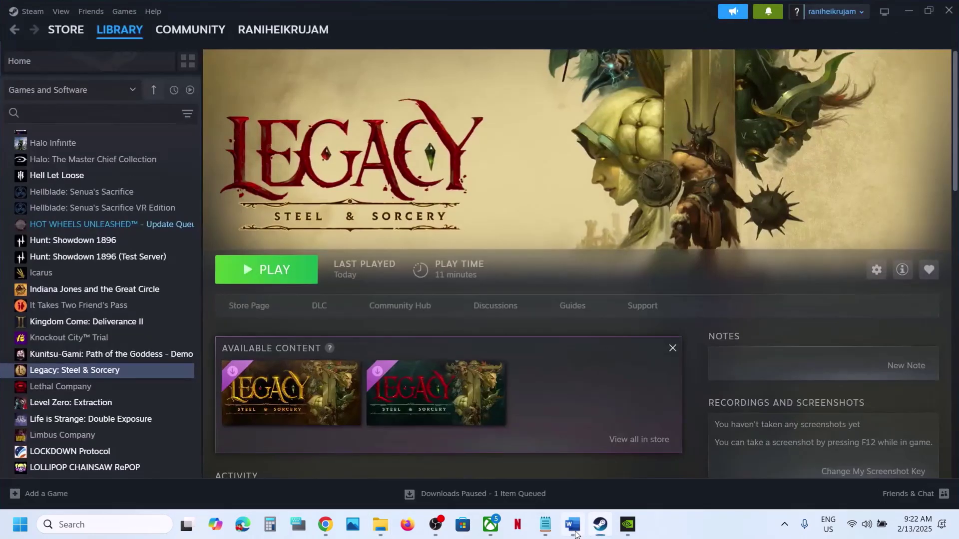
pyautogui.click(573, 524)
pyautogui.scroll(-5, 350, 379)
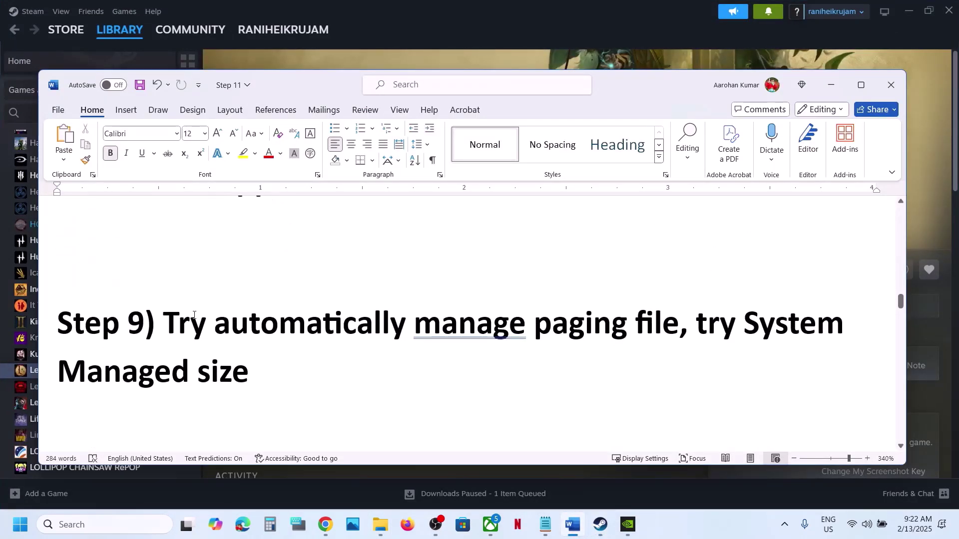
pyautogui.moveTo(171, 322); pyautogui.dragTo(648, 360)
# - Copy "View Advanced system settings" from Step 10 and use it in Windows search to open System Properties
pyautogui.scroll(-2, 648, 357)
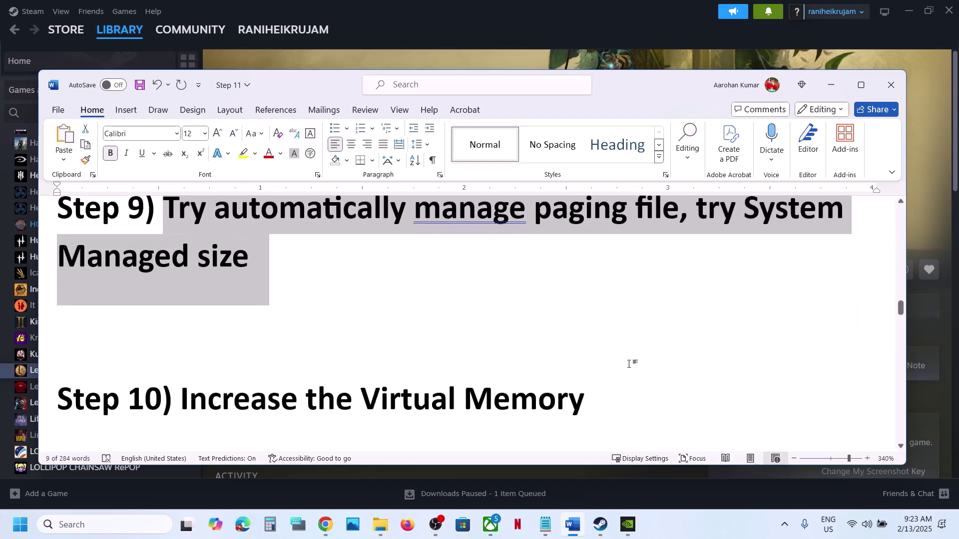
pyautogui.scroll(-2, 614, 364)
pyautogui.moveTo(497, 410); pyautogui.dragTo(86, 425)
pyautogui.hotkey('ctrl', 'c')
pyautogui.click(102, 528)
pyautogui.hotkey('ctrl', 'v')
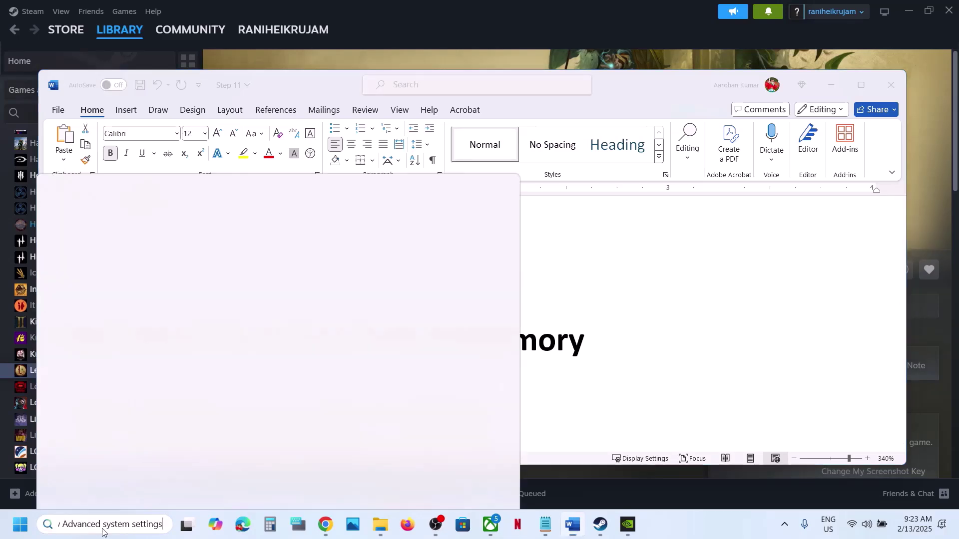
pyautogui.press('Return')
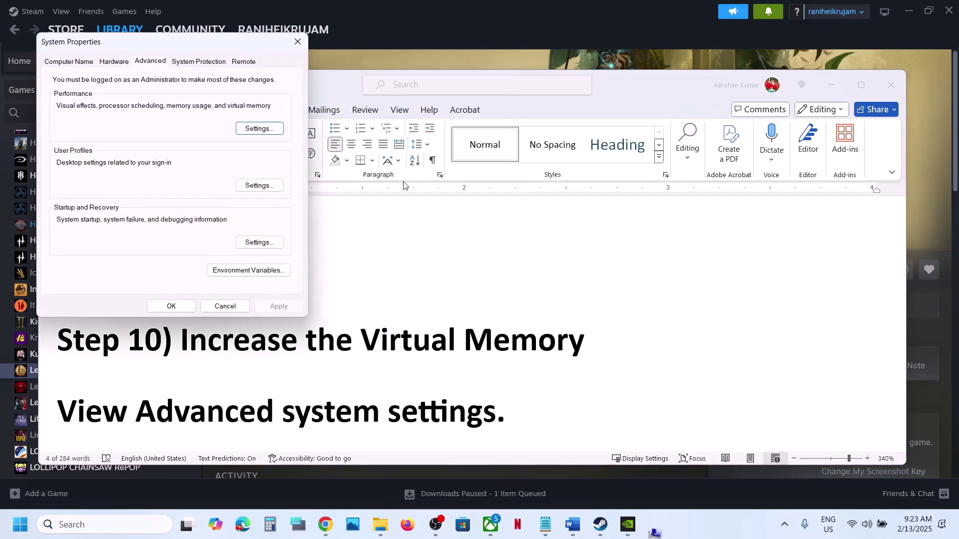
# - Enable automatic paging file size management for all drives in the Virtual Memory settings and confirm the dialogs
pyautogui.click(255, 130)
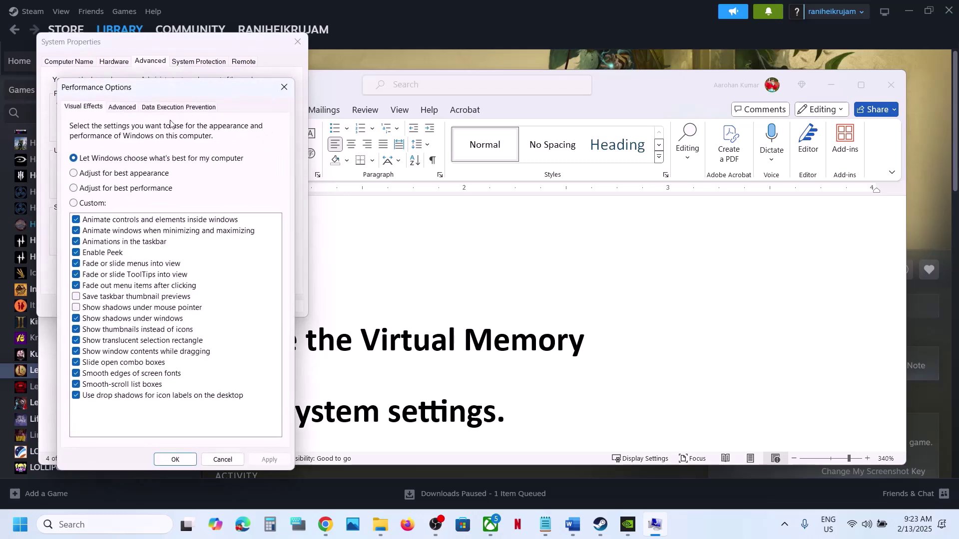
pyautogui.click(115, 107)
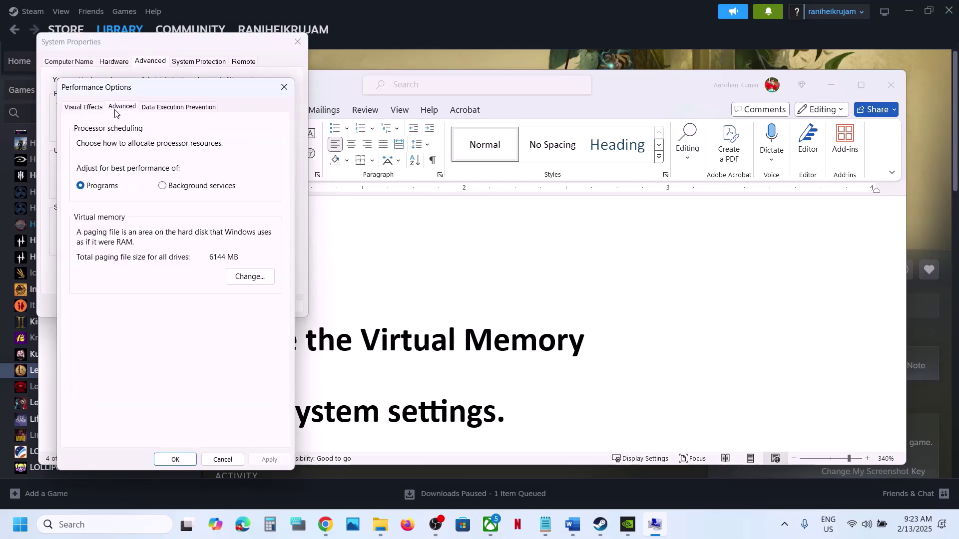
pyautogui.click(240, 278)
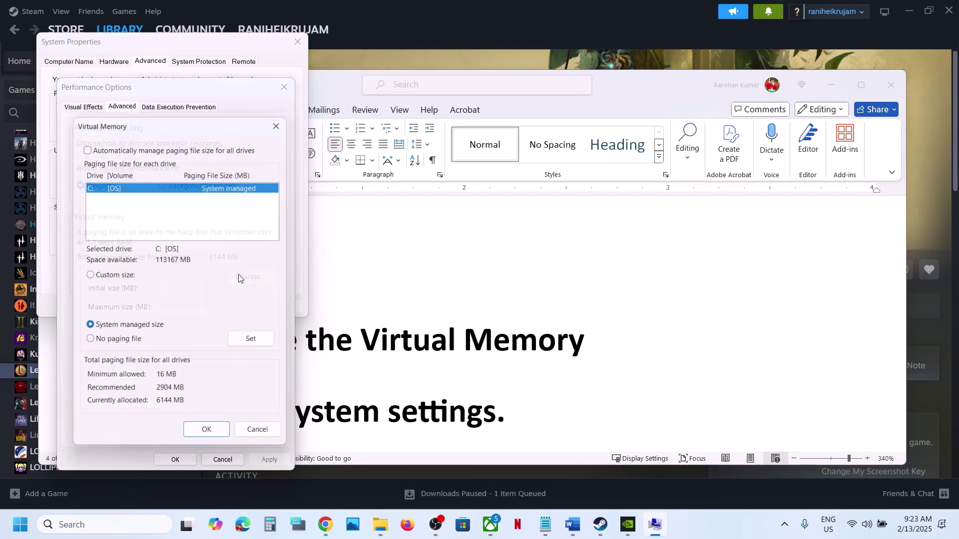
pyautogui.click(85, 145)
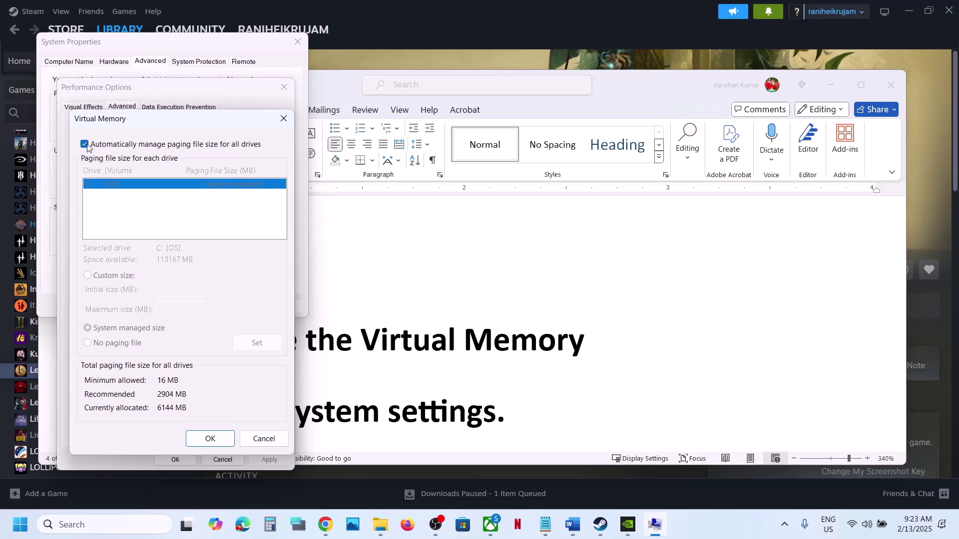
pyautogui.click(210, 439)
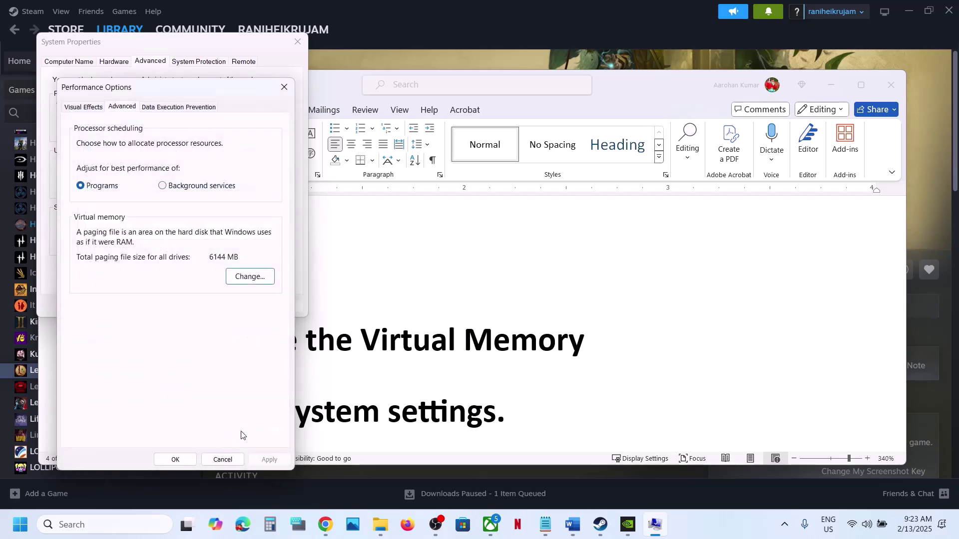
pyautogui.click(178, 460)
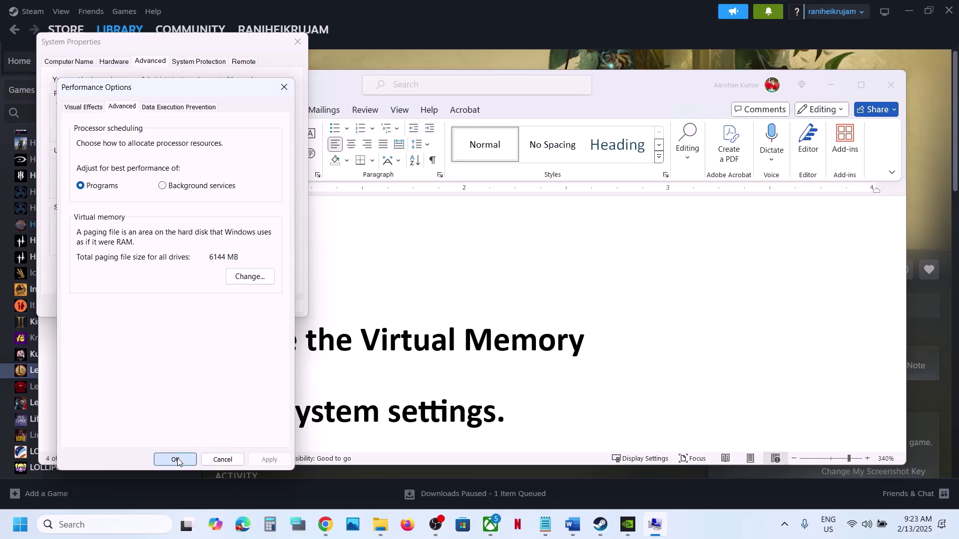
# - Look at the Windows power options for restarting the computer and return to System Properties
pyautogui.click(20, 524)
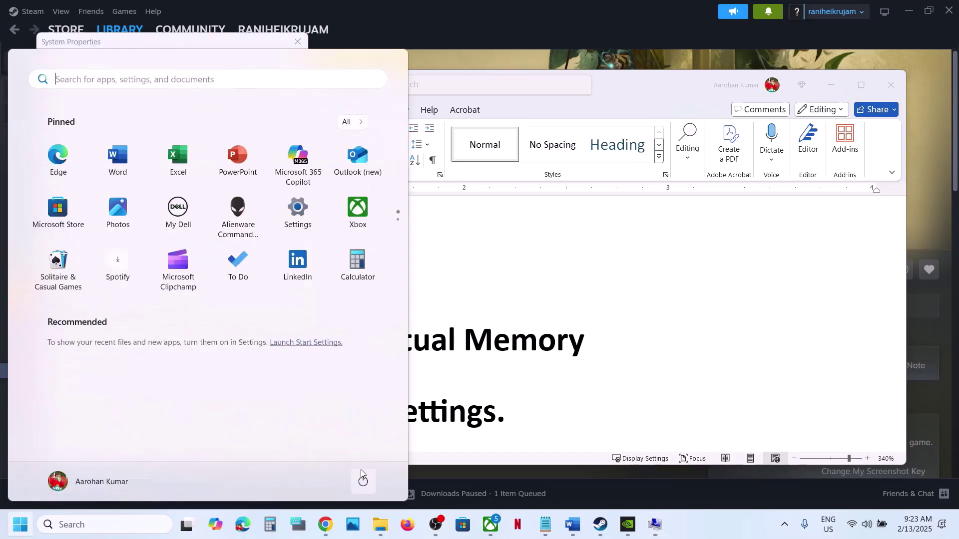
pyautogui.click(362, 476)
pyautogui.click(509, 302)
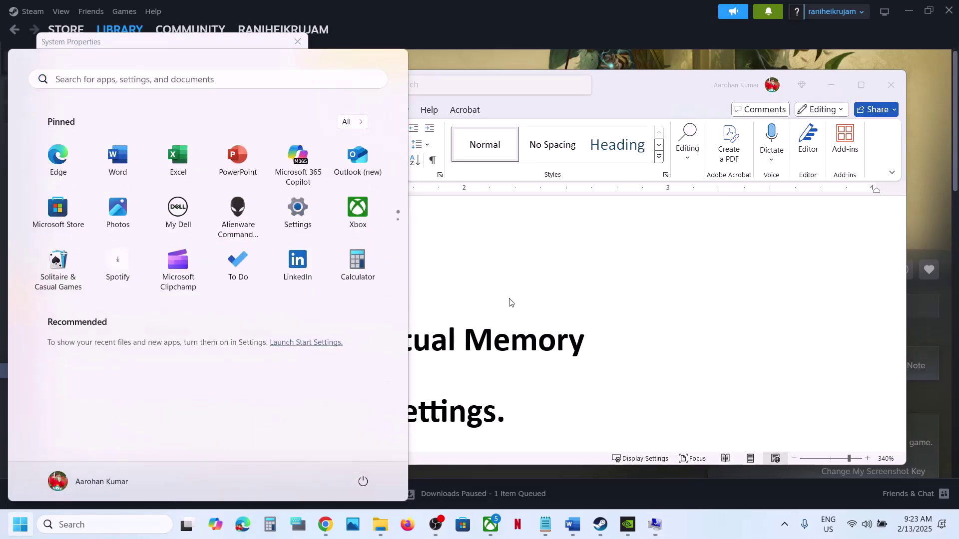
pyautogui.click(240, 46)
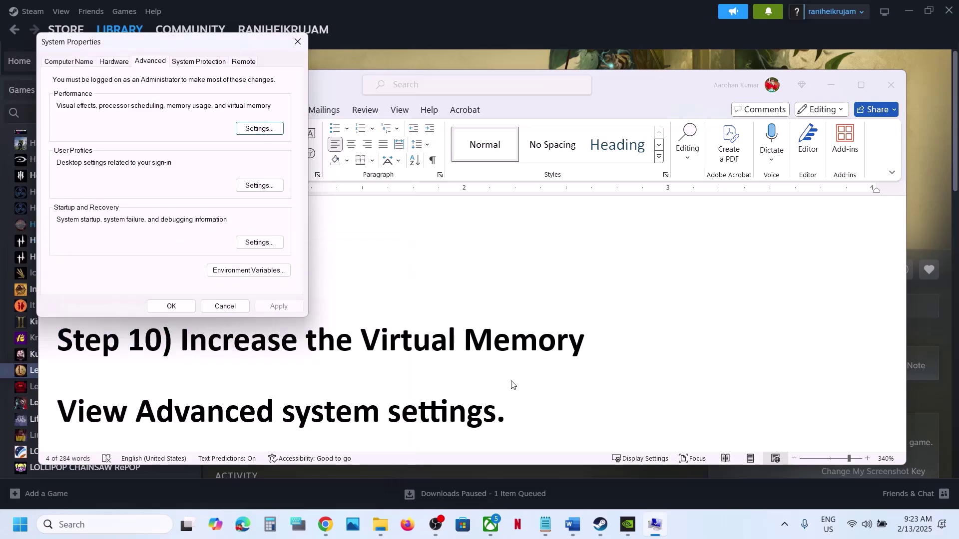
# - Search Windows for the copied "View Advanced system settings" text and bring up System Properties again
pyautogui.click(506, 400)
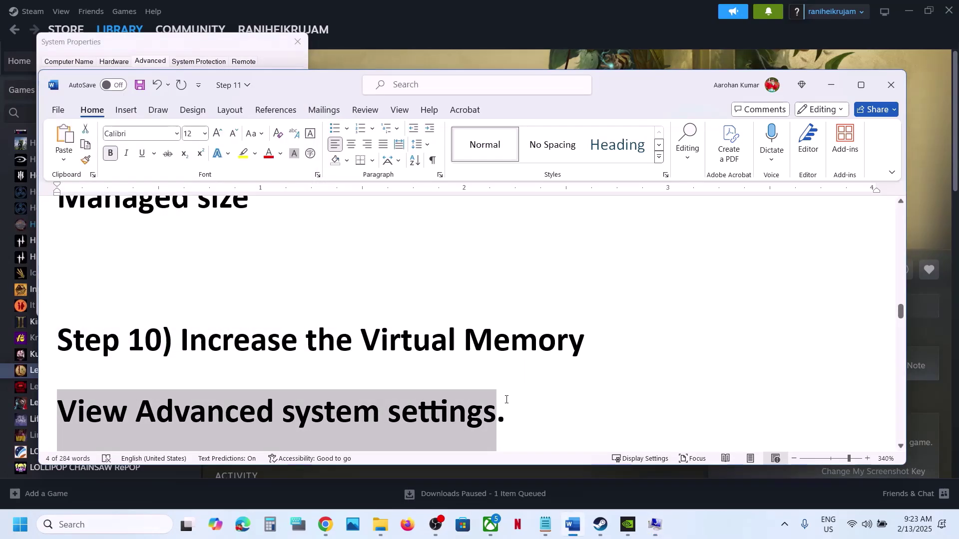
pyautogui.click(105, 525)
pyautogui.hotkey('ctrl', 'v')
pyautogui.click(109, 134)
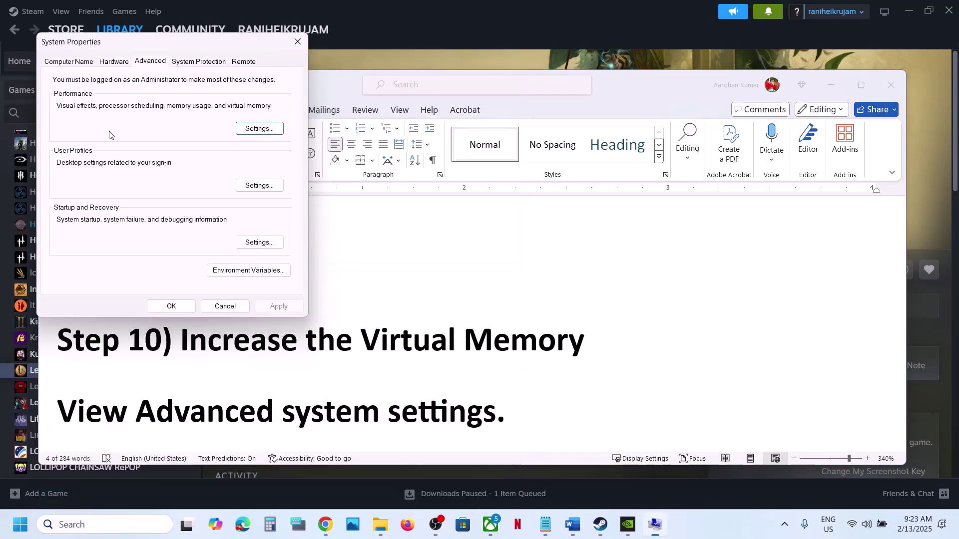
# - Turn off automatic paging file management, set drive C: to System managed size and acknowledge the restart notice
pyautogui.click(256, 129)
pyautogui.click(122, 107)
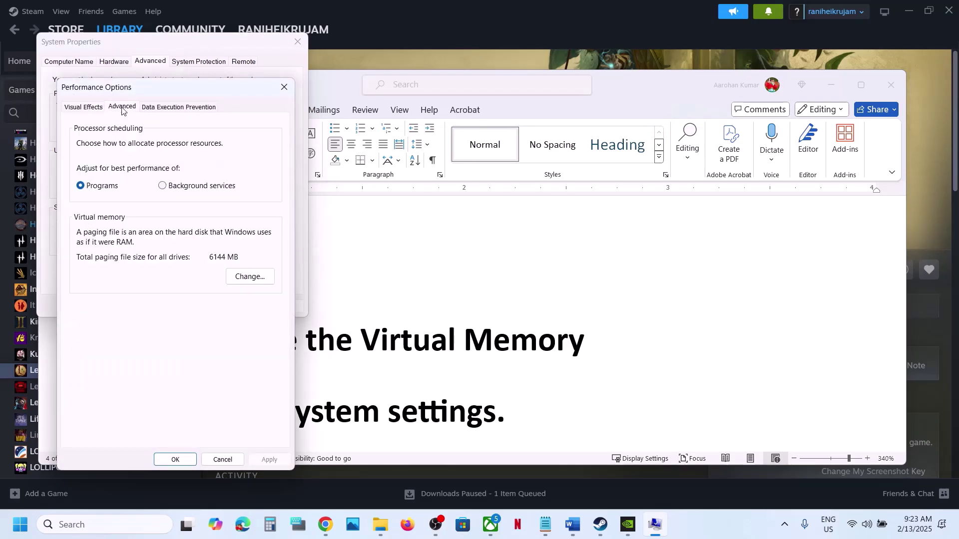
pyautogui.click(251, 276)
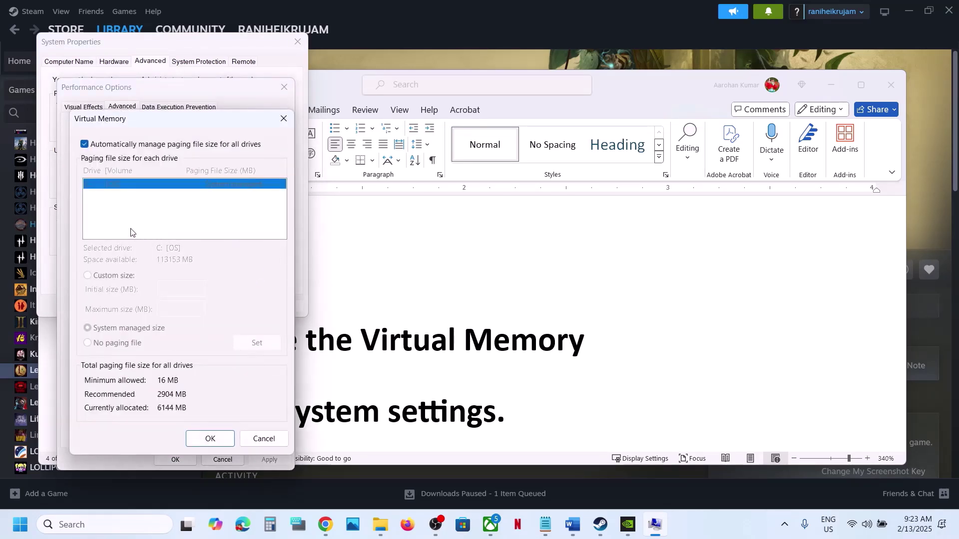
pyautogui.click(85, 145)
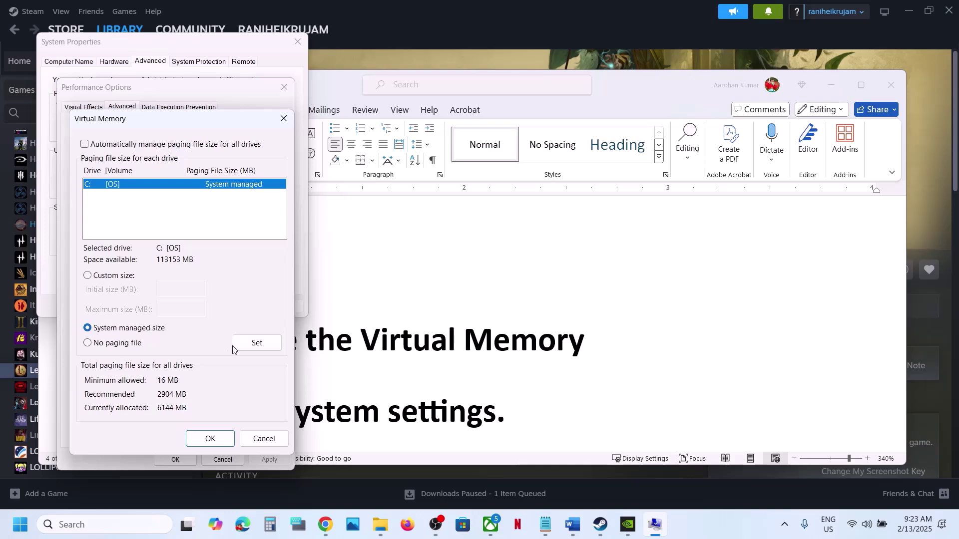
pyautogui.click(251, 343)
pyautogui.click(214, 439)
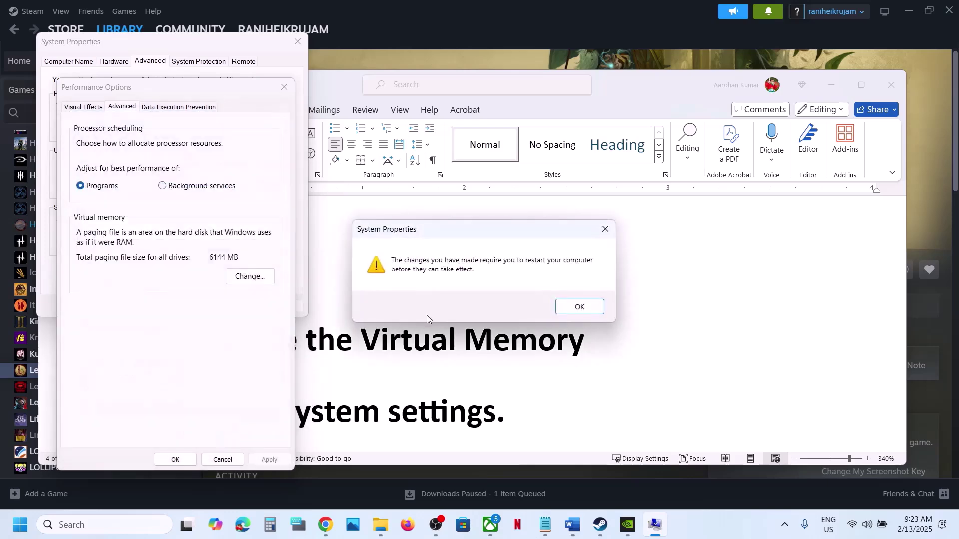
pyautogui.click(580, 308)
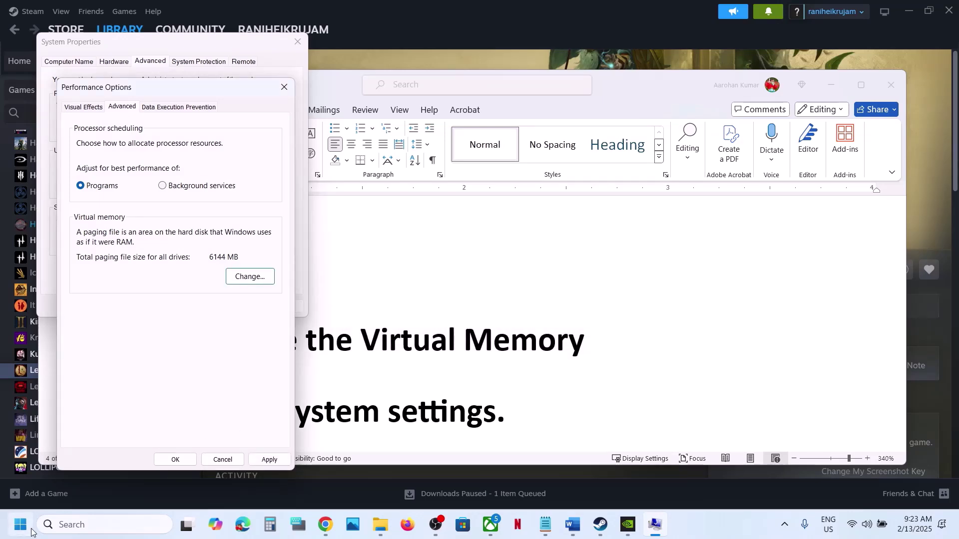
# - Show the Restart choice among the power options and dismiss it without restarting
pyautogui.click(29, 529)
pyautogui.click(363, 481)
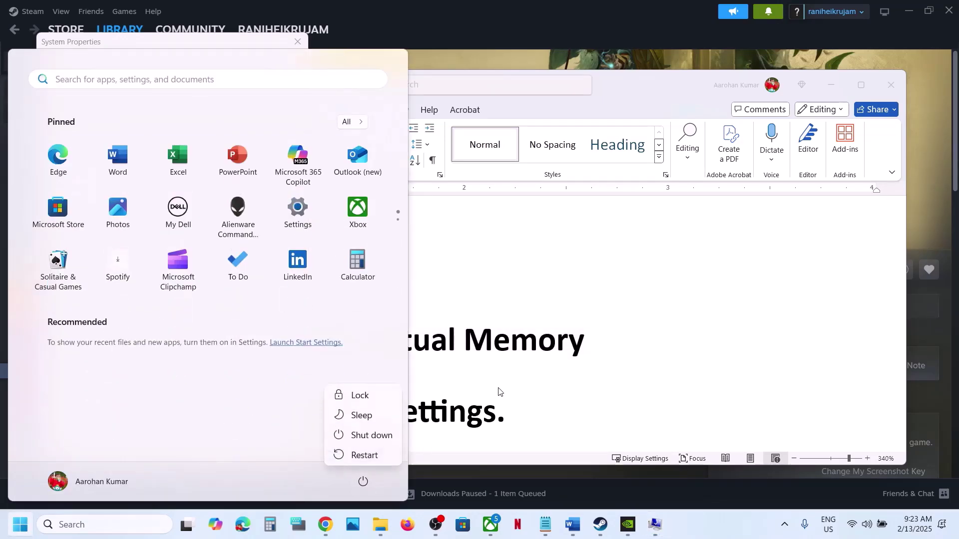
pyautogui.press('Escape')
pyautogui.press('Escape')
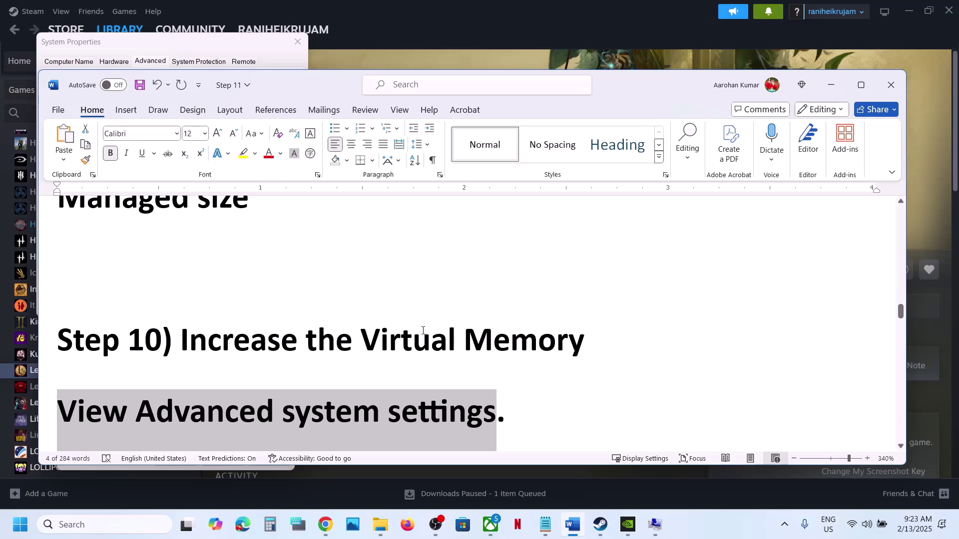
# - Go to Step 10 in the Word document and highlight "Increase the Virtual Memory"
pyautogui.scroll(-4, 423, 330)
pyautogui.scroll(2, 359, 308)
pyautogui.moveTo(181, 229); pyautogui.dragTo(552, 235)
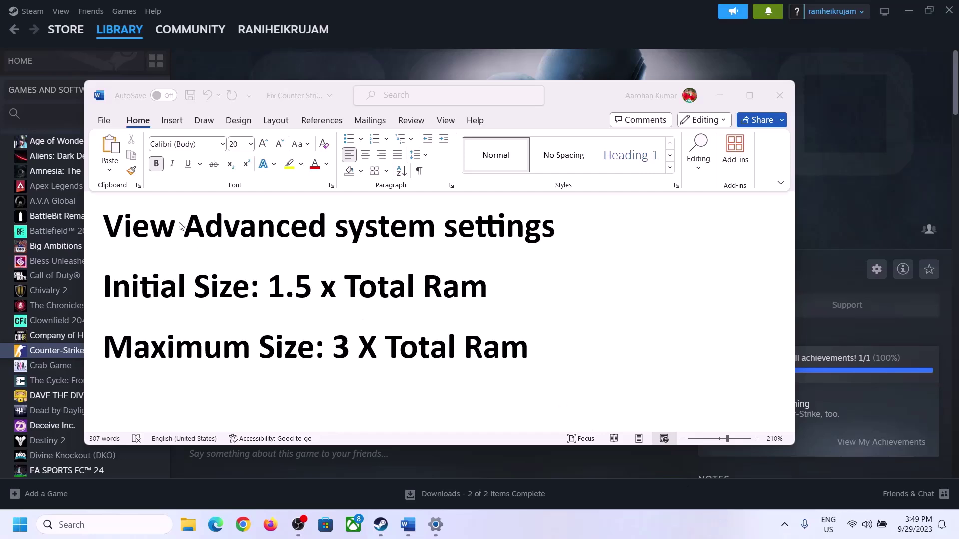
# - Copy "View Advanced system settings" from the Word document, search Windows for it and open System Properties
pyautogui.click(116, 230)
pyautogui.moveTo(114, 231); pyautogui.dragTo(533, 236)
pyautogui.hotkey('ctrl', 'c')
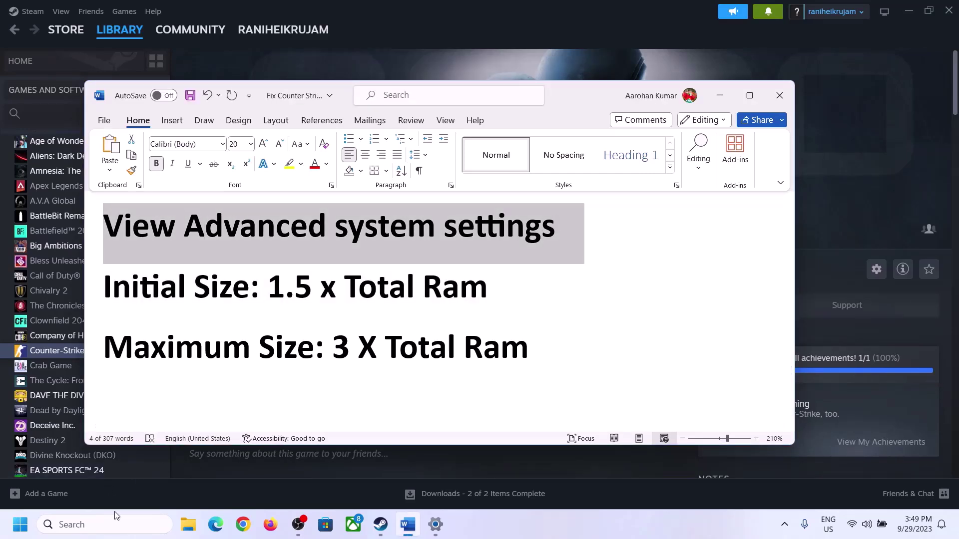
pyautogui.click(115, 523)
pyautogui.hotkey('ctrl', 'v')
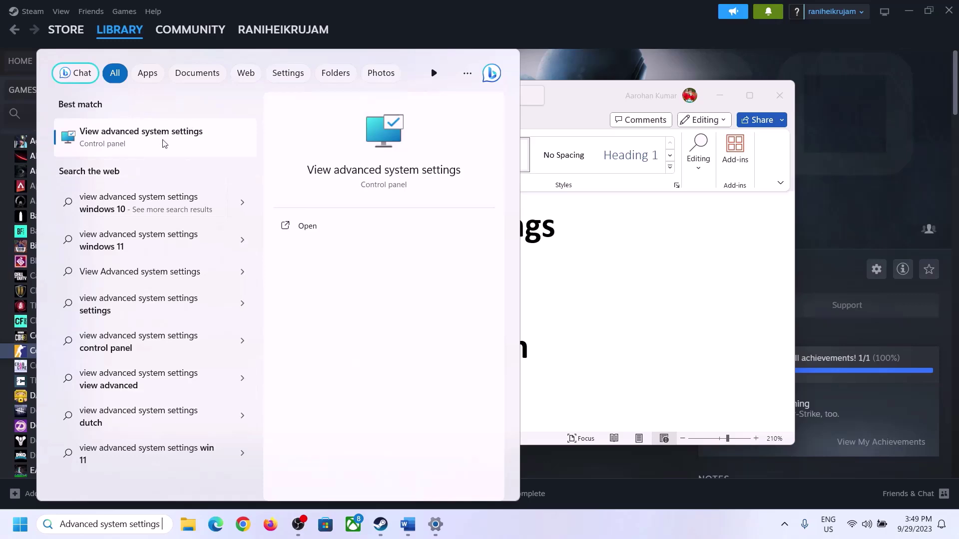
pyautogui.click(162, 143)
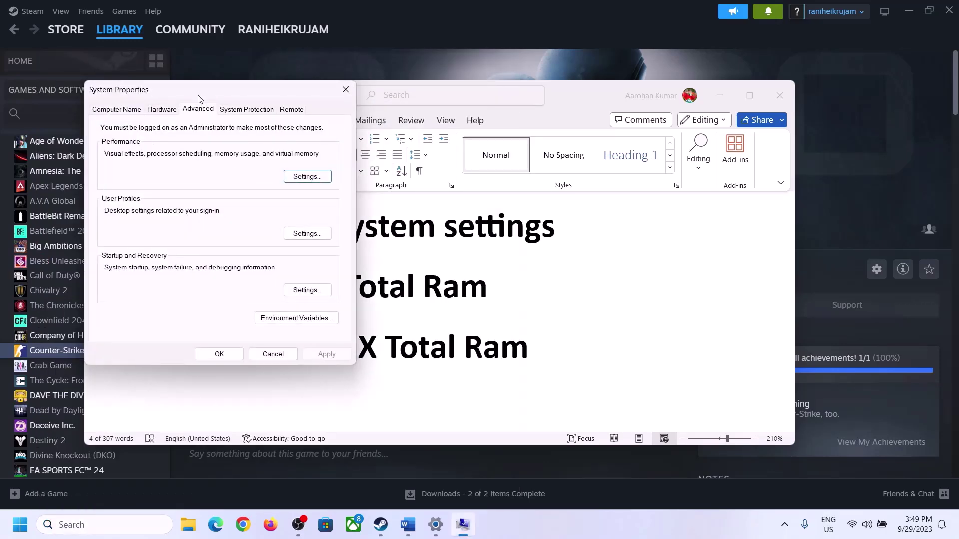
pyautogui.moveTo(198, 98); pyautogui.dragTo(427, 173)
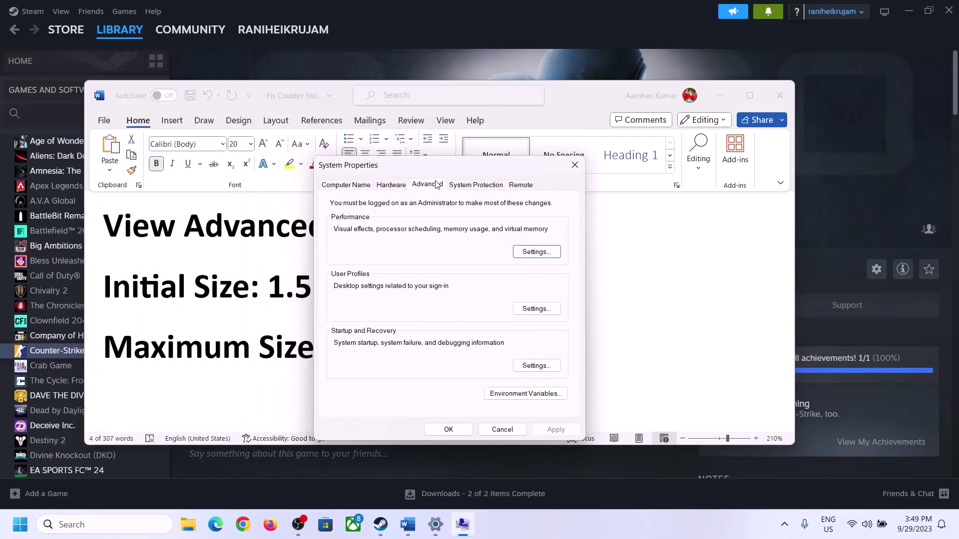
# - Turn off automatic paging file management in the Virtual Memory settings and choose Custom size for drive C:
pyautogui.click(537, 252)
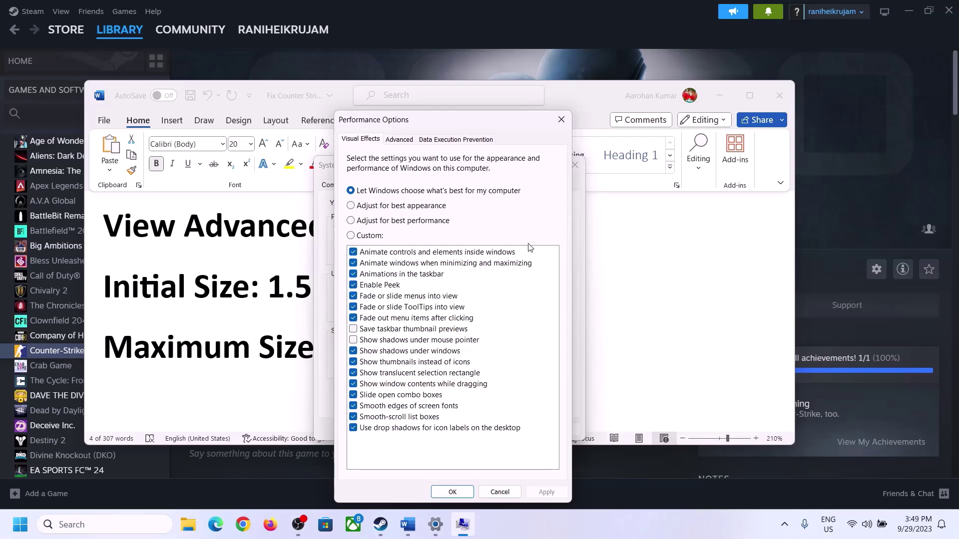
pyautogui.click(402, 140)
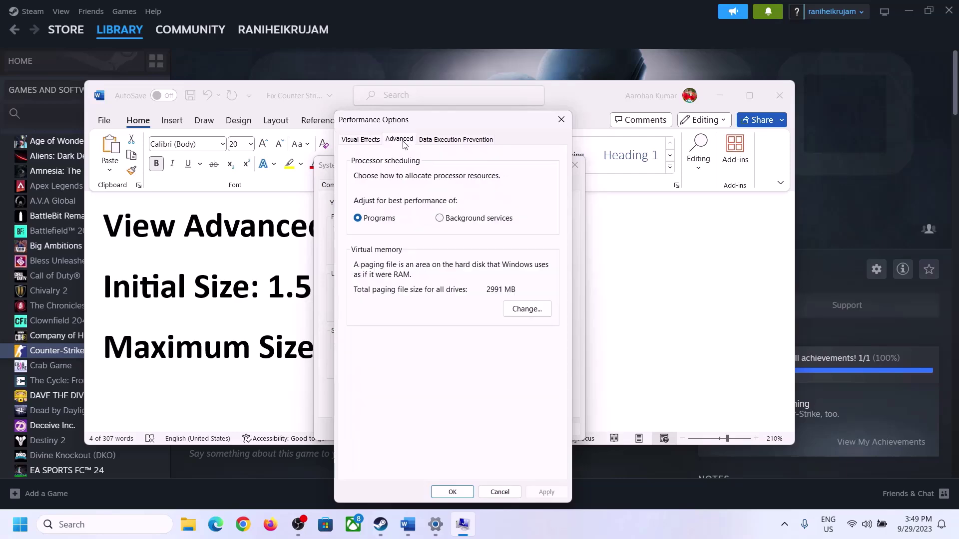
pyautogui.click(530, 308)
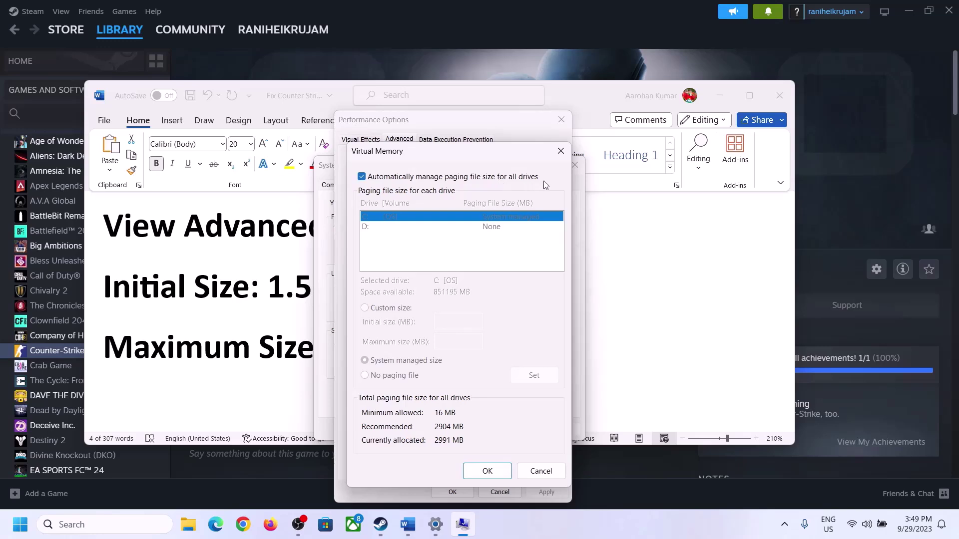
pyautogui.click(362, 177)
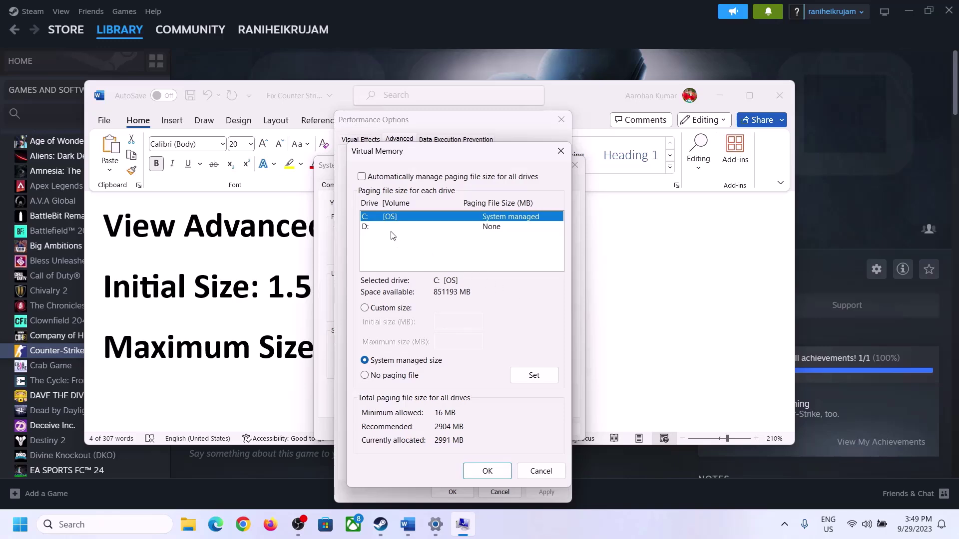
pyautogui.click(365, 309)
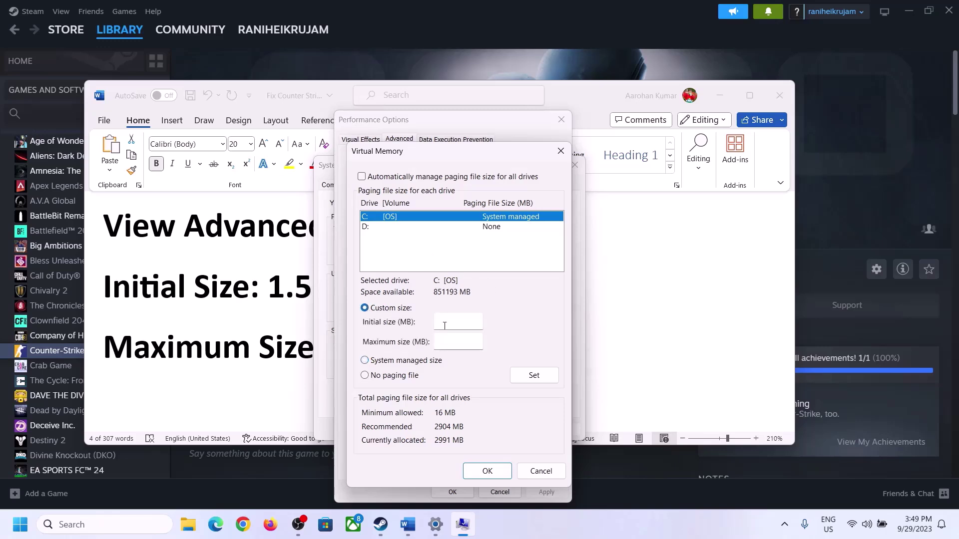
pyautogui.click(459, 322)
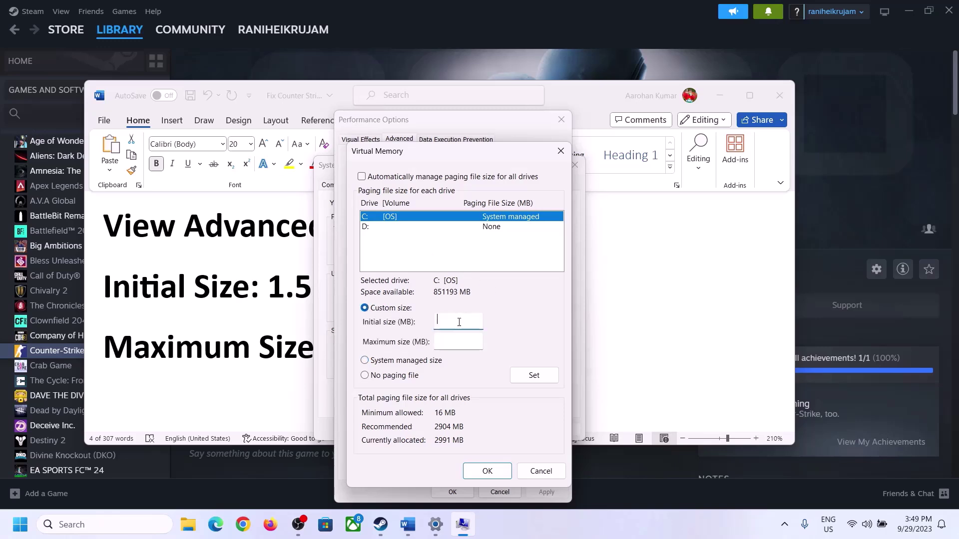
# - Highlight the "1.5 x Total Ram" formula in the Word document and check the installed RAM on the Settings System About page
pyautogui.click(261, 298)
pyautogui.moveTo(268, 289); pyautogui.dragTo(444, 295)
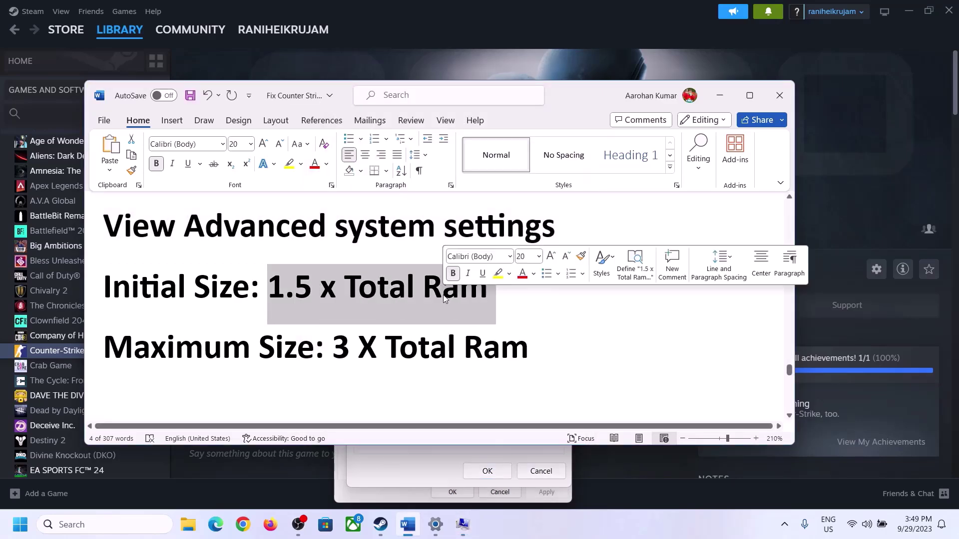
pyautogui.click(436, 525)
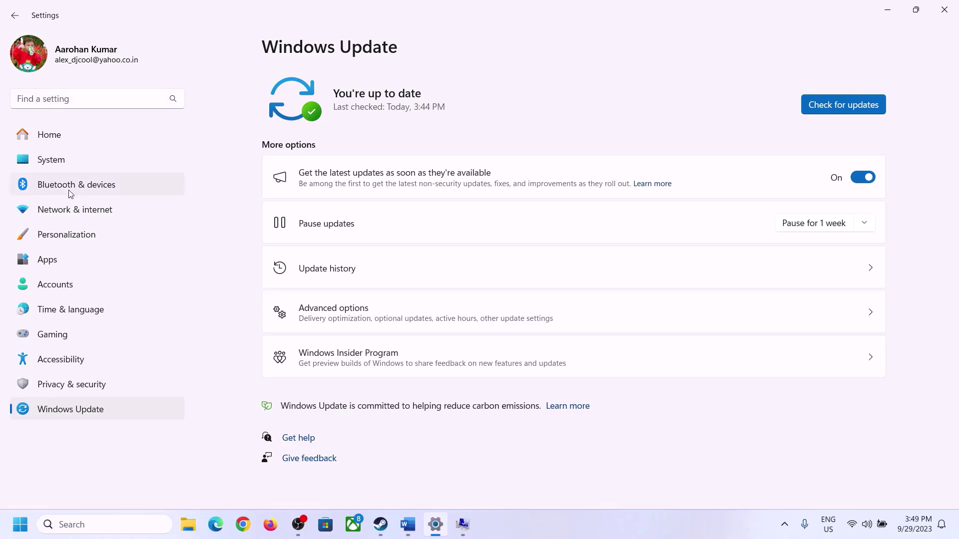
pyautogui.click(44, 167)
pyautogui.scroll(-8, 331, 428)
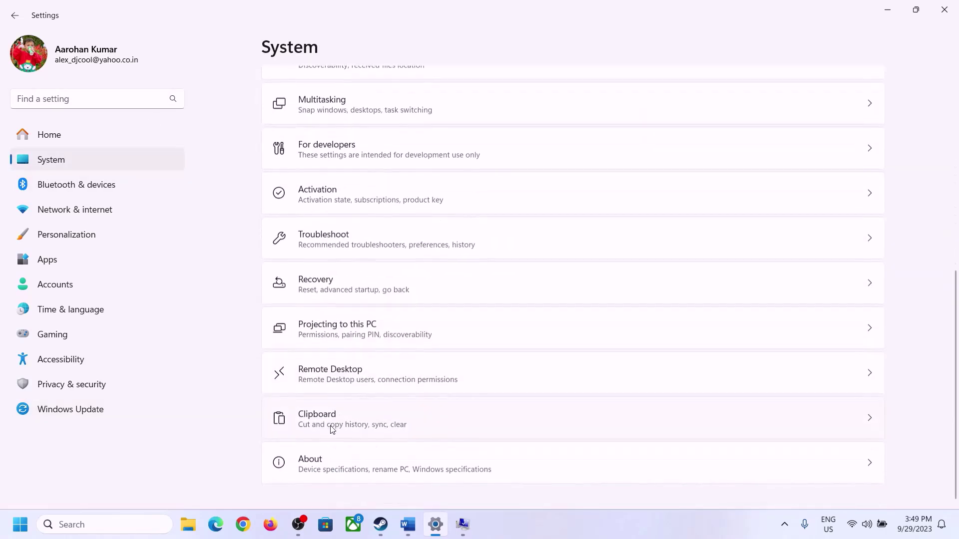
pyautogui.click(317, 475)
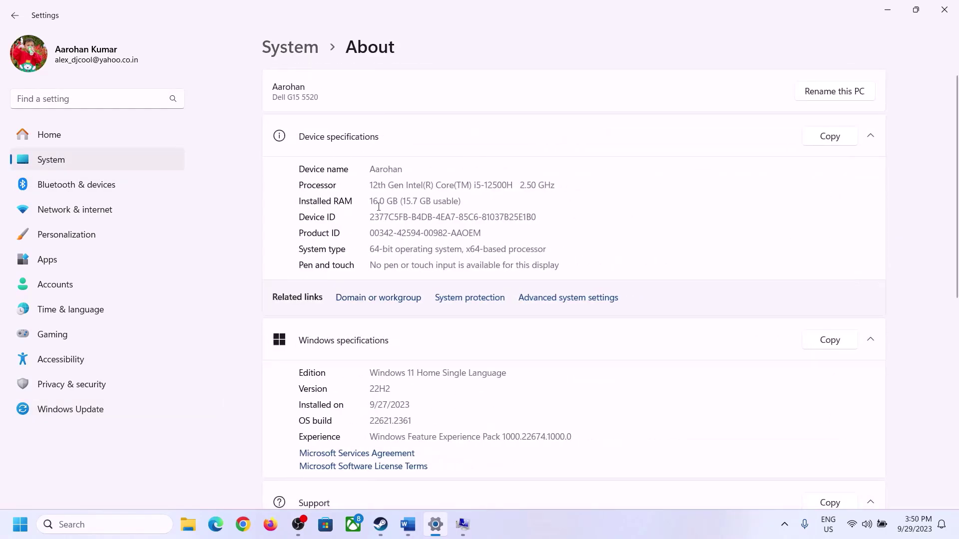
pyautogui.moveTo(381, 200); pyautogui.dragTo(374, 201)
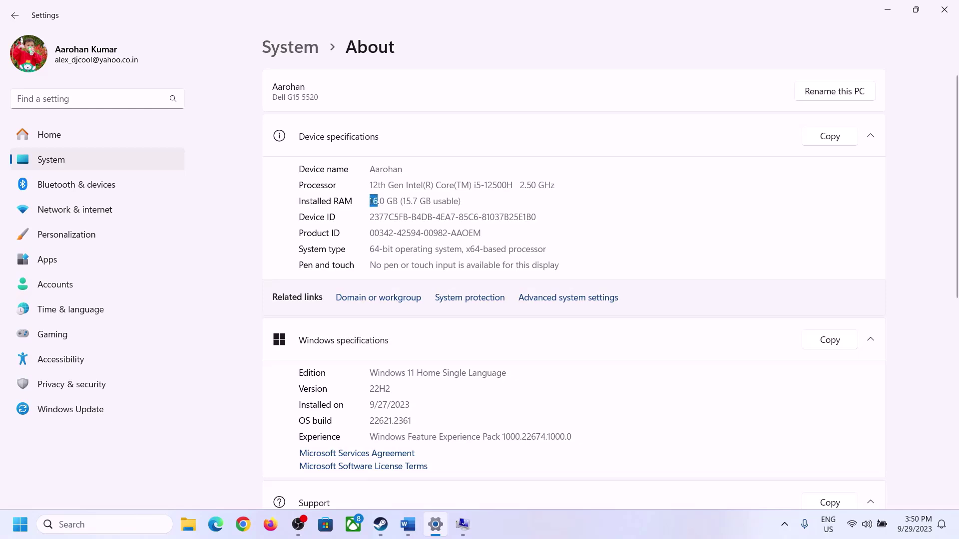
pyautogui.click(376, 200)
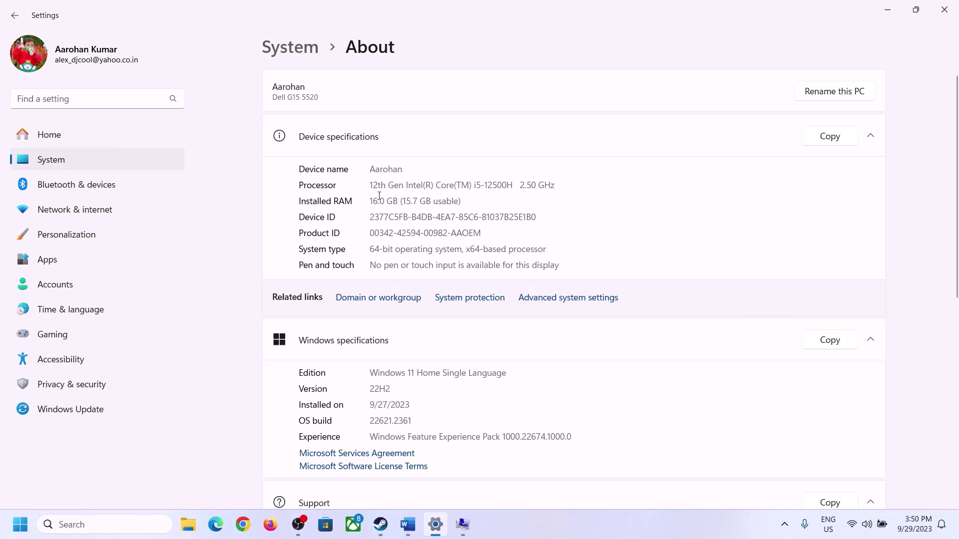
pyautogui.moveTo(379, 196); pyautogui.dragTo(365, 196)
# - Launch Calculator with the Run command calc and place it beside the Virtual Memory dialog, with the Word document's size formulas in view
pyautogui.click(463, 525)
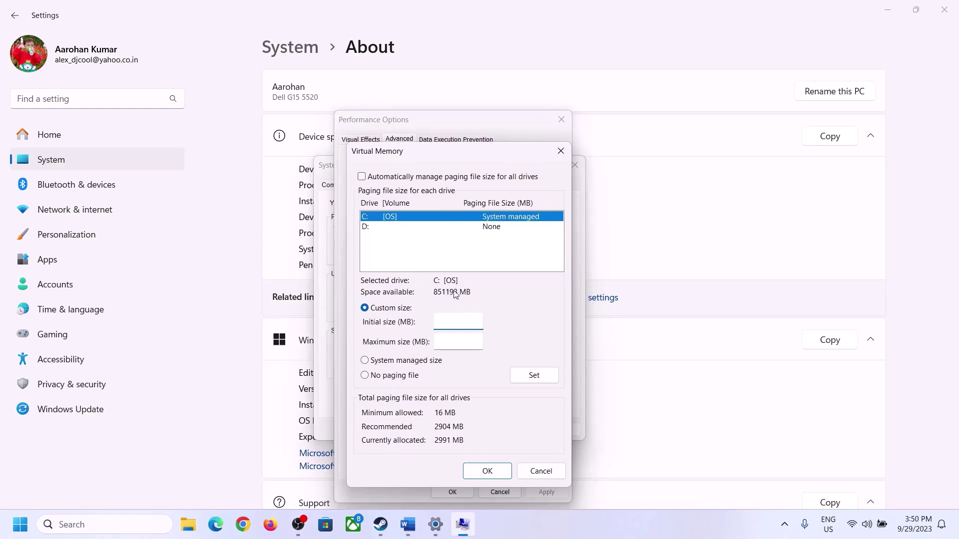
pyautogui.moveTo(436, 524)
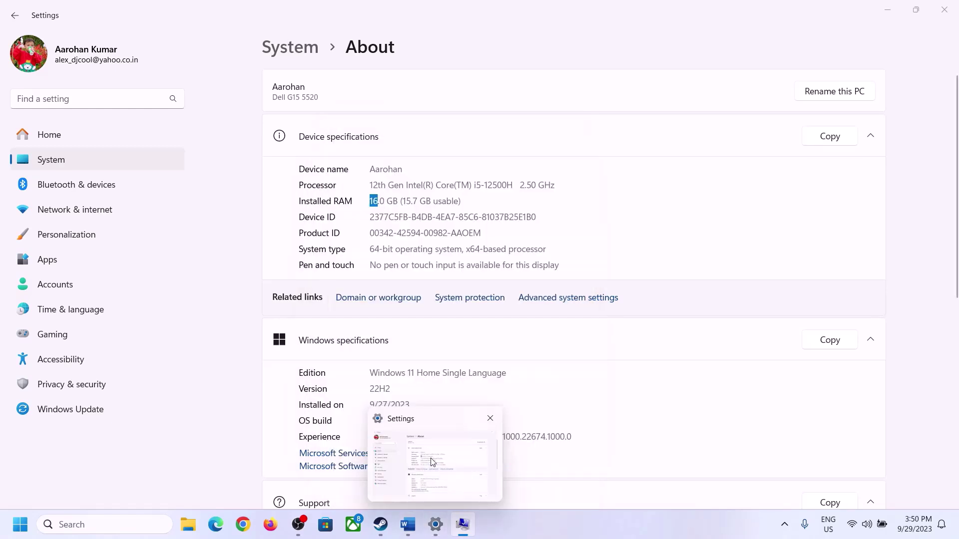
pyautogui.click(433, 462)
pyautogui.press('super+r')
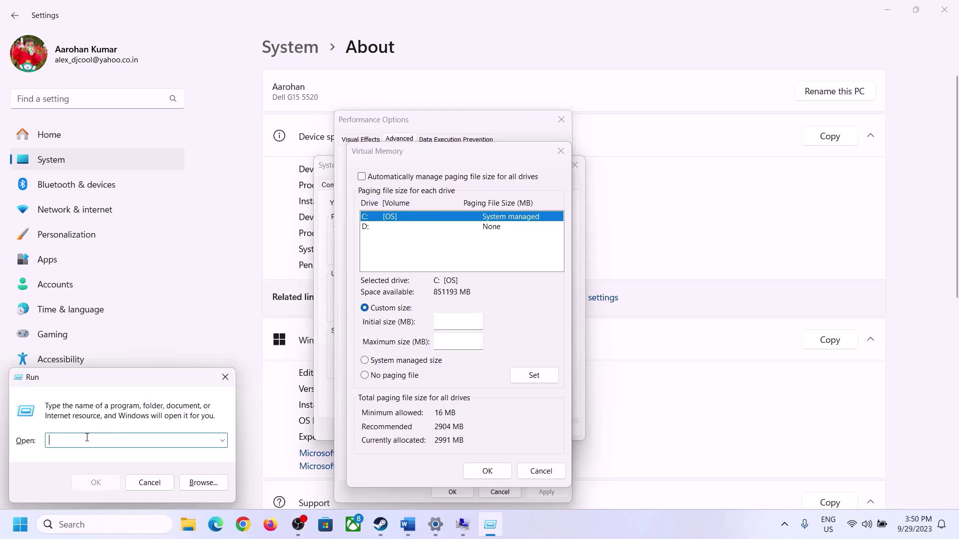
pyautogui.write('cal')
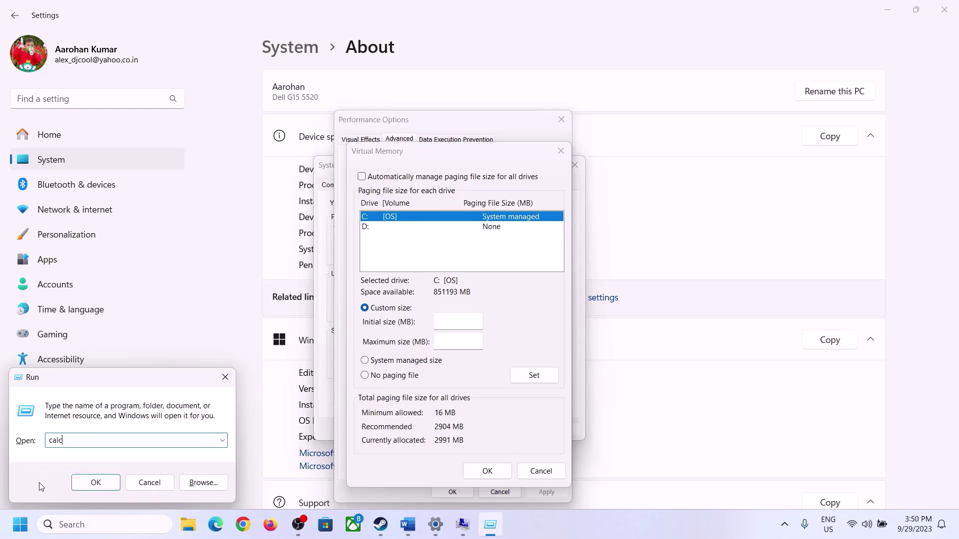
pyautogui.write('c')
pyautogui.click(94, 484)
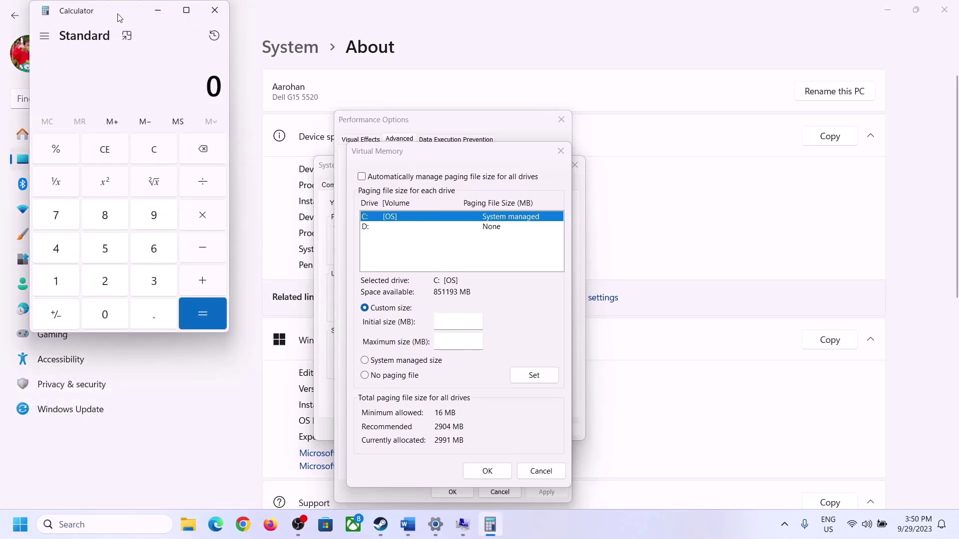
pyautogui.moveTo(117, 18); pyautogui.dragTo(698, 164)
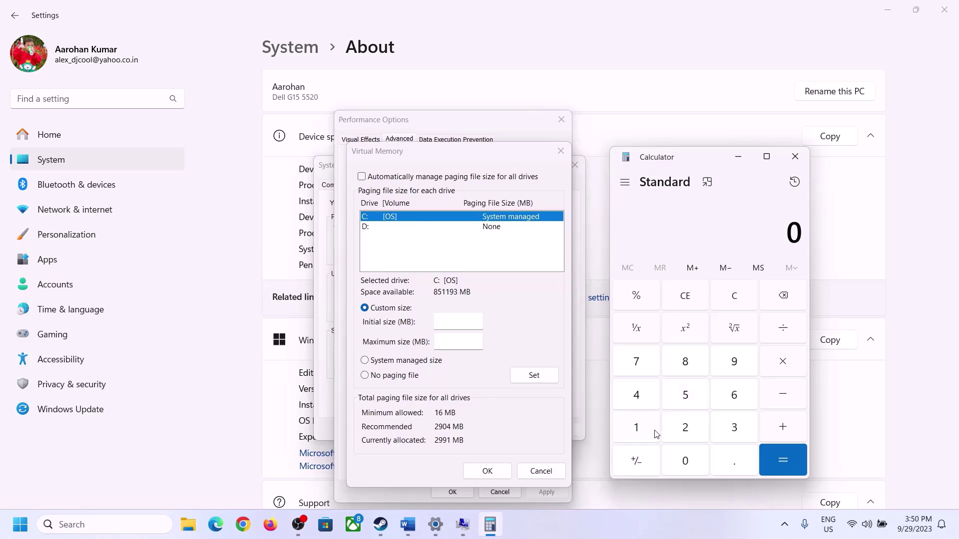
pyautogui.click(408, 524)
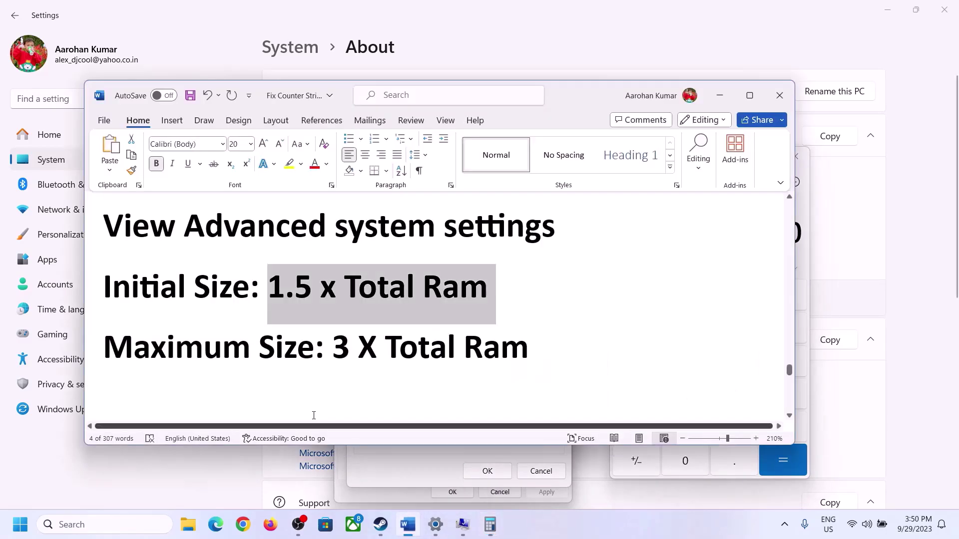
pyautogui.click(490, 524)
pyautogui.click(638, 430)
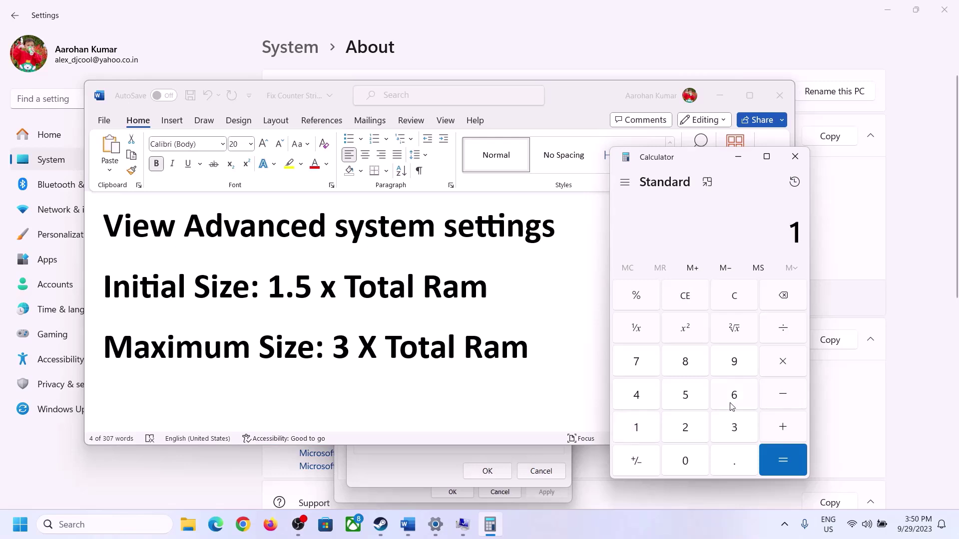
pyautogui.click(730, 403)
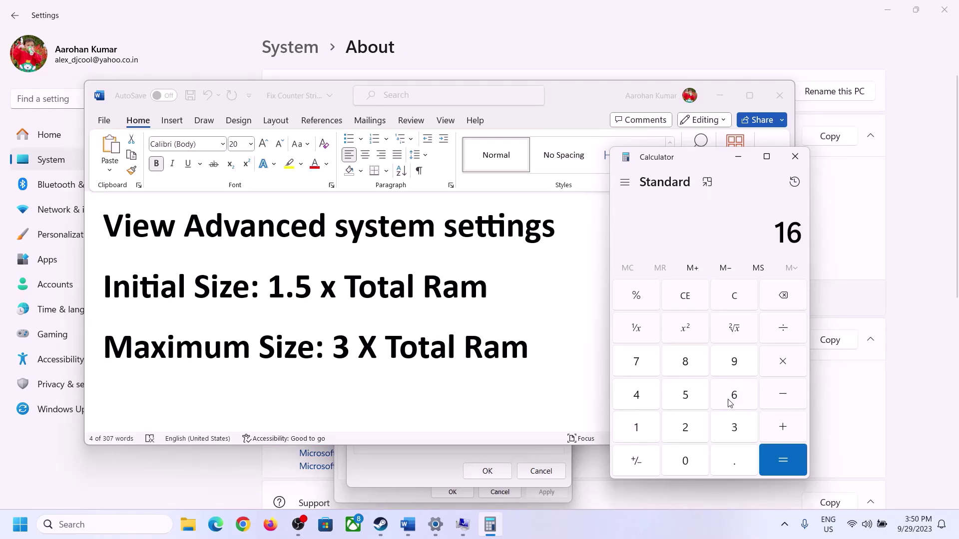
pyautogui.click(738, 307)
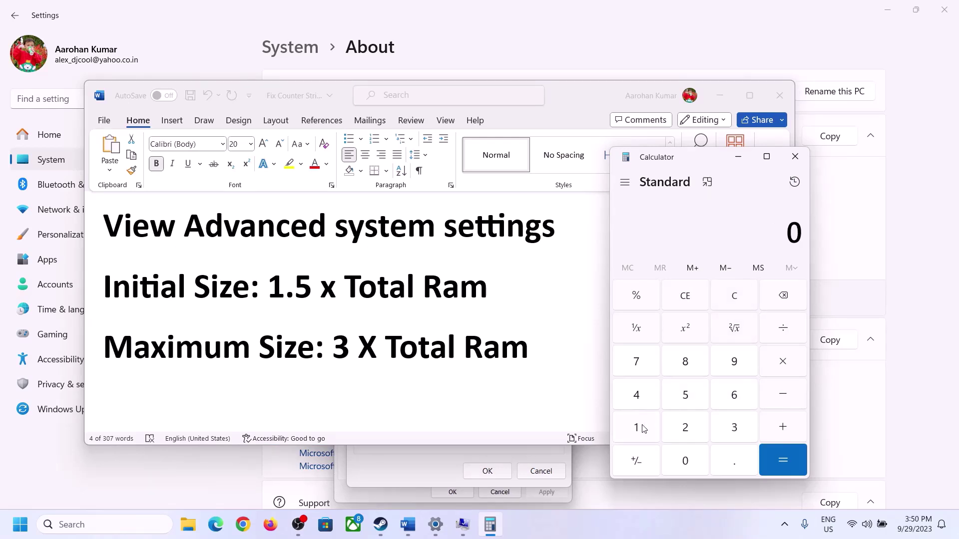
# - Convert the installed RAM to megabytes in Calculator by multiplying 16 by 1024
pyautogui.click(643, 429)
pyautogui.click(720, 400)
pyautogui.click(780, 368)
pyautogui.click(635, 432)
pyautogui.click(687, 459)
pyautogui.click(686, 432)
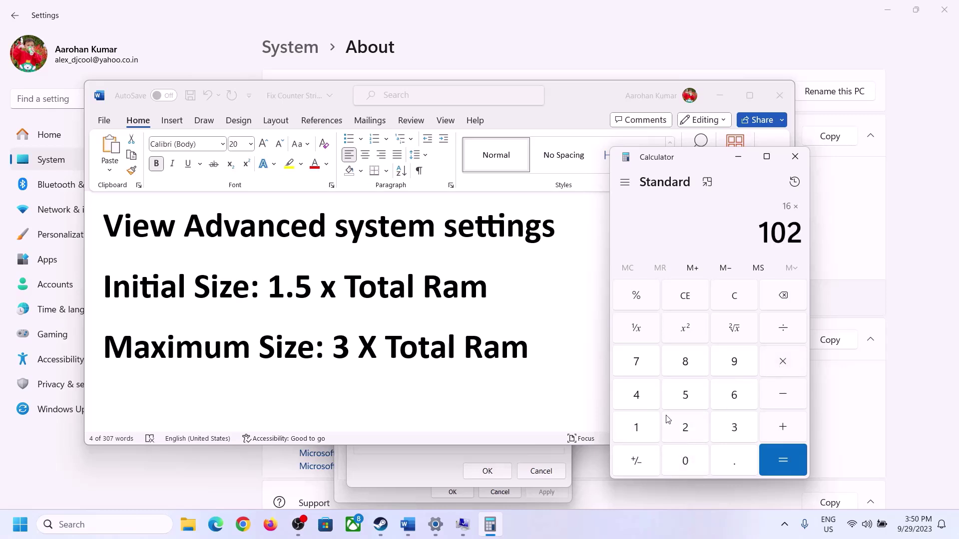
pyautogui.click(644, 405)
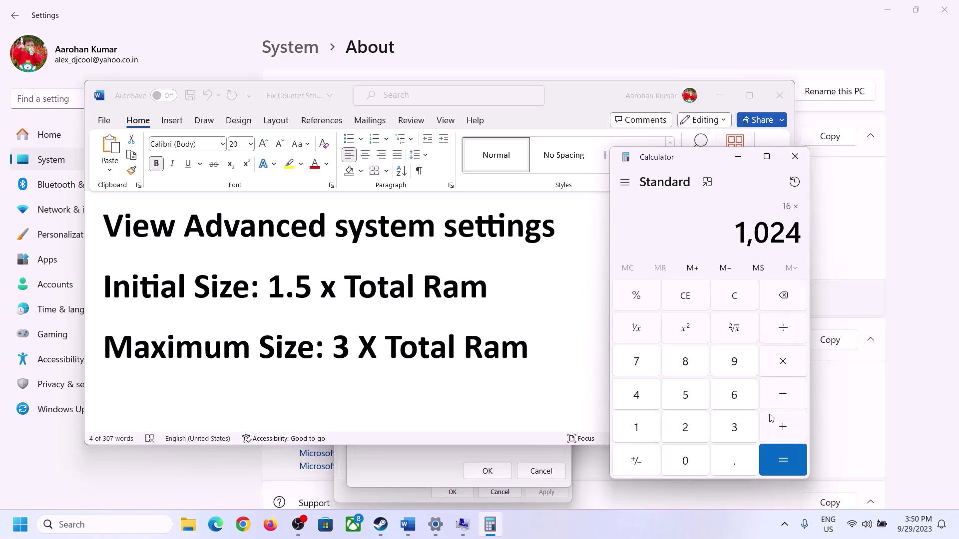
pyautogui.click(781, 462)
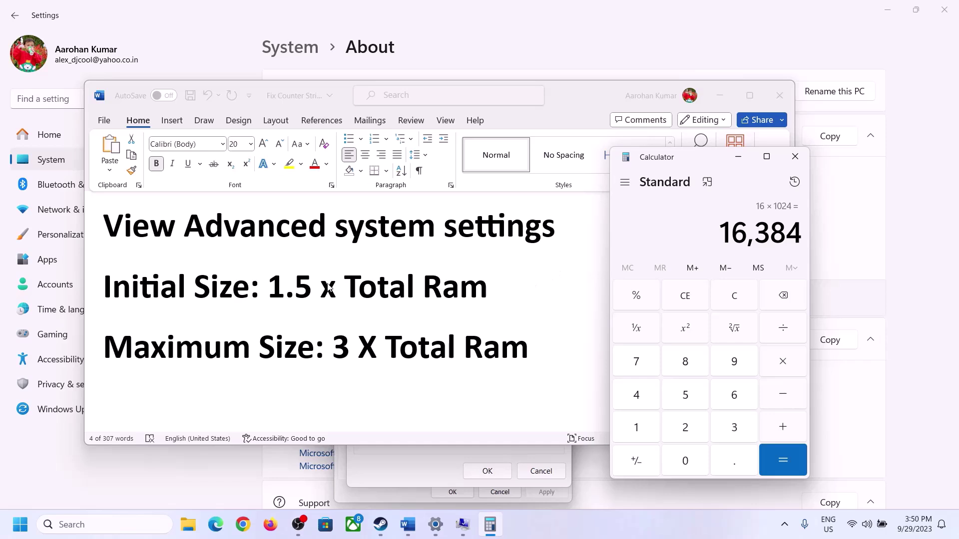
# - Multiply the RAM in megabytes by 1.5 and enter 24576 as the initial paging file size for drive C:
pyautogui.click(782, 362)
pyautogui.click(648, 431)
pyautogui.click(730, 467)
pyautogui.click(692, 401)
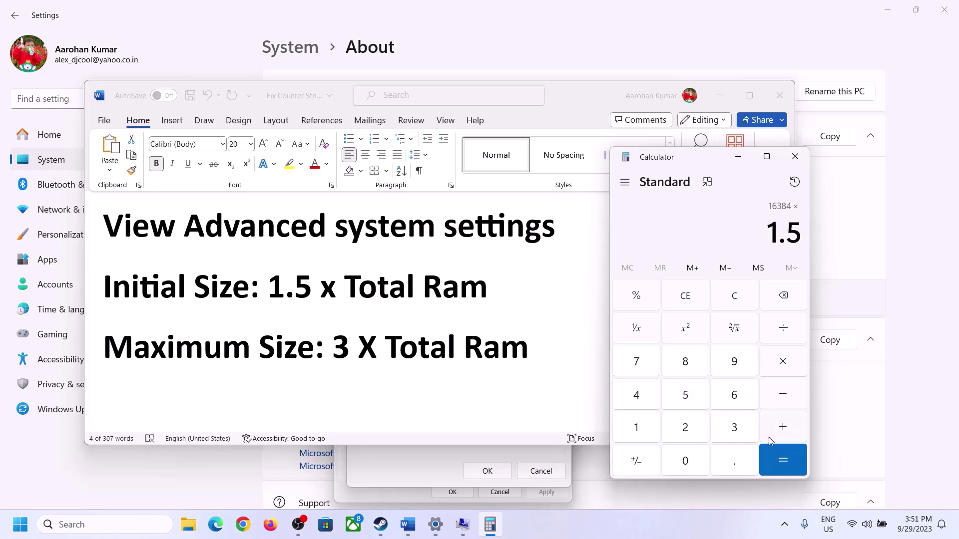
pyautogui.click(782, 455)
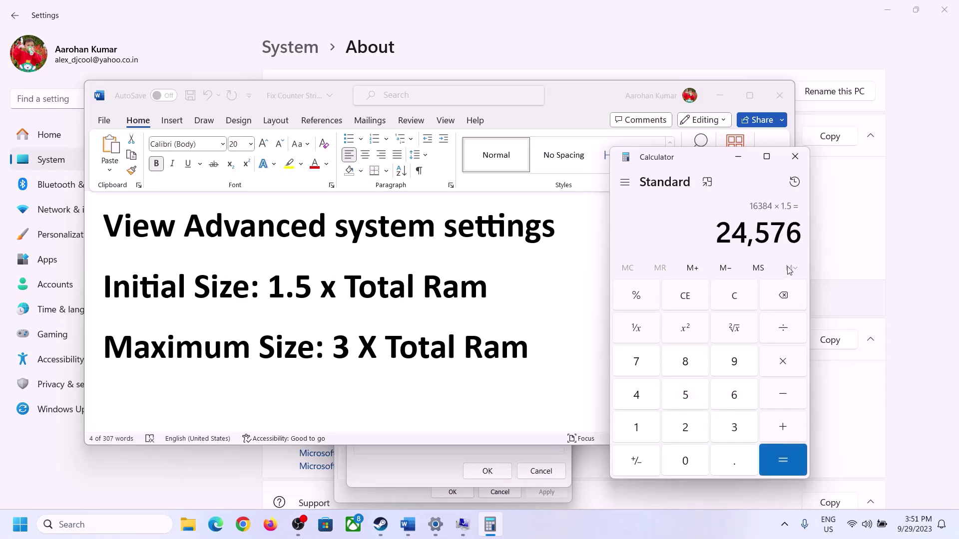
pyautogui.click(432, 462)
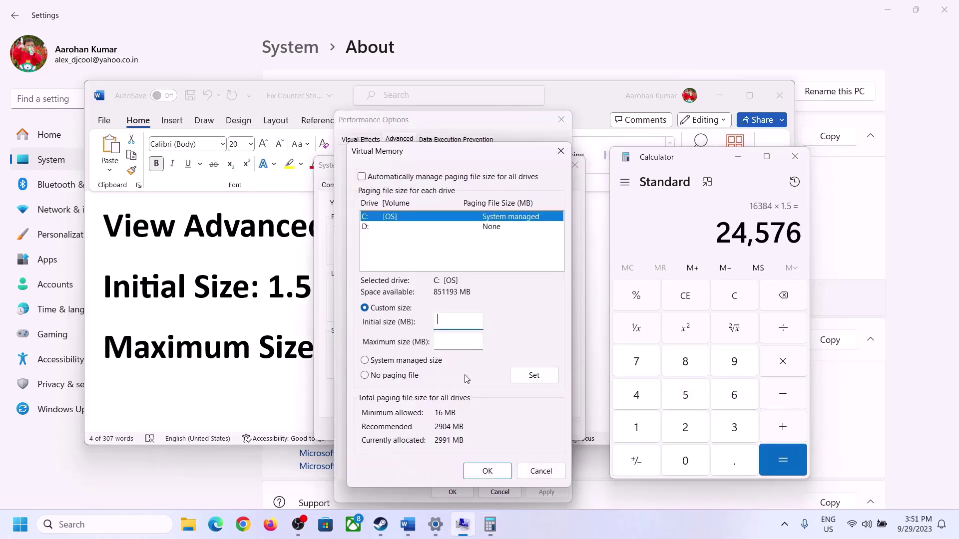
pyautogui.write('24576')
# - Check the maximum size formula in the Word document and clear the previous result in Calculator
pyautogui.click(480, 341)
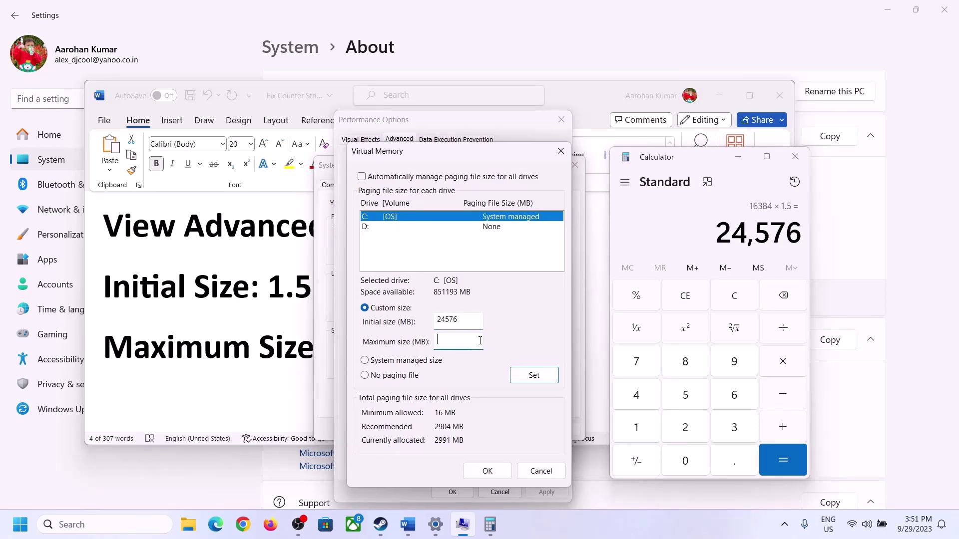
pyautogui.hotkey('alt', 'Tab')
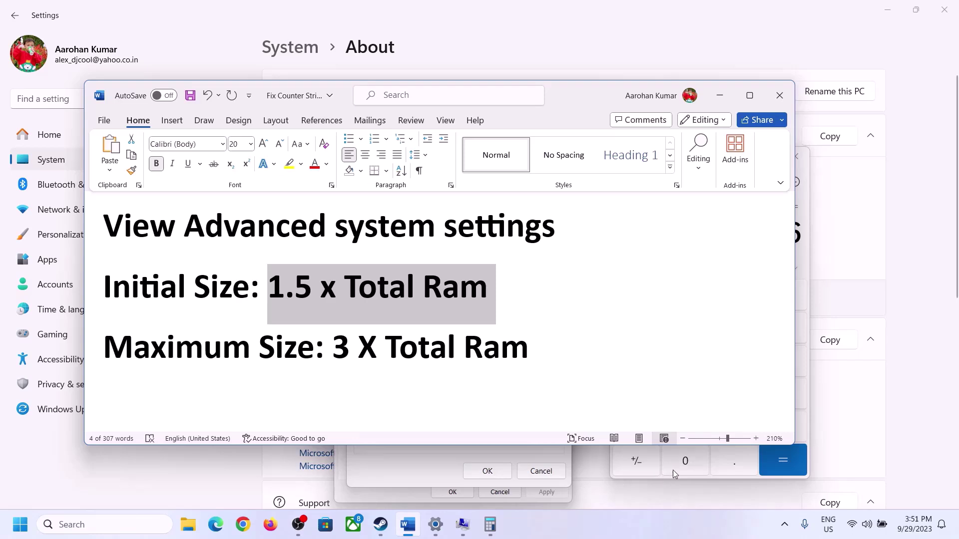
pyautogui.click(805, 258)
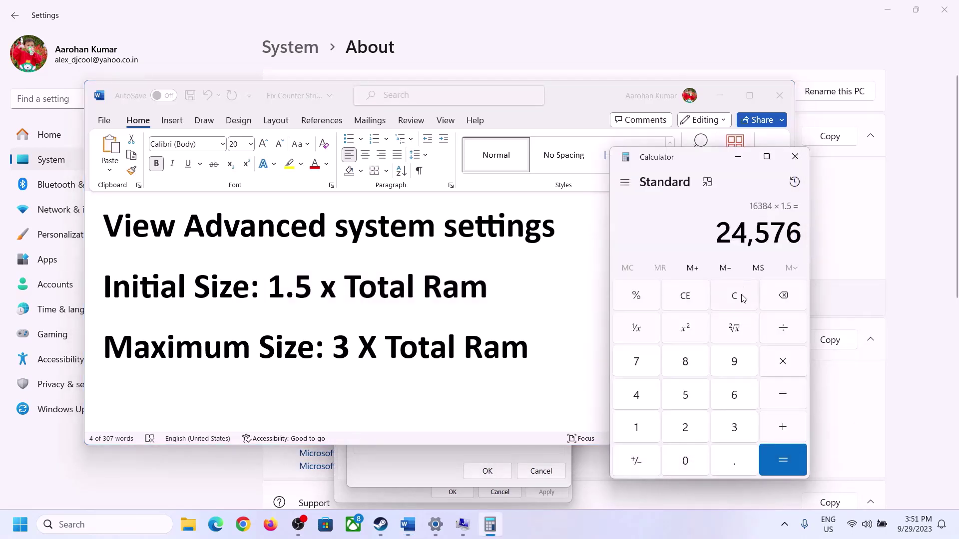
pyautogui.click(734, 296)
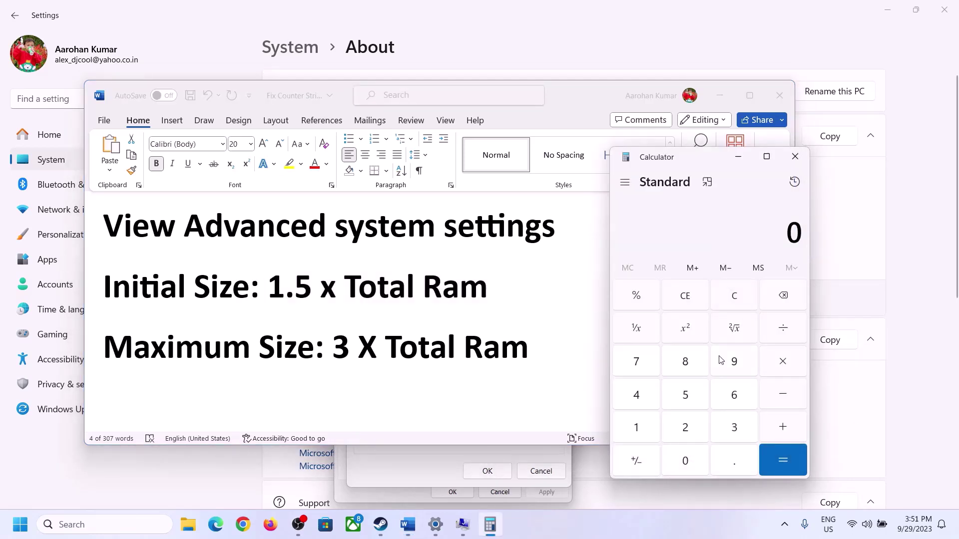
# - Check the installed RAM on the System About page and convert it to megabytes in Calculator by multiplying 16 by 1024
pyautogui.click(436, 525)
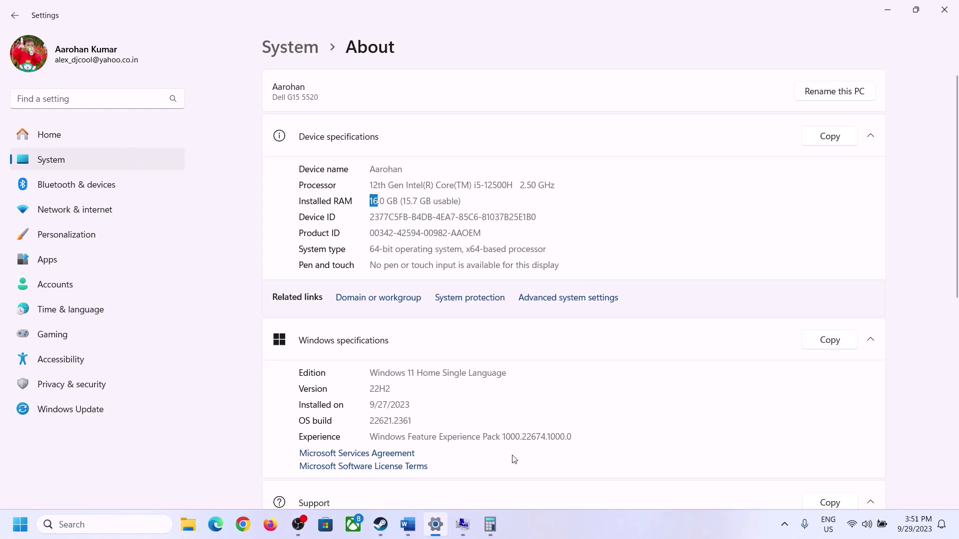
pyautogui.click(492, 526)
pyautogui.click(648, 424)
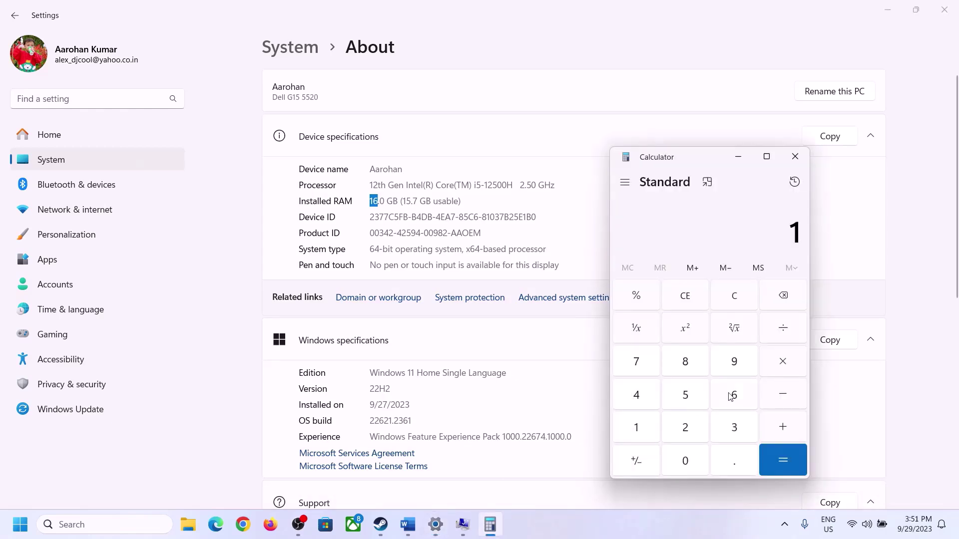
pyautogui.click(732, 397)
pyautogui.click(779, 363)
pyautogui.click(643, 423)
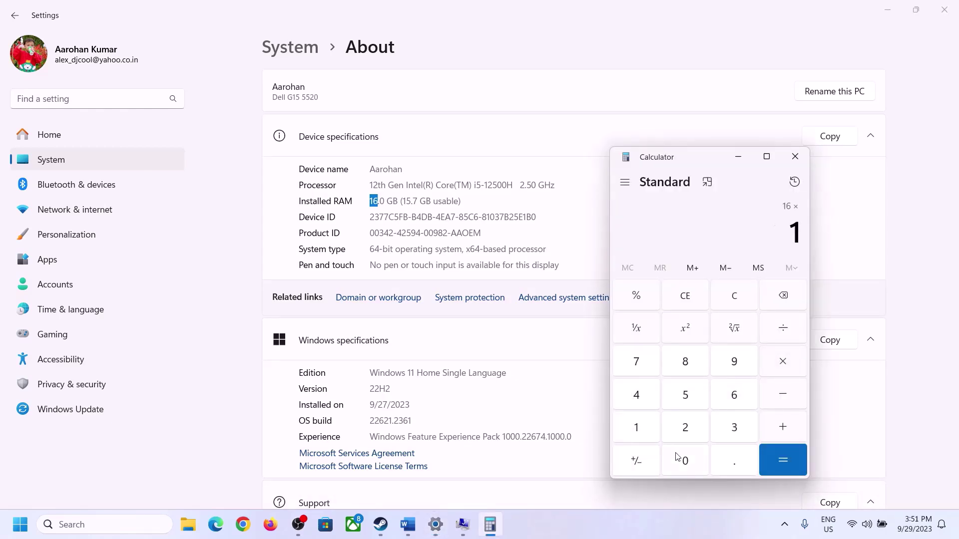
pyautogui.click(680, 456)
pyautogui.click(685, 426)
pyautogui.click(638, 394)
pyautogui.click(772, 463)
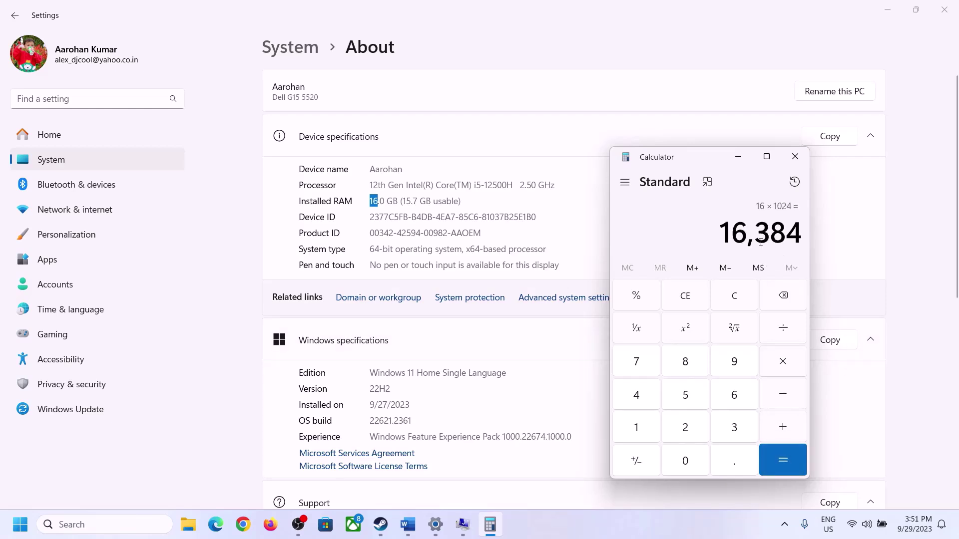
# - Multiply the RAM in megabytes by 3 and enter 49152 as the maximum paging file size for drive C:
pyautogui.click(408, 525)
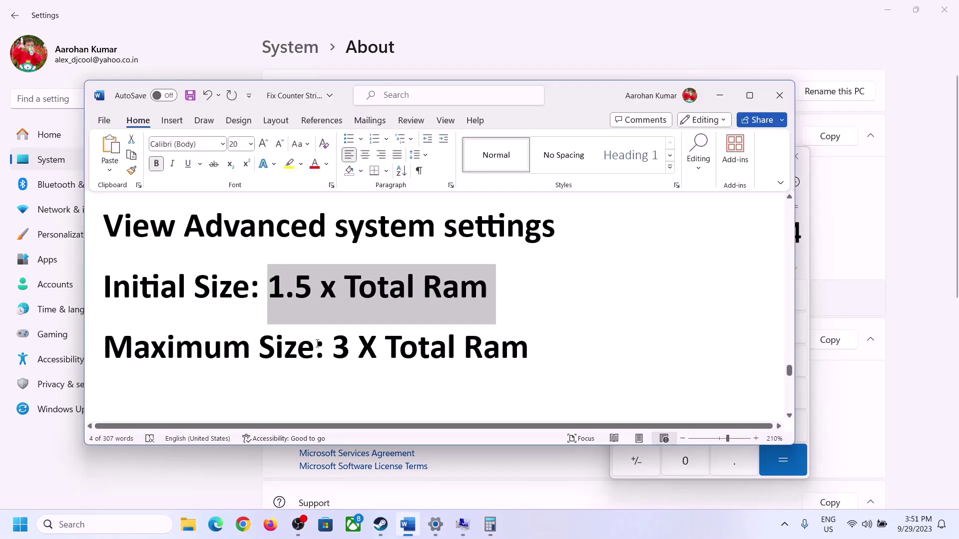
pyautogui.click(656, 465)
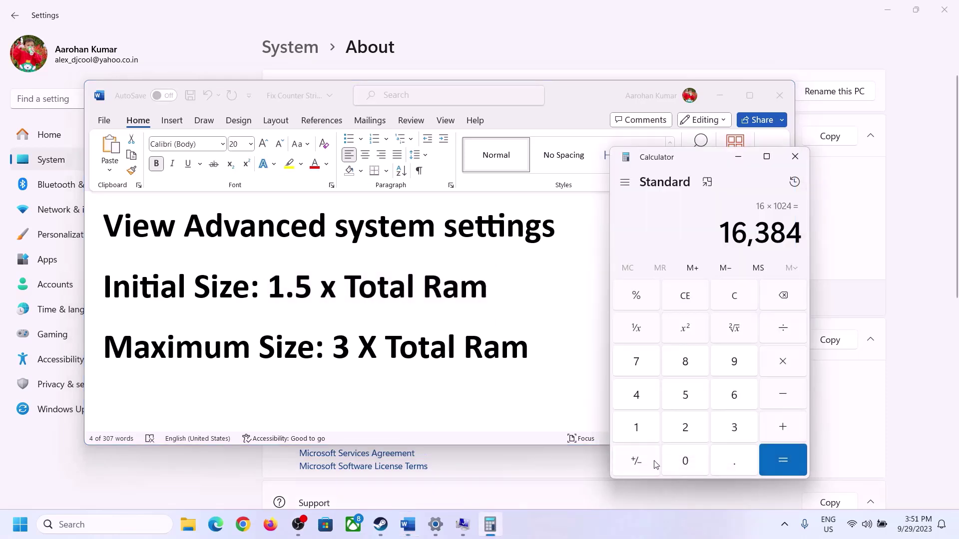
pyautogui.click(782, 365)
pyautogui.click(721, 431)
pyautogui.click(784, 449)
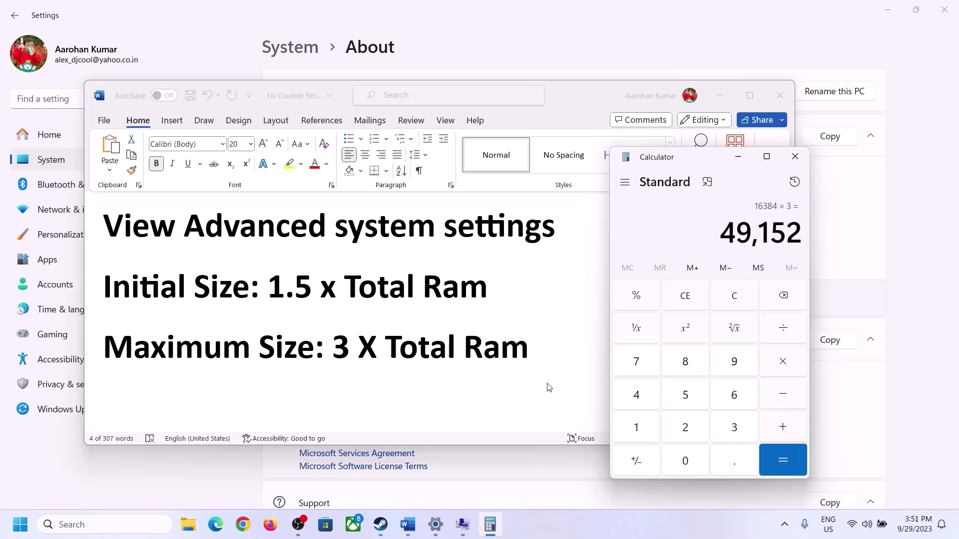
pyautogui.click(462, 524)
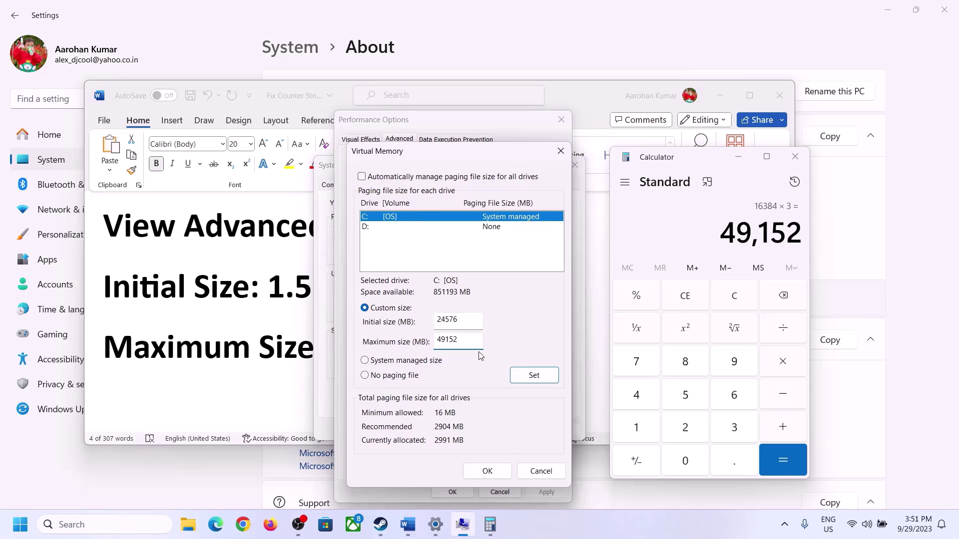
# - Apply the custom paging file size and close all system settings dialogs, dismissing the restart prompt without restarting
pyautogui.click(533, 376)
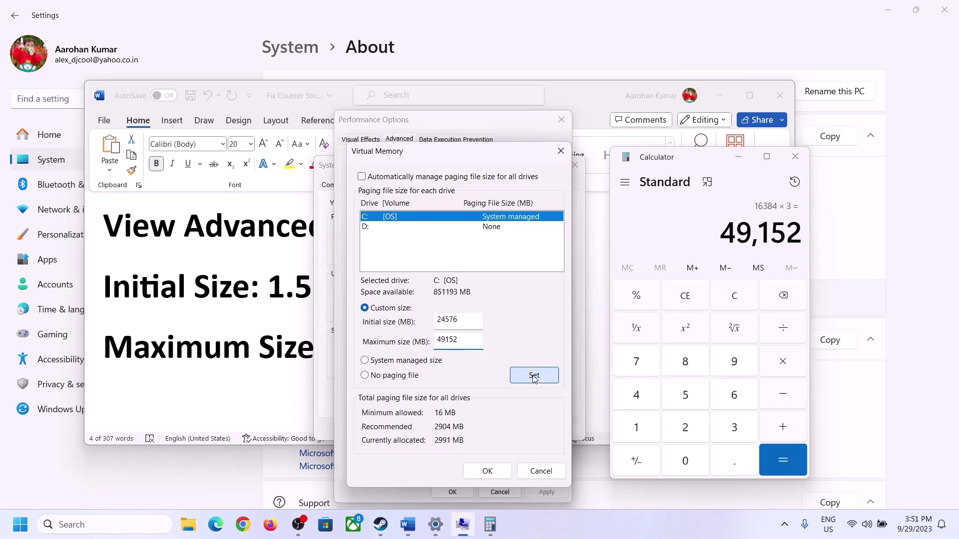
pyautogui.click(486, 471)
pyautogui.click(595, 310)
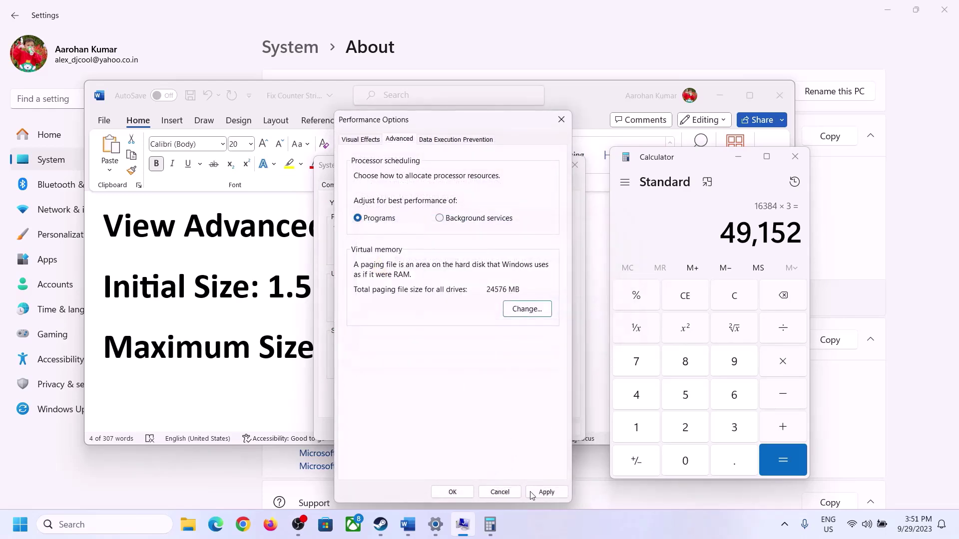
pyautogui.click(452, 492)
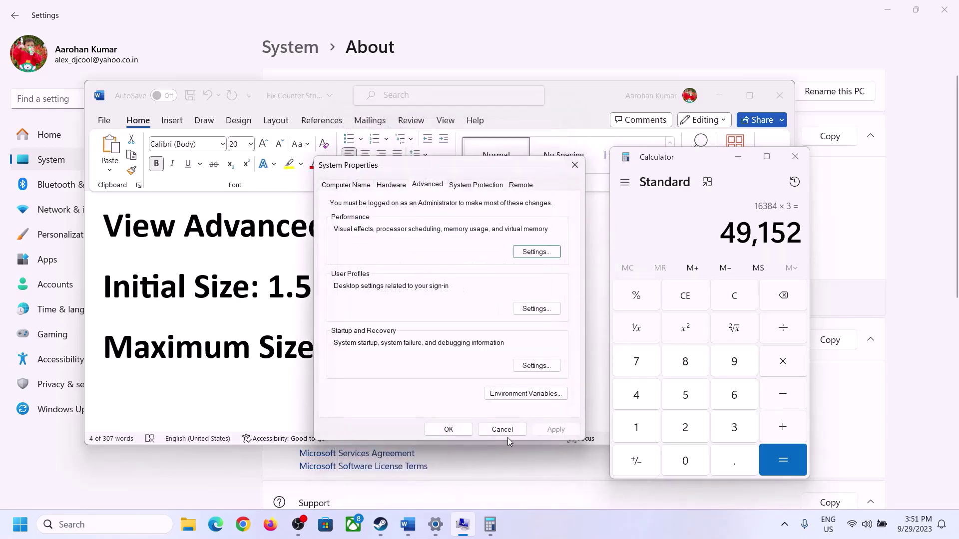
pyautogui.click(449, 427)
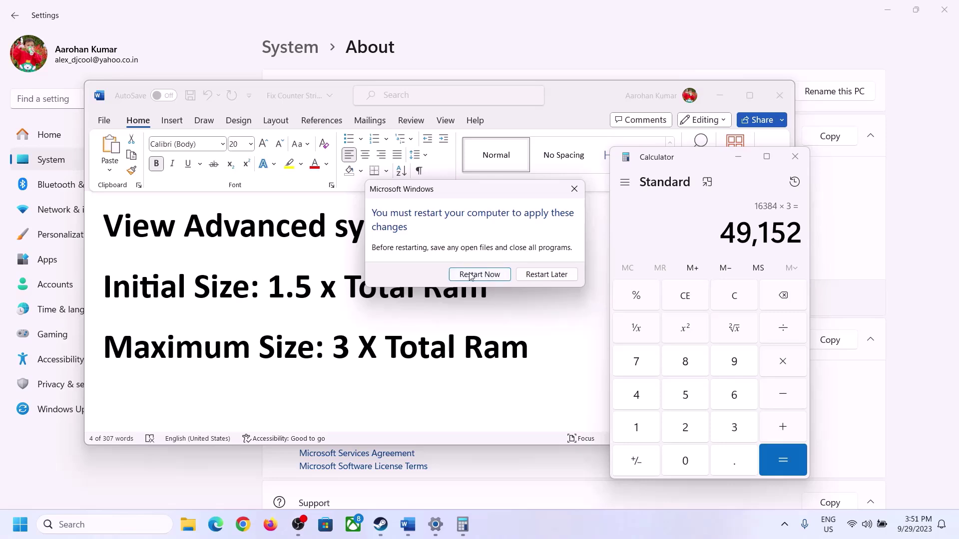
pyautogui.click(574, 189)
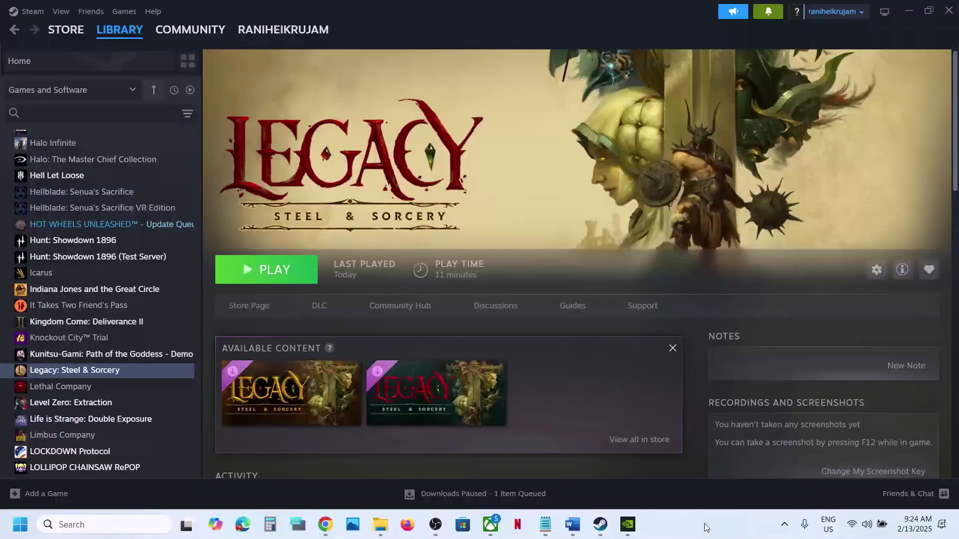
# - Bring up the Step 11 Word document and highlight "Update BIOS" in its Step 11 heading
pyautogui.click(573, 524)
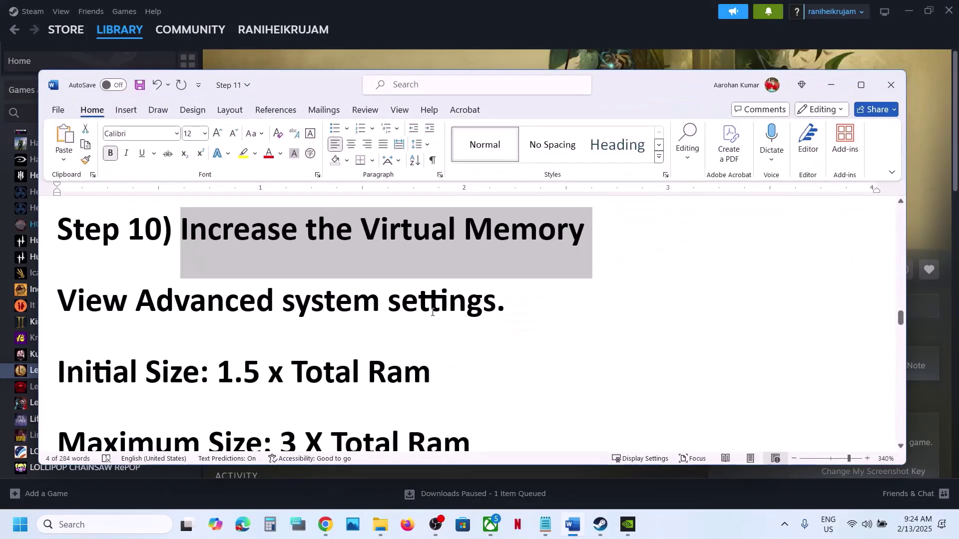
pyautogui.scroll(-3, 432, 312)
pyautogui.scroll(-2, 432, 312)
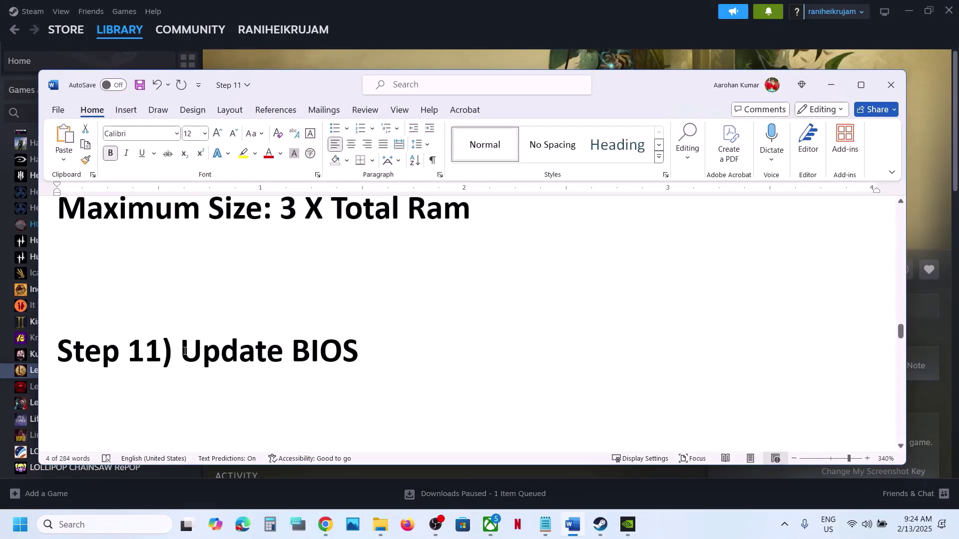
pyautogui.moveTo(181, 351); pyautogui.dragTo(362, 351)
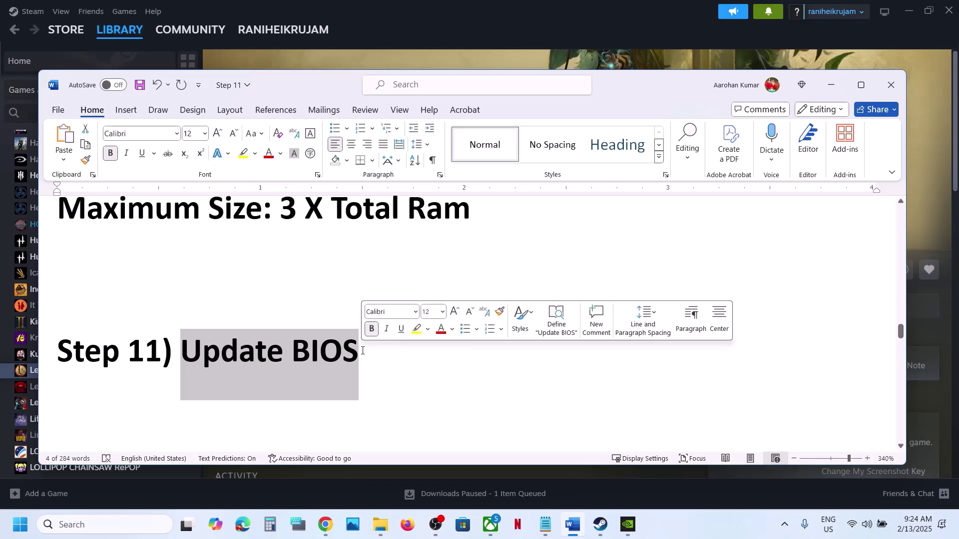
pyautogui.click(362, 350)
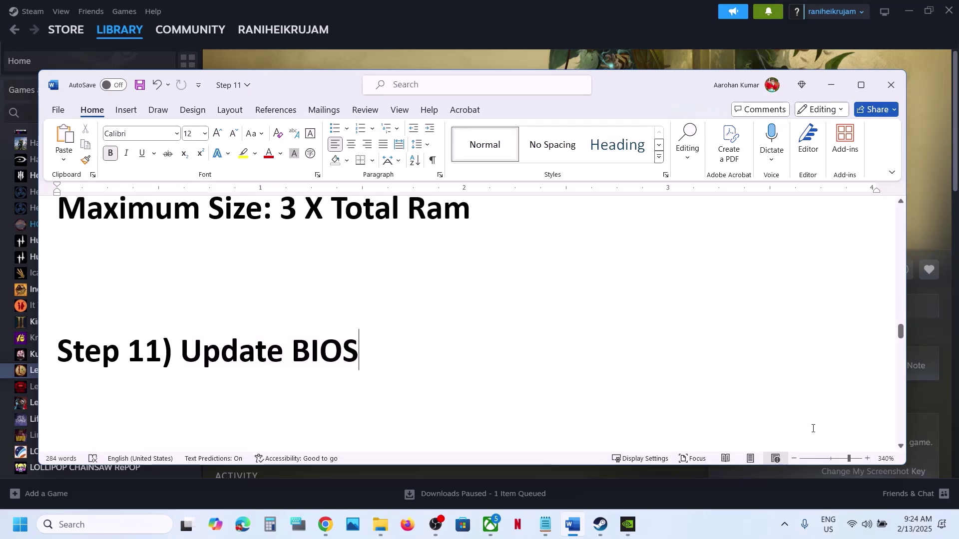
# - Check the laptop's battery charge in the quick settings and highlight "Update BIOS" in the document again
pyautogui.click(866, 524)
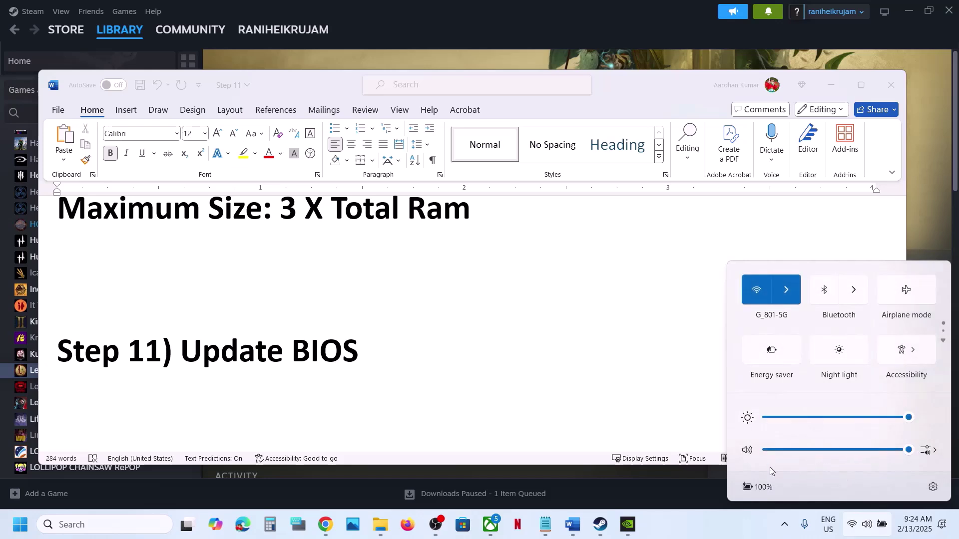
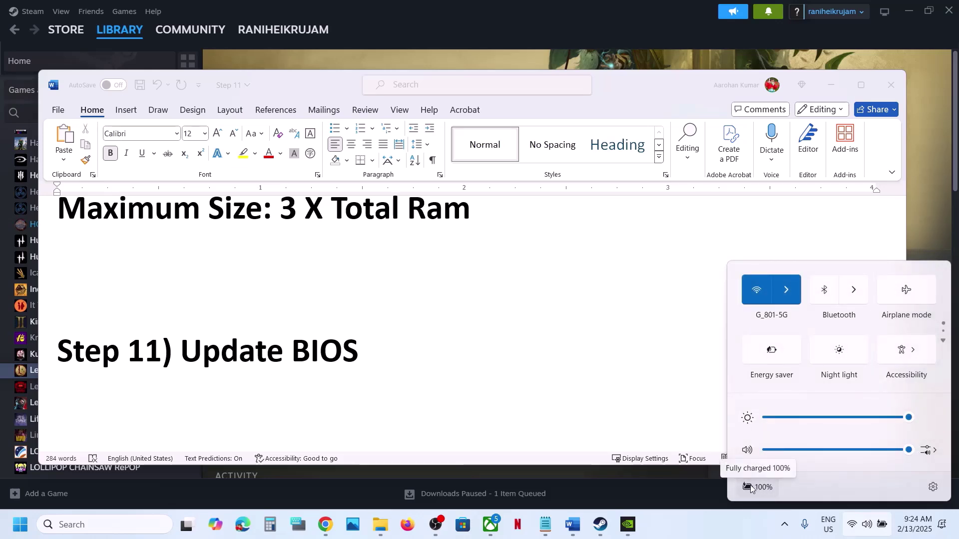
pyautogui.click(327, 348)
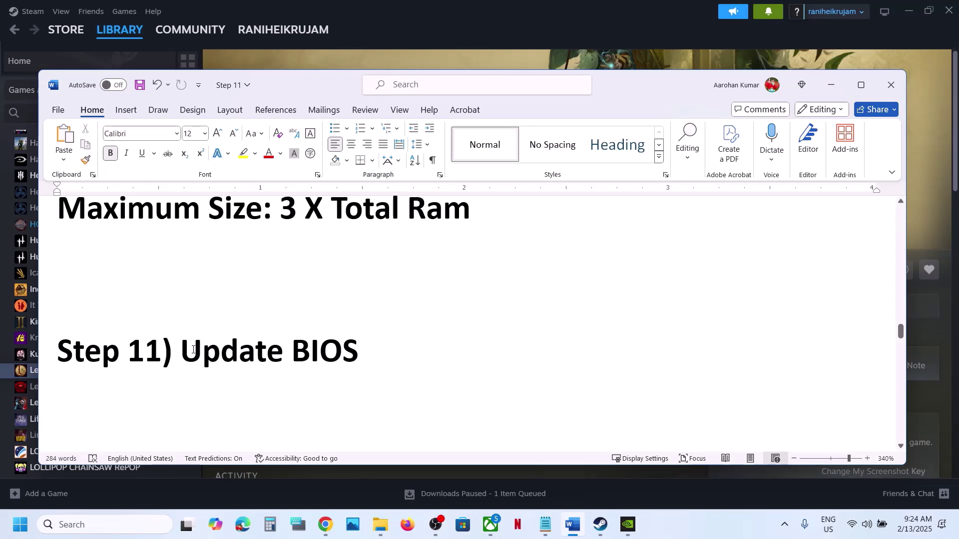
pyautogui.moveTo(194, 349); pyautogui.dragTo(407, 355)
pyautogui.click(391, 360)
# - Go to Step 12 in the Word document and highlight its instruction to run the game as an administrator
pyautogui.scroll(-2, 393, 356)
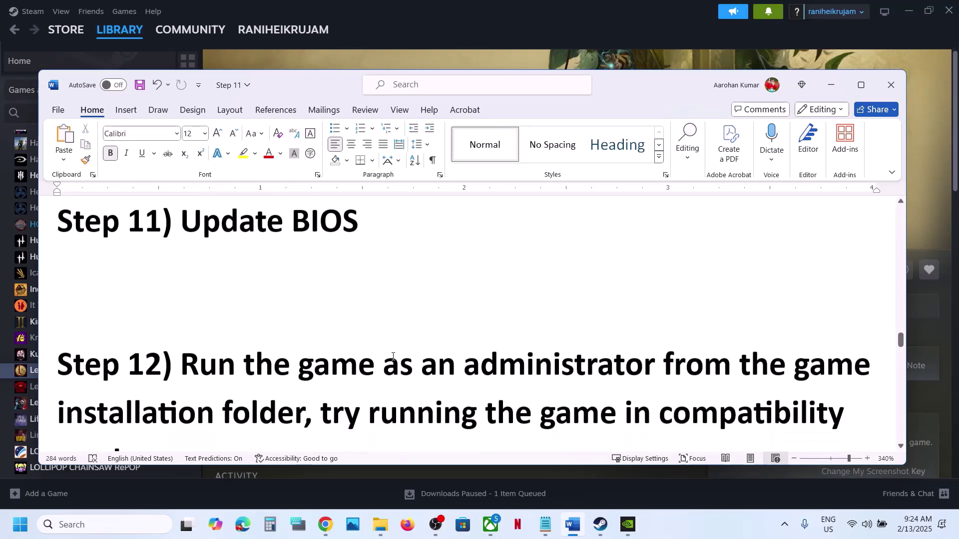
pyautogui.scroll(-2, 392, 356)
pyautogui.moveTo(185, 270); pyautogui.dragTo(295, 324)
# - Switch to Steam and open the local installation folder of Legacy: Steel & Sorcery
pyautogui.click(482, 32)
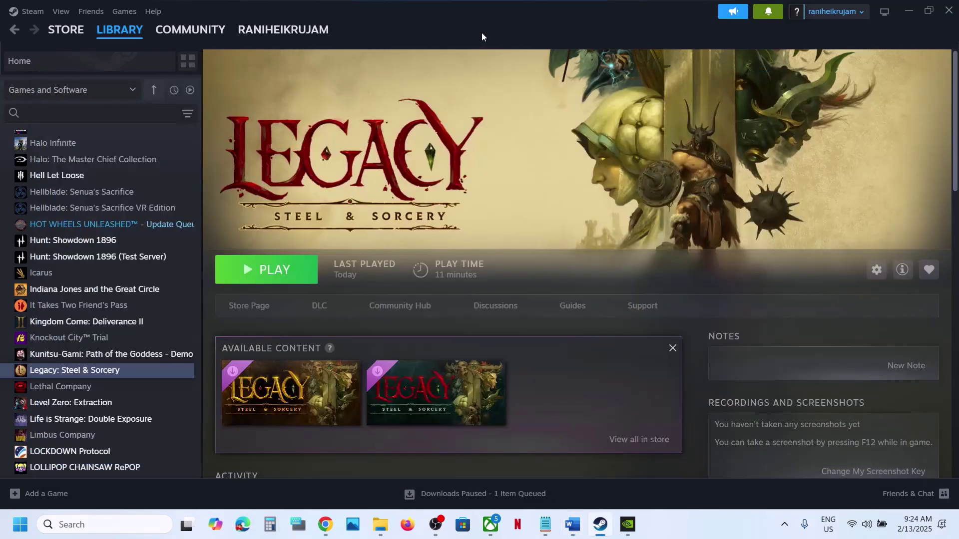
pyautogui.rightClick(79, 375)
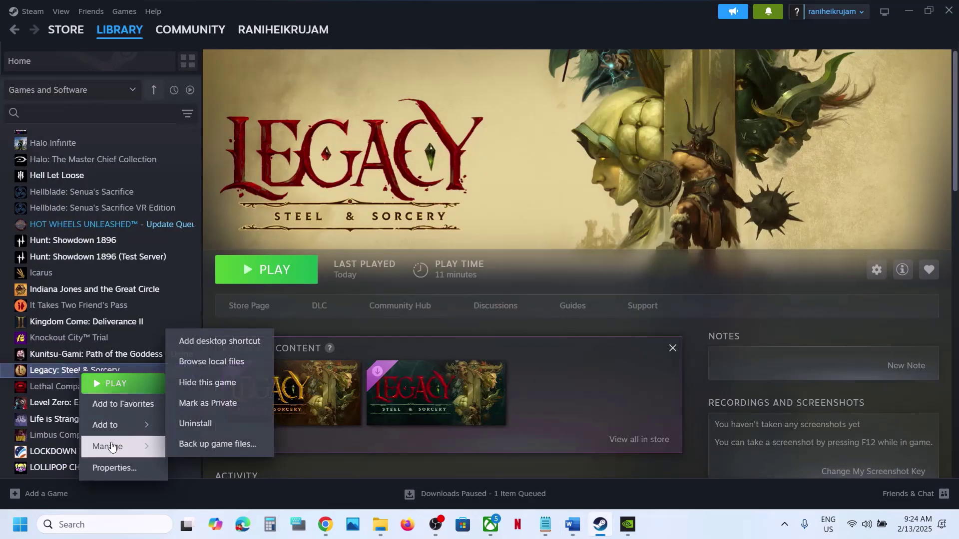
pyautogui.moveTo(155, 428)
pyautogui.moveTo(141, 446)
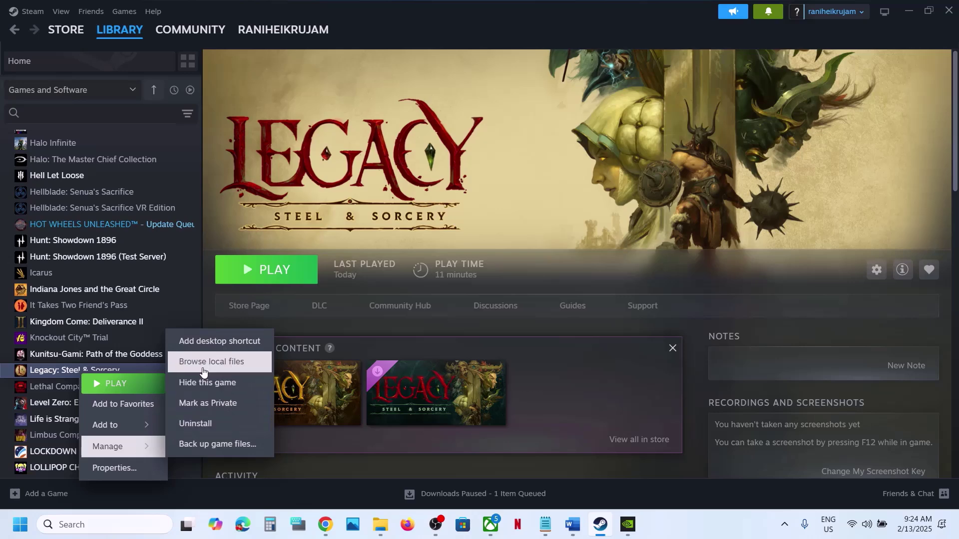
pyautogui.click(222, 365)
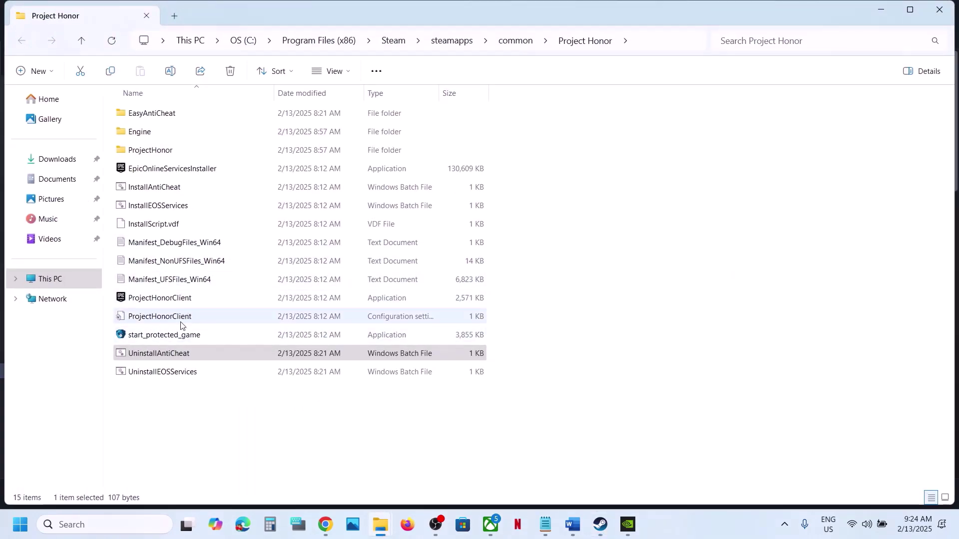
# - View the available actions for the start_protected_game application, including Run as administrator, and dismiss them
pyautogui.click(167, 336)
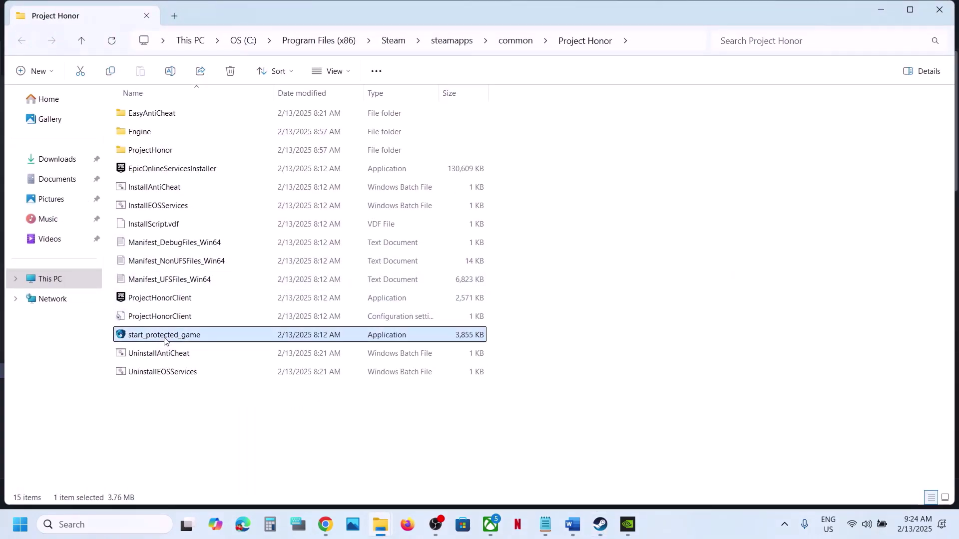
pyautogui.rightClick(193, 338)
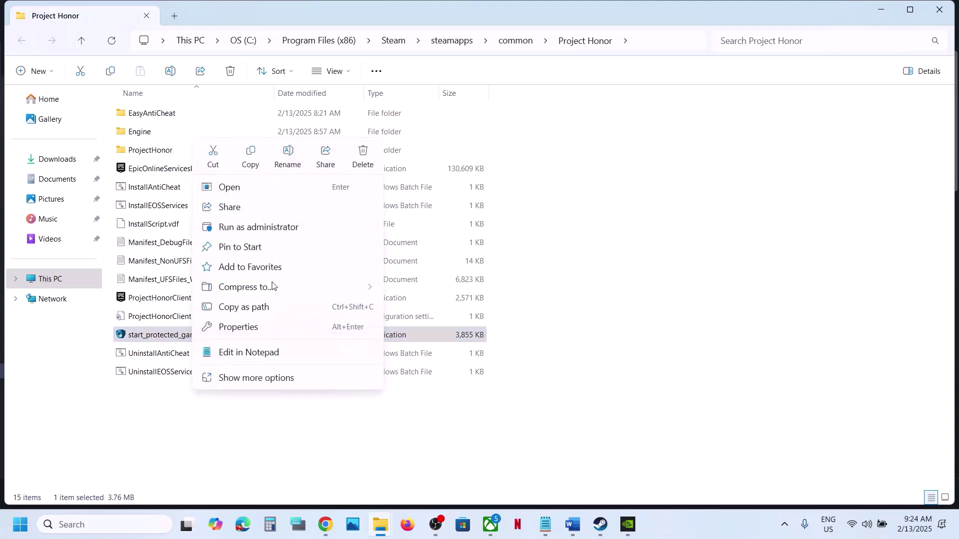
pyautogui.click(263, 441)
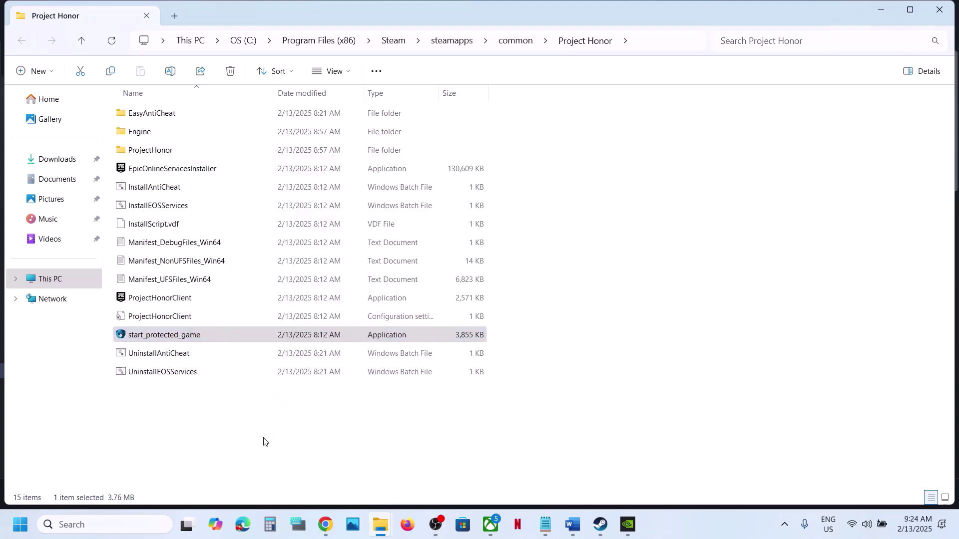
# - View the available actions for the ProjectHonorClient application, including Run as administrator, then dismiss them and clear the selection
pyautogui.click(157, 304)
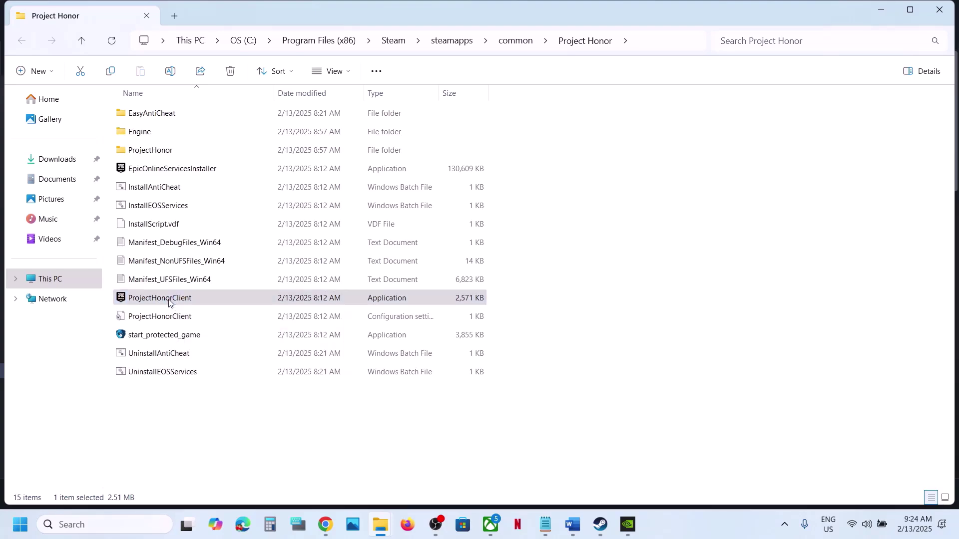
pyautogui.rightClick(169, 302)
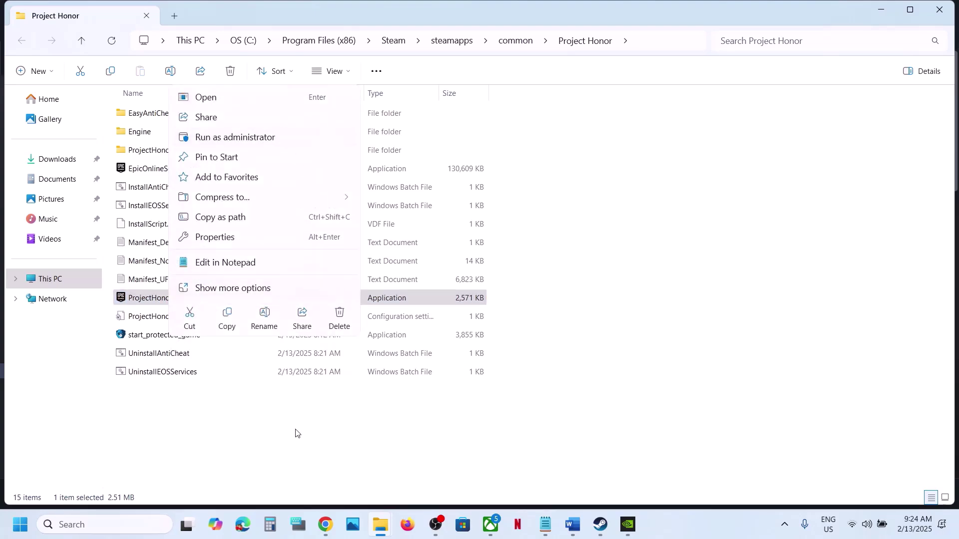
pyautogui.click(288, 459)
pyautogui.click(288, 458)
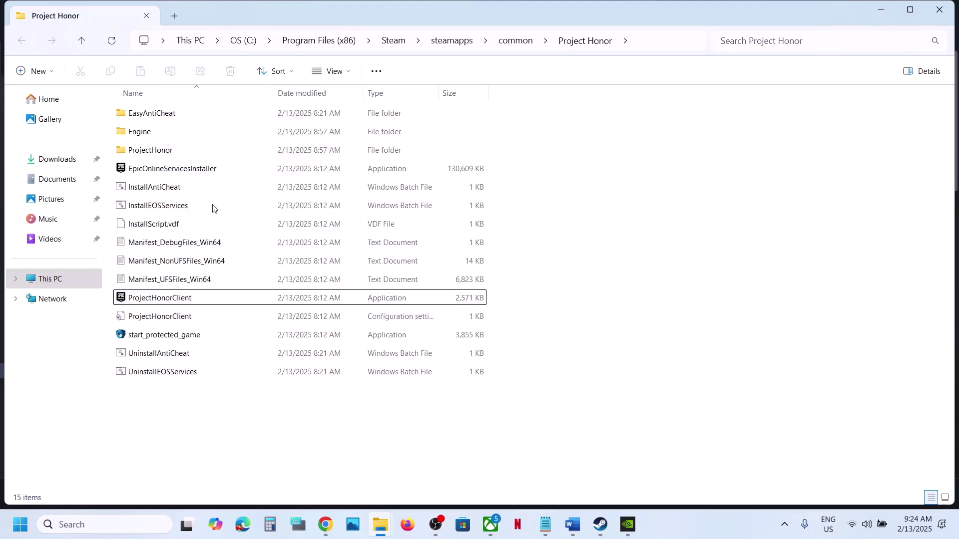
# - Open the Win64 folder inside the game's ProjectHonor\Binaries folder
pyautogui.click(155, 152)
pyautogui.doubleClick(168, 152)
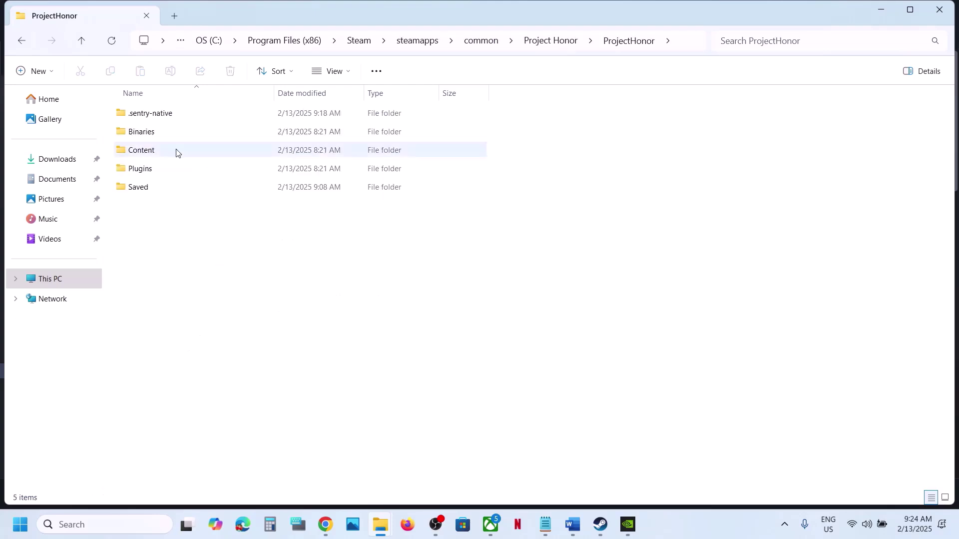
pyautogui.doubleClick(149, 135)
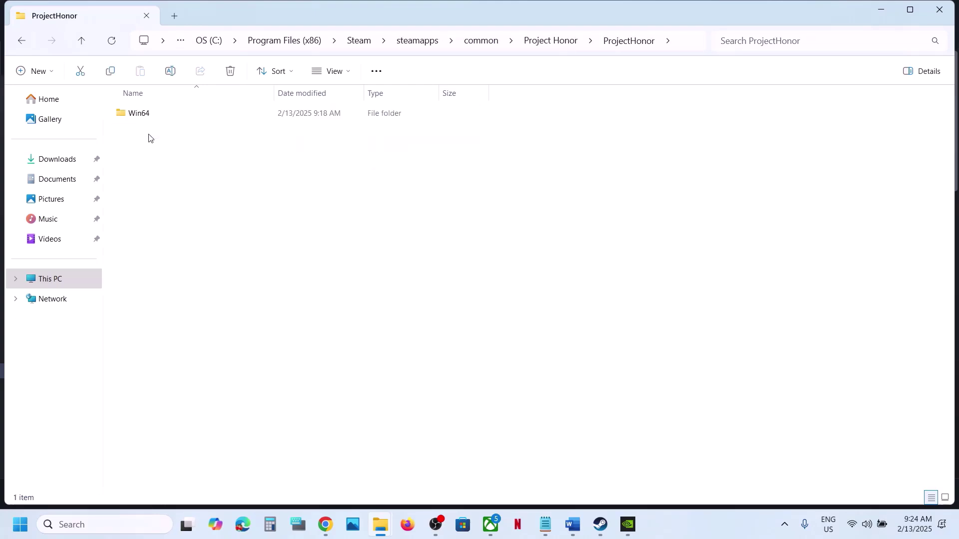
pyautogui.doubleClick(169, 115)
# - Set the ProjectHonorClient application in Win64 to run as an administrator and save its properties
pyautogui.rightClick(167, 361)
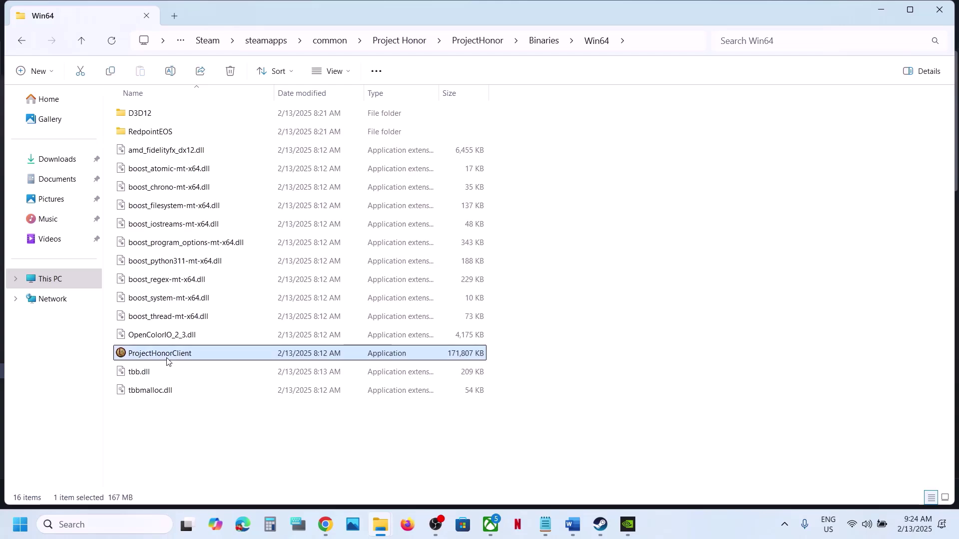
pyautogui.click(217, 297)
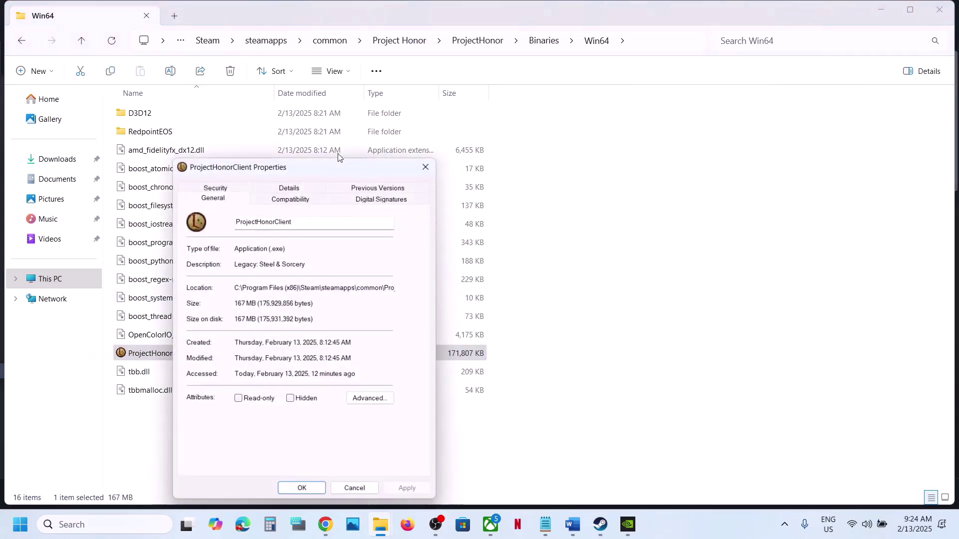
pyautogui.click(293, 200)
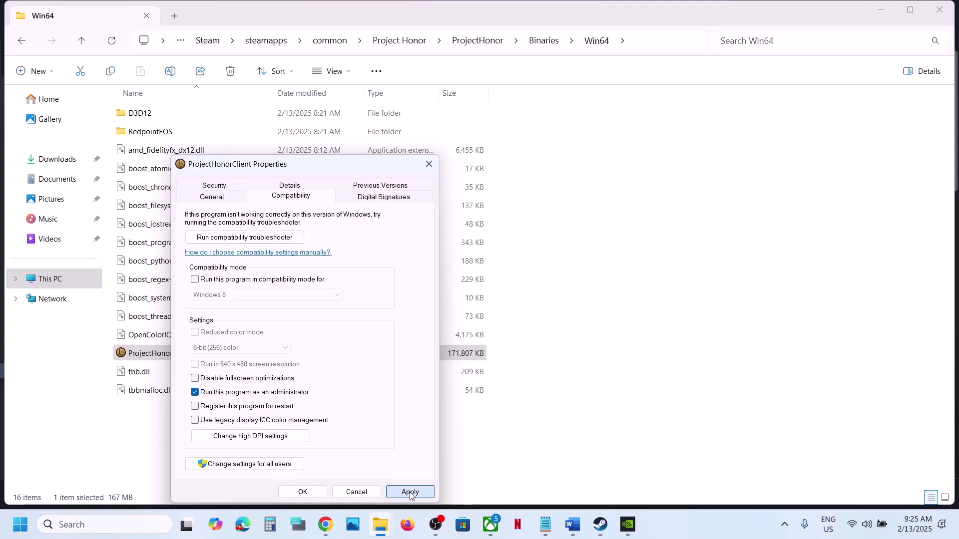
pyautogui.click(410, 492)
pyautogui.click(298, 492)
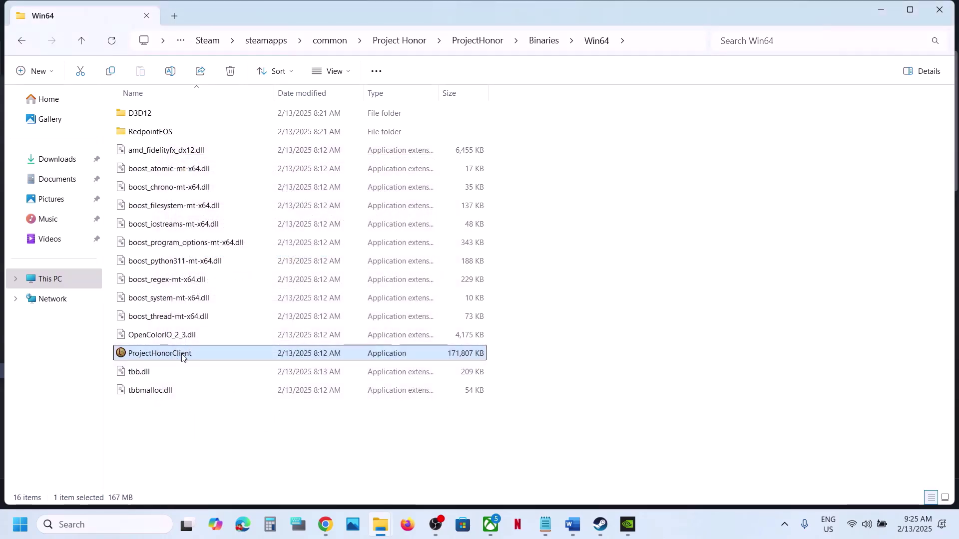
# - Enable compatibility mode for the ProjectHonorClient application and set it to Windows 7
pyautogui.rightClick(179, 359)
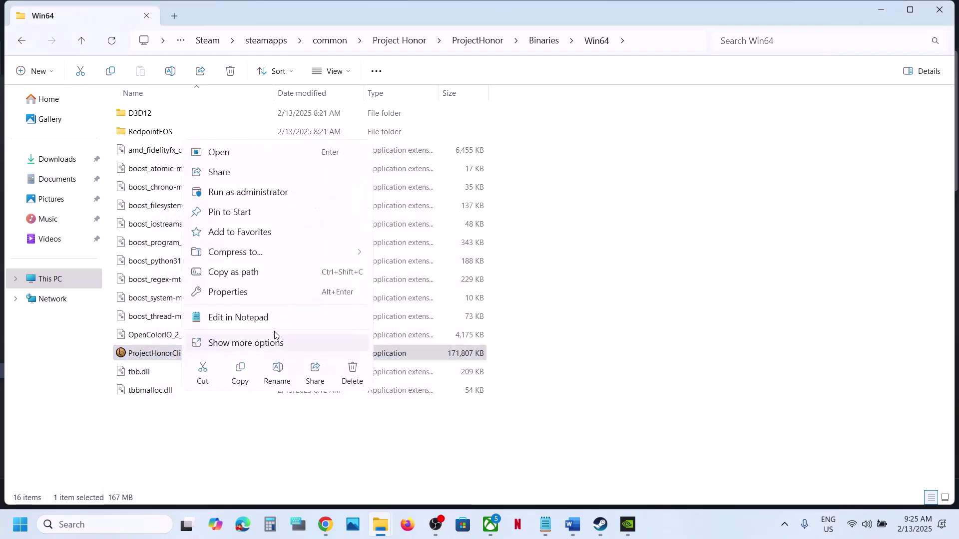
pyautogui.click(239, 294)
pyautogui.click(306, 198)
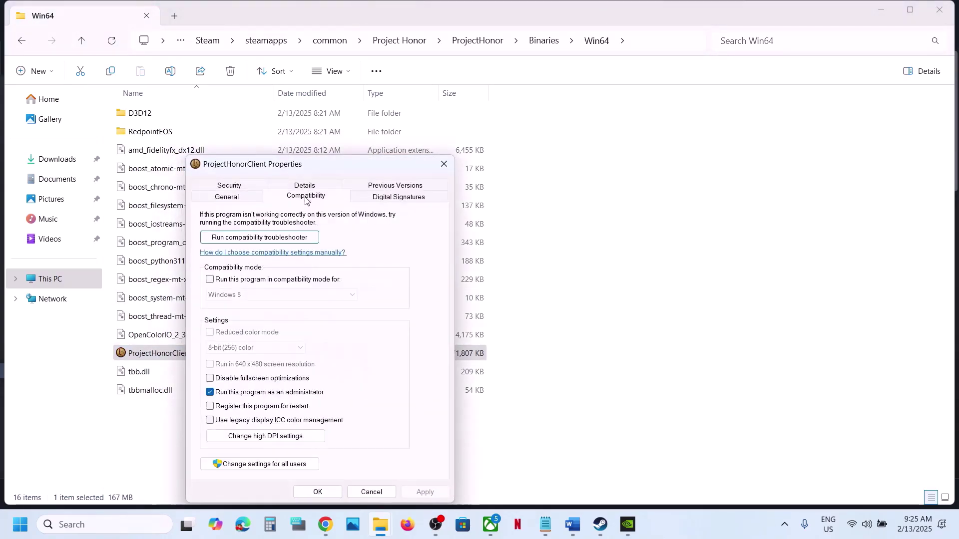
pyautogui.click(211, 279)
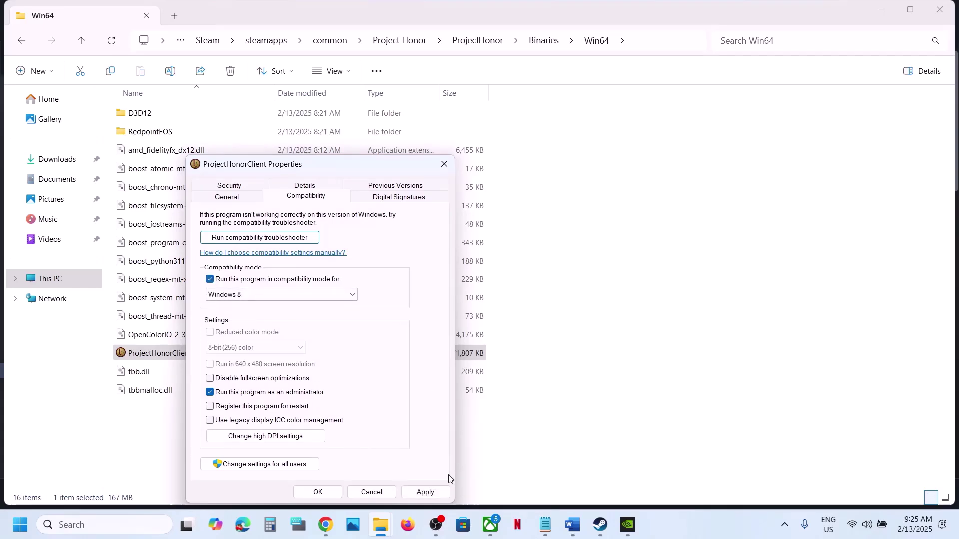
pyautogui.click(423, 490)
pyautogui.click(308, 298)
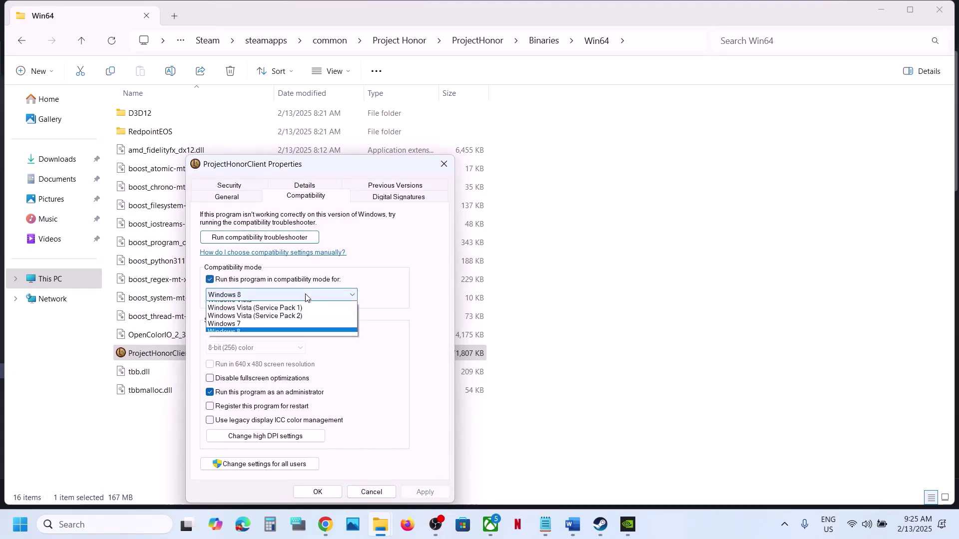
pyautogui.click(280, 337)
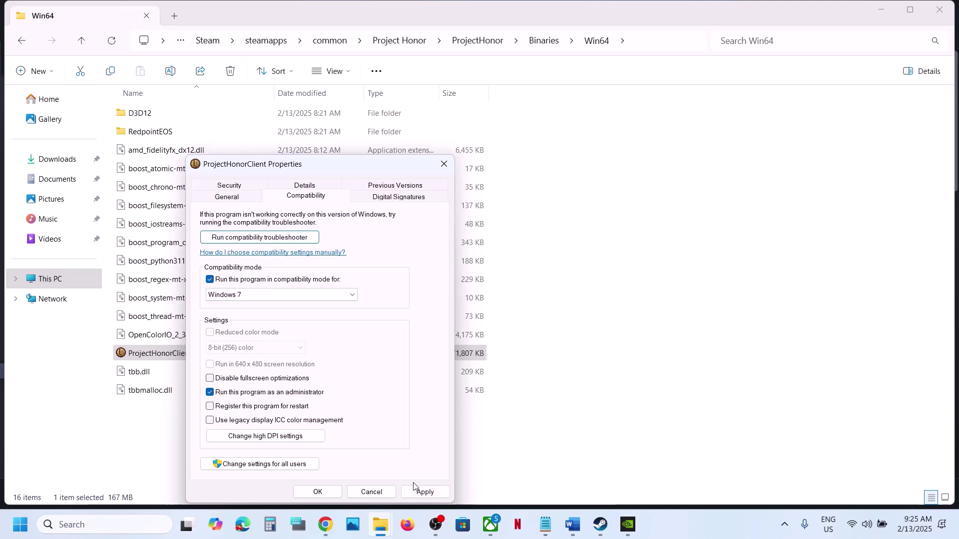
pyautogui.click(423, 492)
# - Turn on Disable fullscreen optimizations for ProjectHonorClient, apply it and close the properties
pyautogui.click(209, 378)
pyautogui.click(425, 491)
pyautogui.click(317, 492)
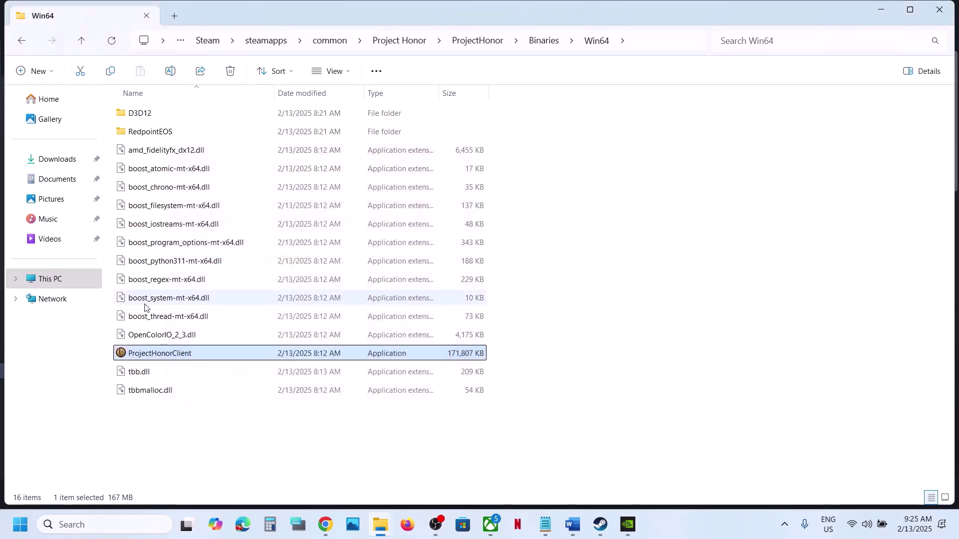
# - Clear compatibility mode, Disable fullscreen optimizations and Run this program as an administrator for ProjectHonorClient, and save its properties
pyautogui.rightClick(170, 353)
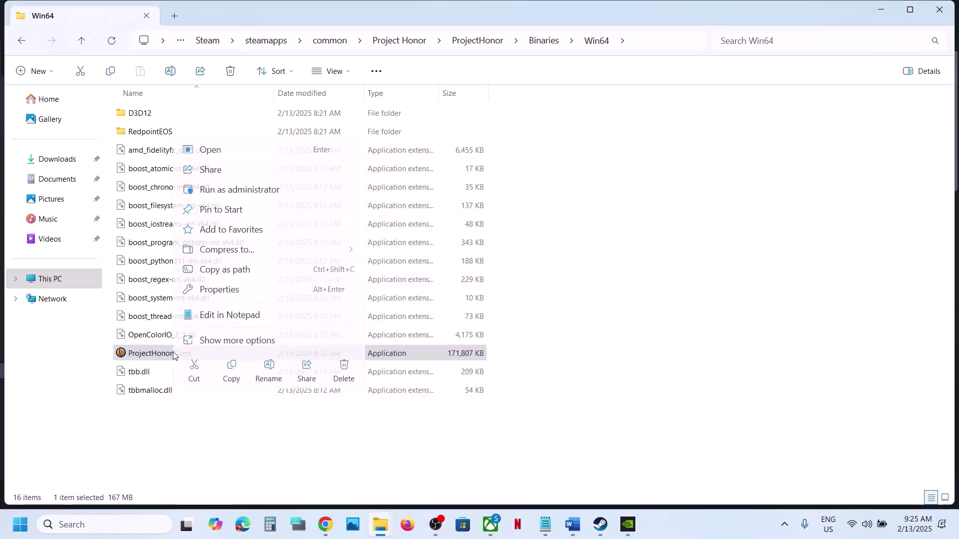
pyautogui.click(218, 290)
pyautogui.click(297, 196)
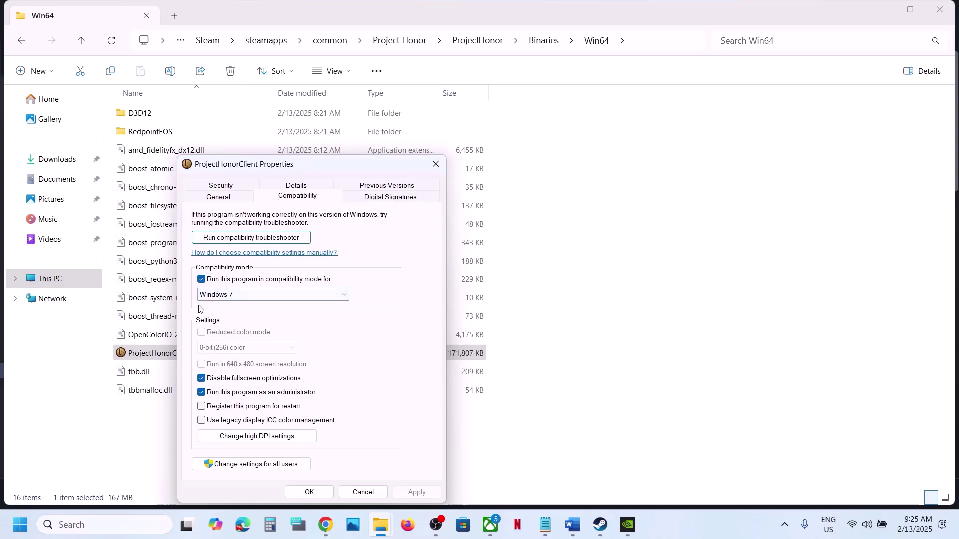
pyautogui.click(201, 280)
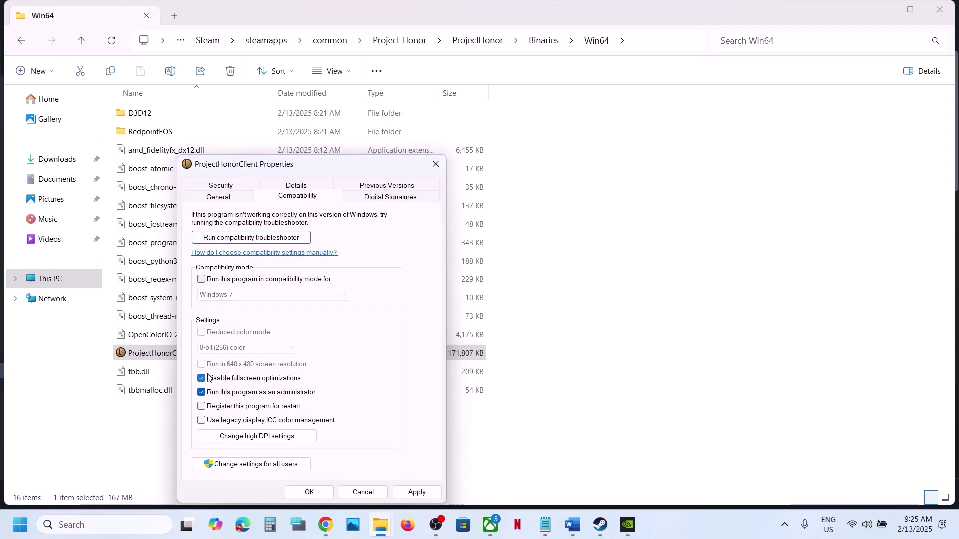
pyautogui.click(208, 378)
pyautogui.click(201, 393)
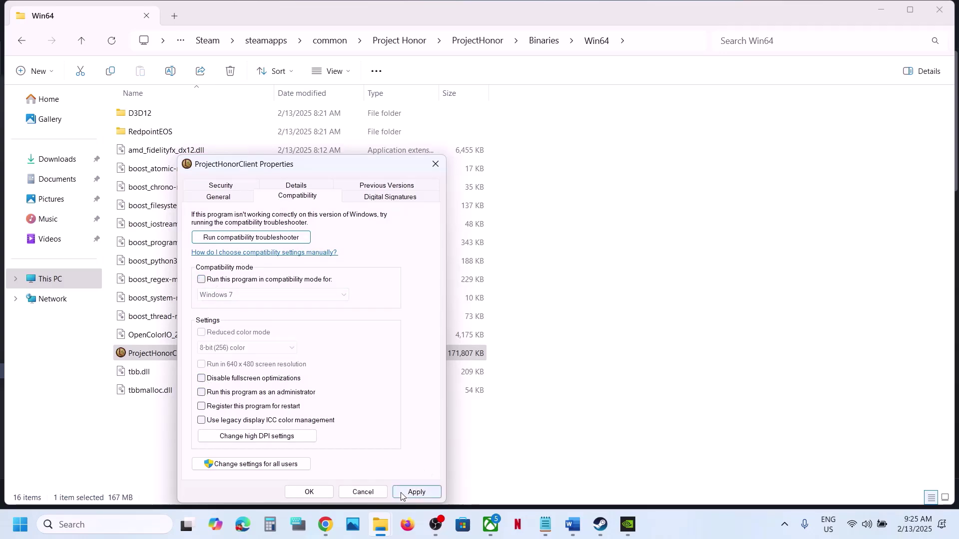
pyautogui.click(417, 491)
pyautogui.click(309, 492)
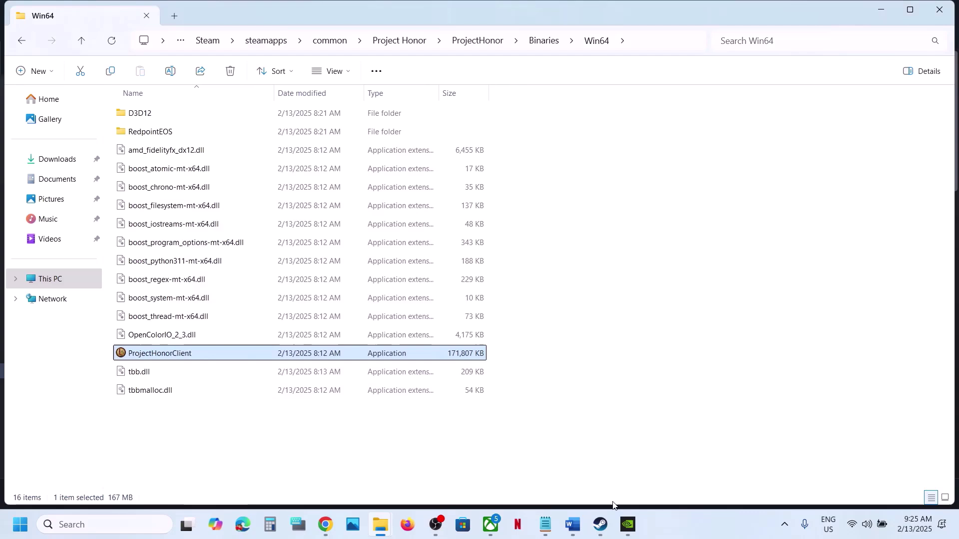
# - Switch to Word, go to Step 13 and highlight its instruction to verify the game files
pyautogui.click(573, 524)
pyautogui.scroll(-2, 419, 309)
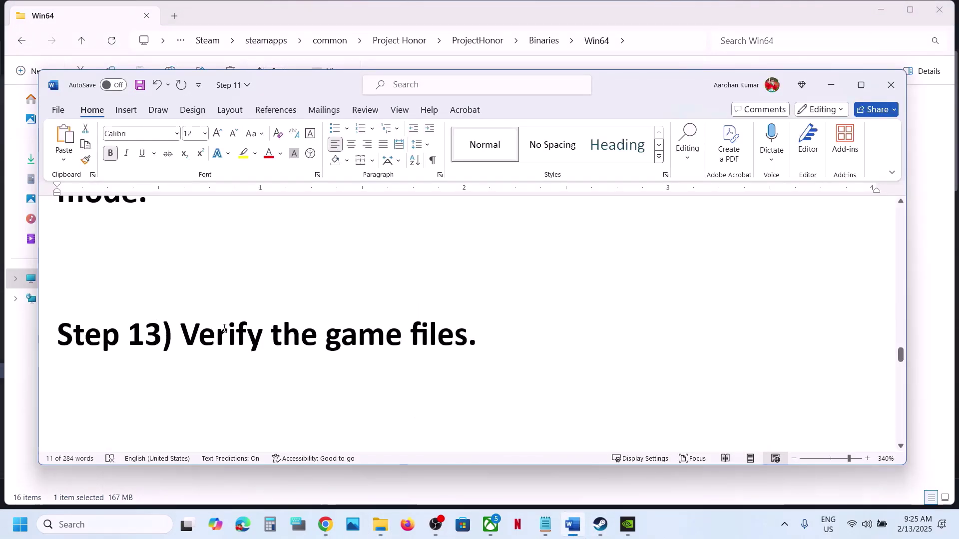
pyautogui.moveTo(182, 334); pyautogui.dragTo(468, 335)
# - Switch to Steam, view the file integrity verification option in the Installed Files properties of Legacy: Steel & Sorcery, and close them
pyautogui.click(600, 525)
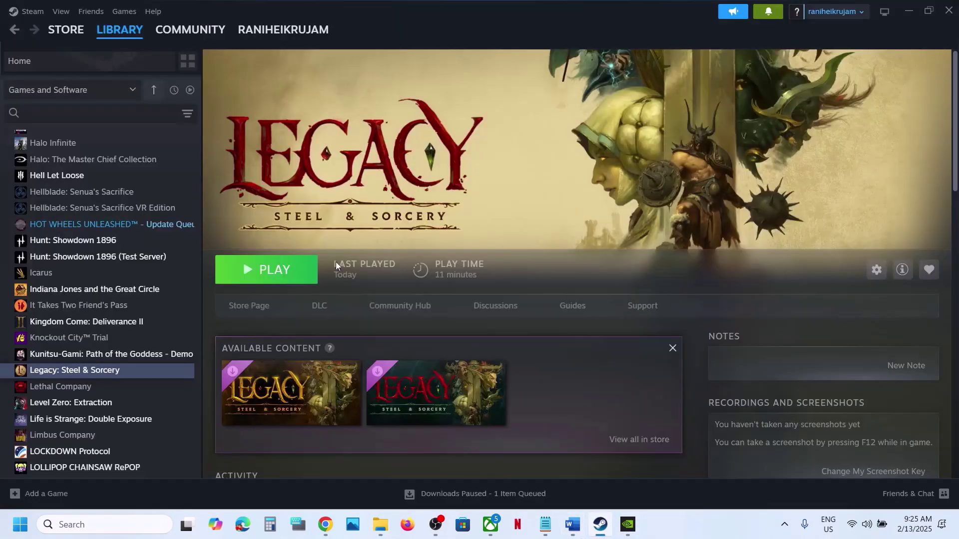
pyautogui.rightClick(139, 370)
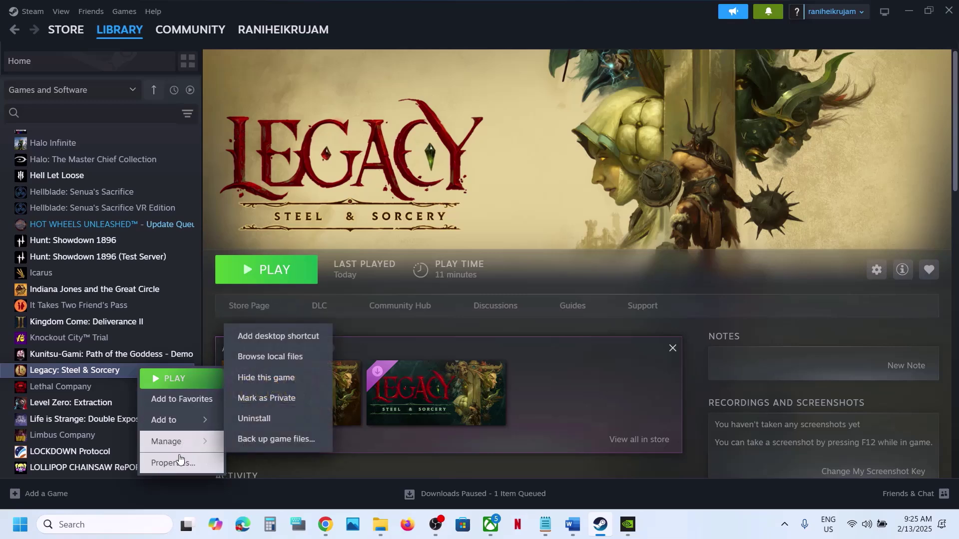
pyautogui.click(177, 460)
pyautogui.click(260, 192)
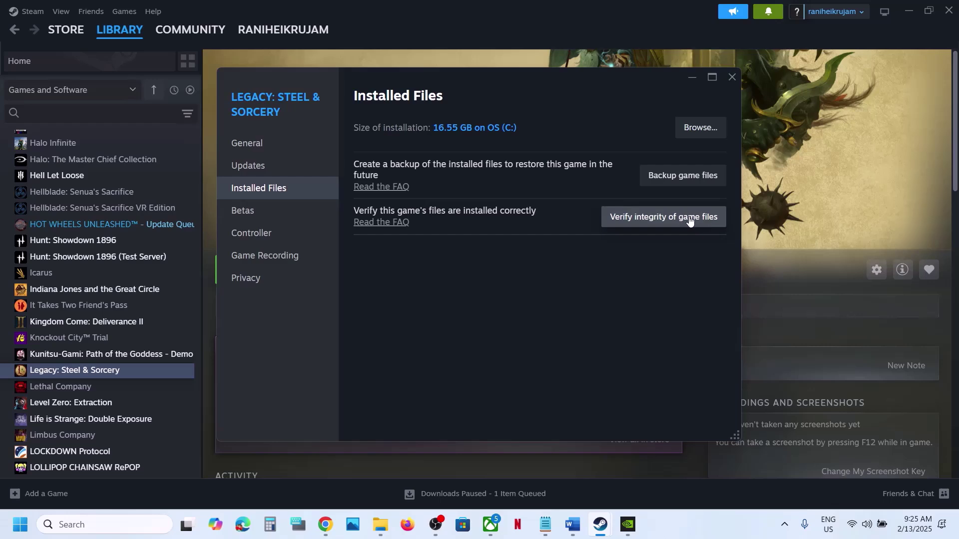
pyautogui.click(732, 77)
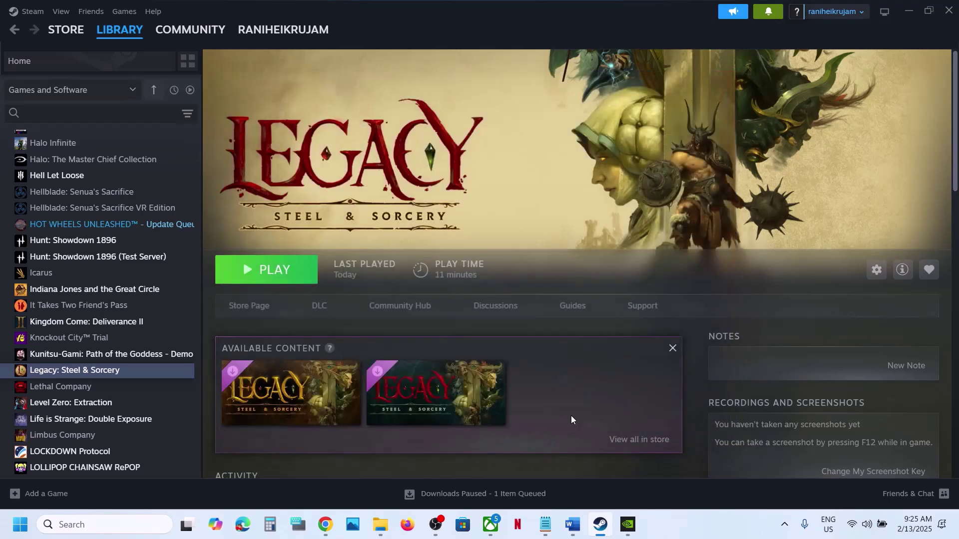
# - Switch to Word, go to Step 14 and highlight its instruction on allowing the game exe, including the words Windows Security
pyautogui.click(572, 525)
pyautogui.scroll(-3, 486, 344)
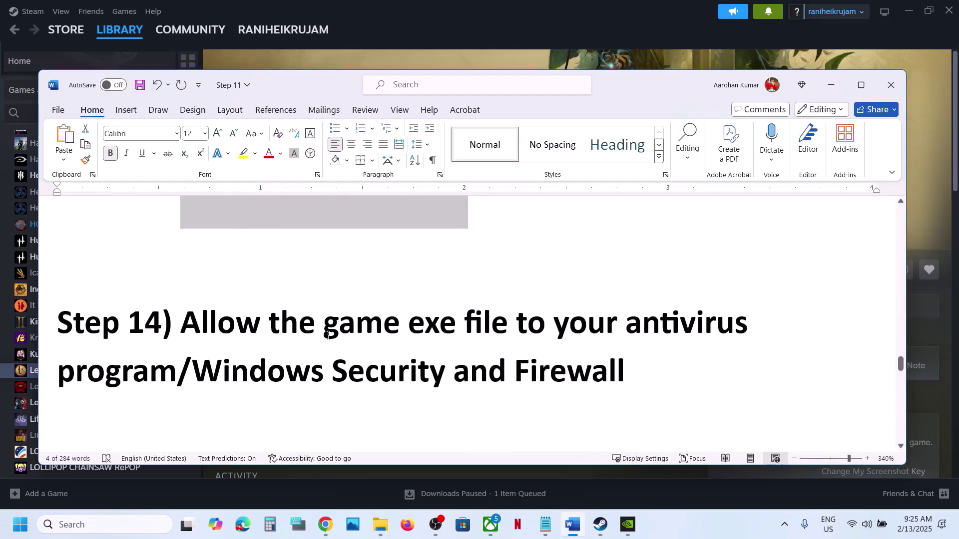
pyautogui.moveTo(185, 322)
pyautogui.mouseDown()
pyautogui.moveTo(259, 325)
pyautogui.moveTo(175, 374)
pyautogui.moveTo(185, 374)
pyautogui.moveTo(182, 322)
pyautogui.moveTo(191, 320)
pyautogui.mouseUp()
pyautogui.click(185, 375)
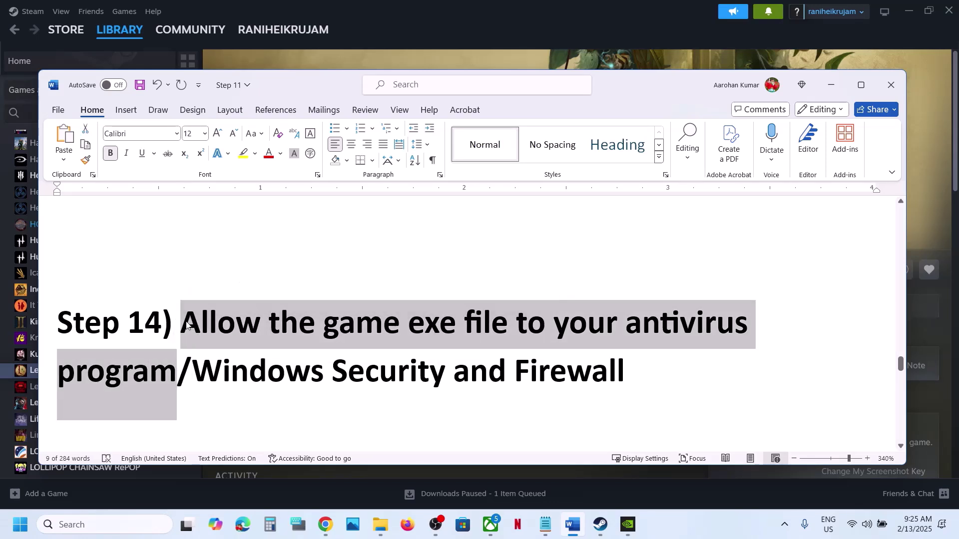
pyautogui.click(186, 324)
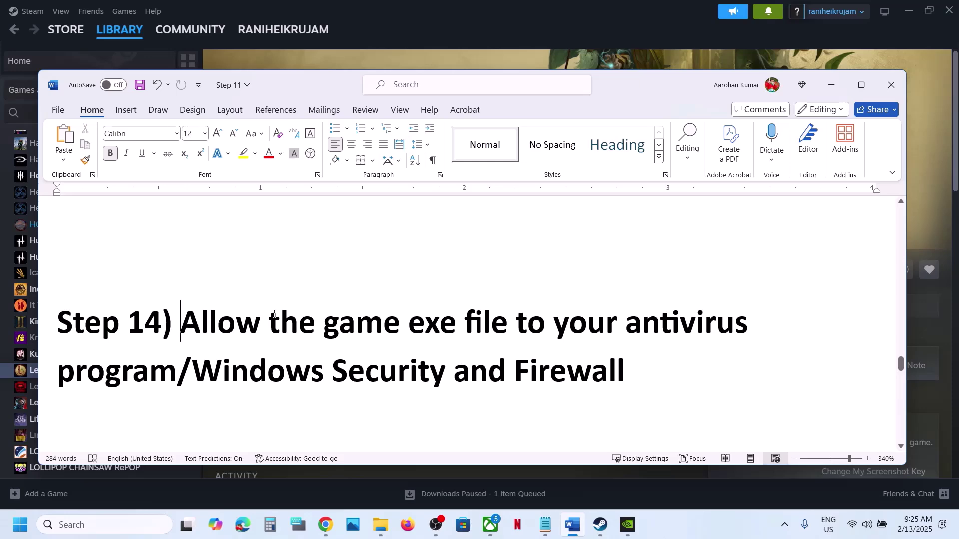
pyautogui.moveTo(200, 372); pyautogui.dragTo(392, 377)
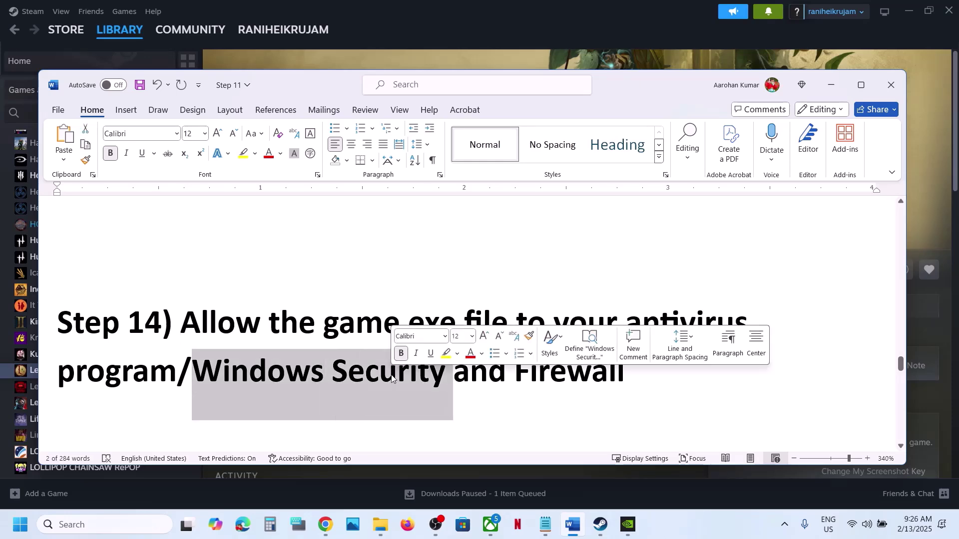
# - Switch to Windows Settings and open Virus & threat protection in Windows Security
pyautogui.press('super+i')
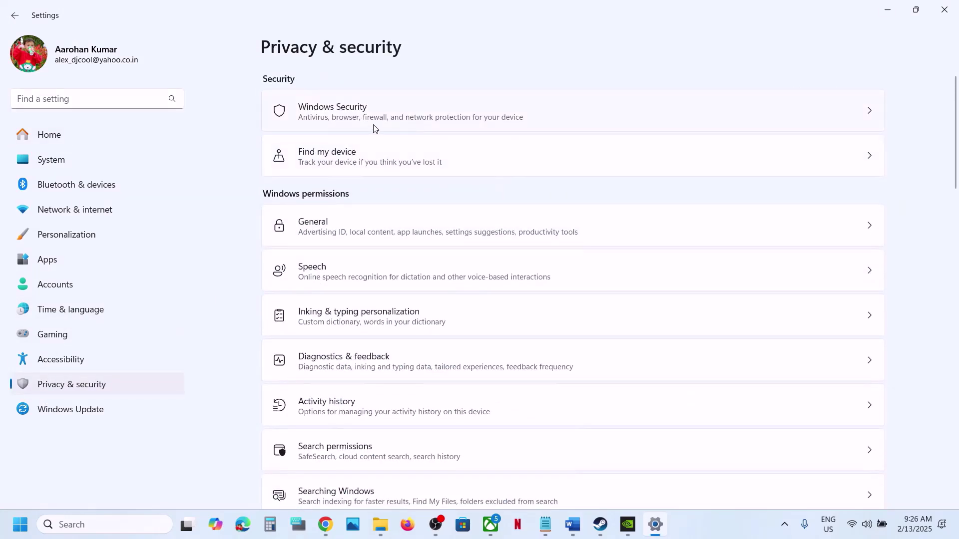
pyautogui.click(373, 128)
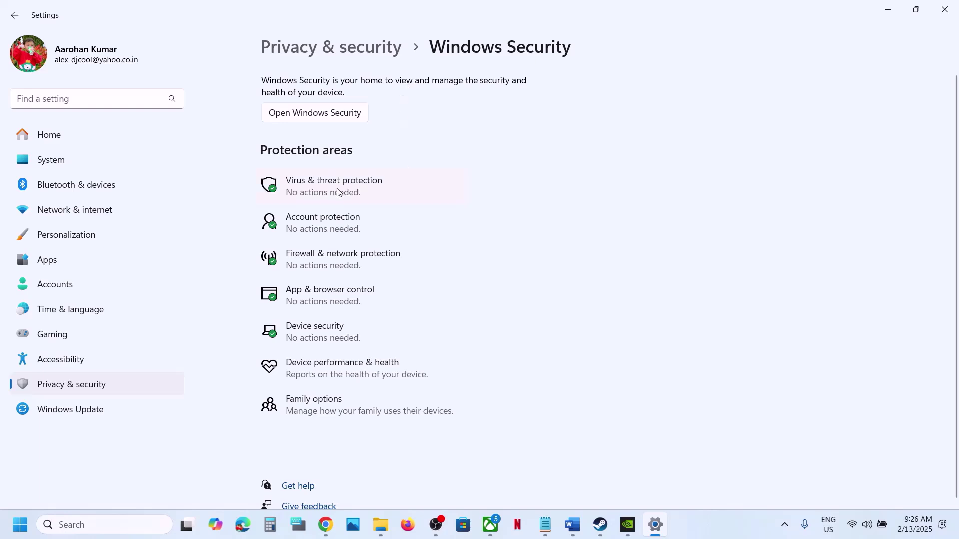
pyautogui.click(331, 191)
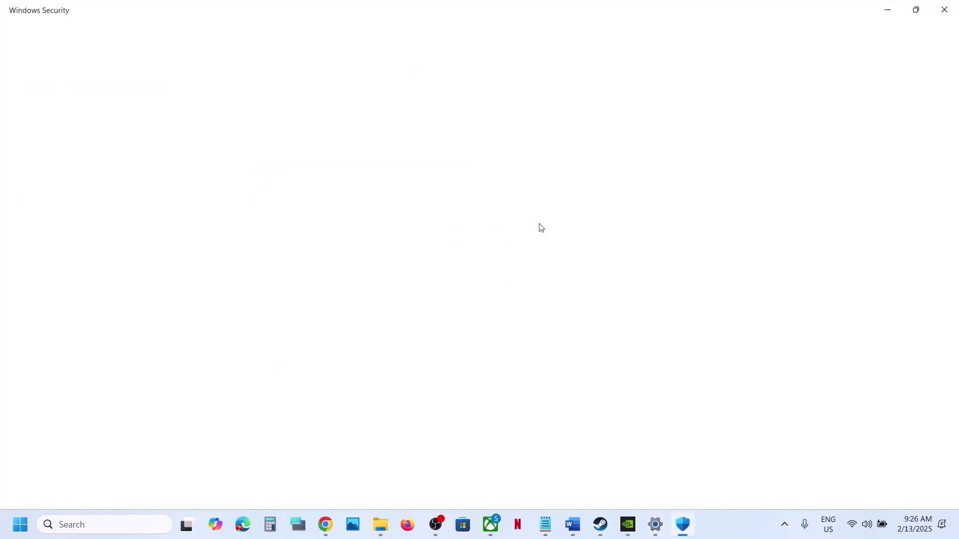
# - Open the list of apps allowed through Controlled folder access under Ransomware protection, approving the permission request
pyautogui.scroll(-3, 360, 332)
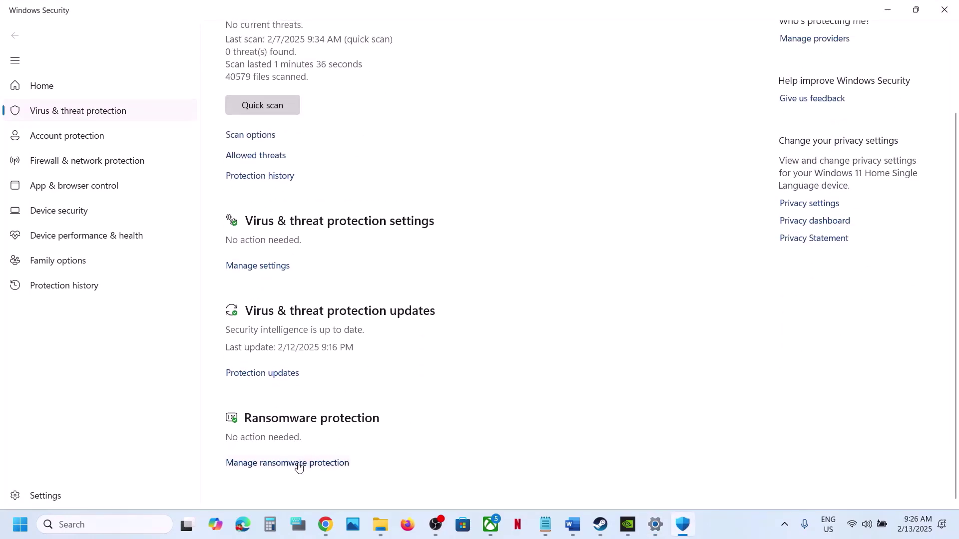
pyautogui.click(299, 465)
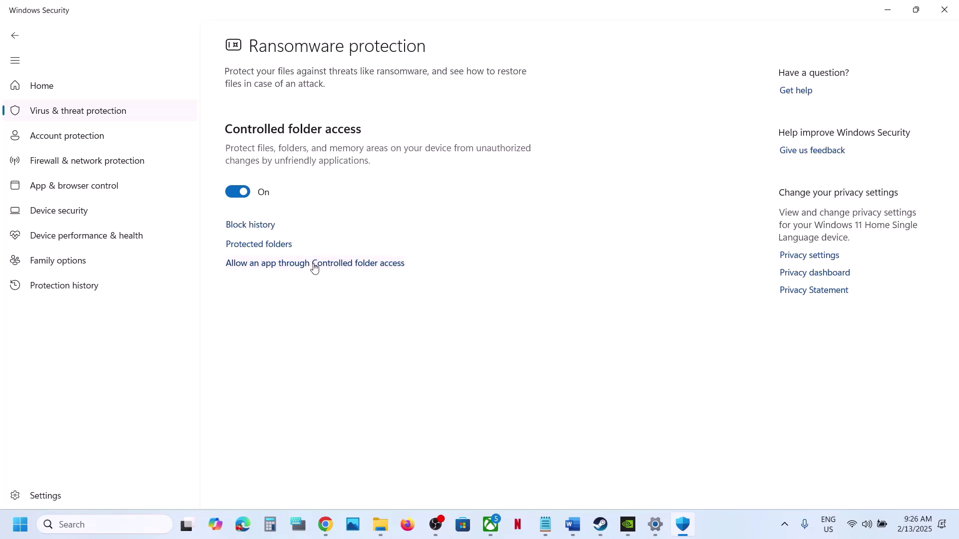
pyautogui.click(325, 263)
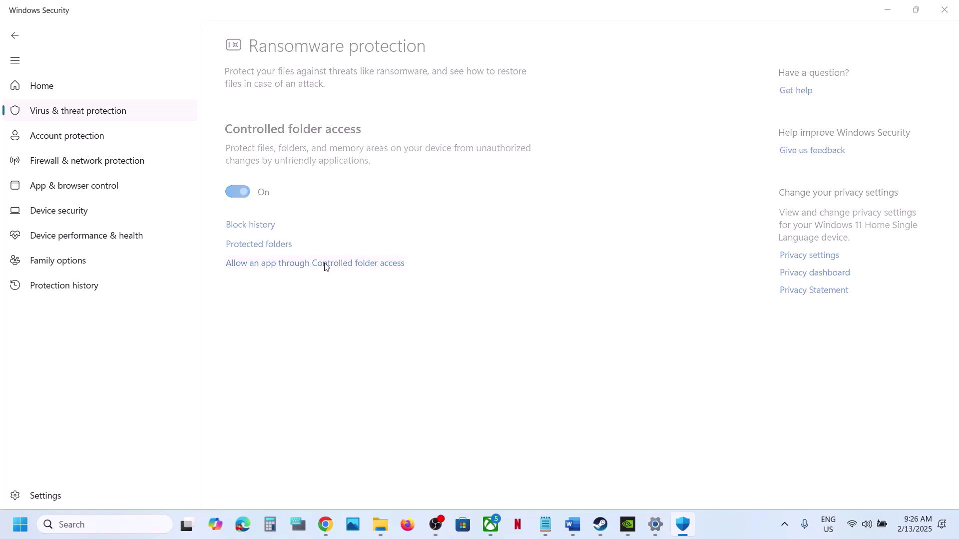
pyautogui.click(442, 363)
# - Start adding an allowed app by browsing all apps and go to C:\Program Files (x86)\Steam
pyautogui.scroll(-3, 381, 185)
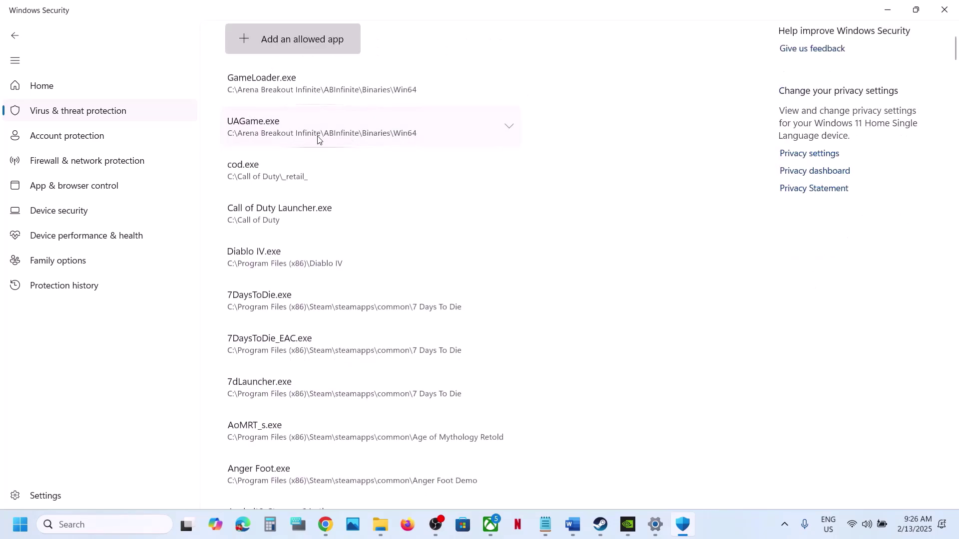
pyautogui.click(279, 40)
pyautogui.click(308, 90)
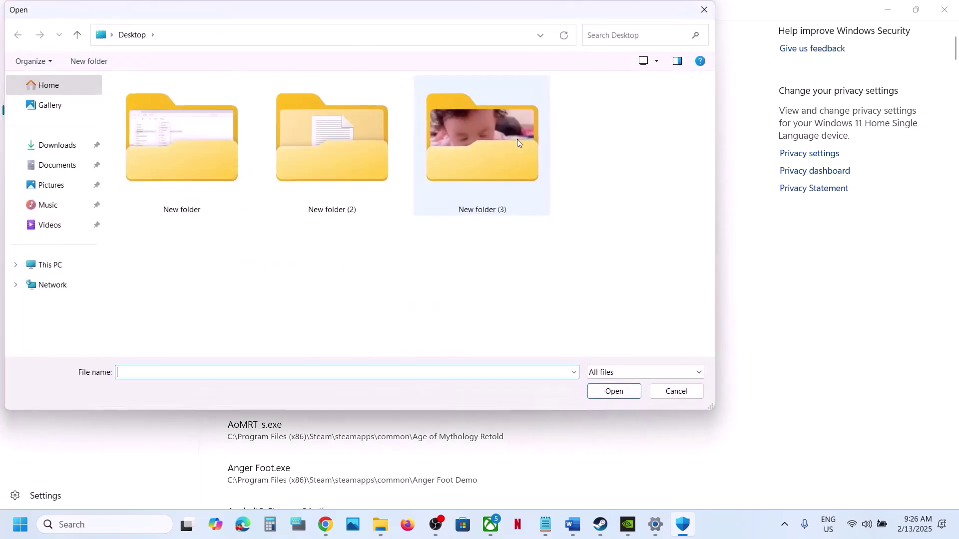
pyautogui.click(63, 274)
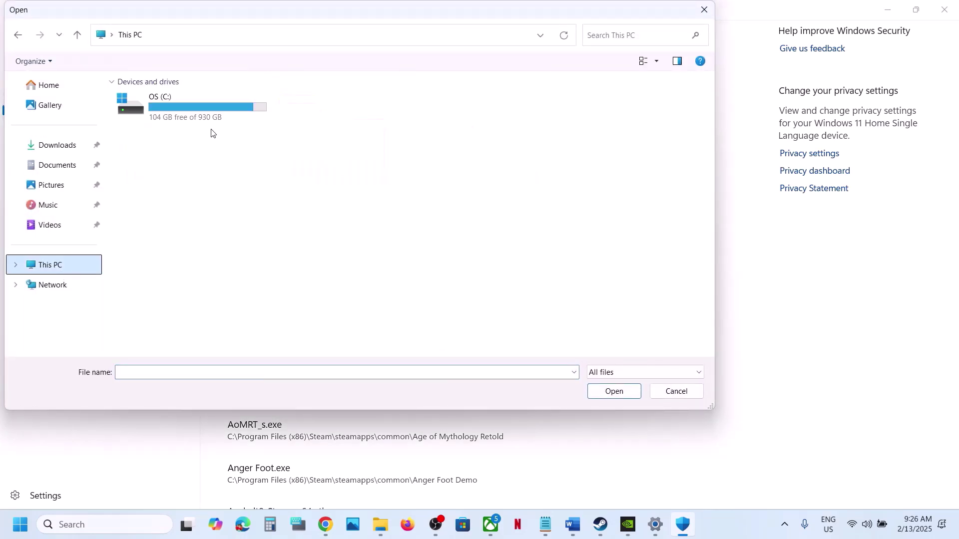
pyautogui.doubleClick(172, 119)
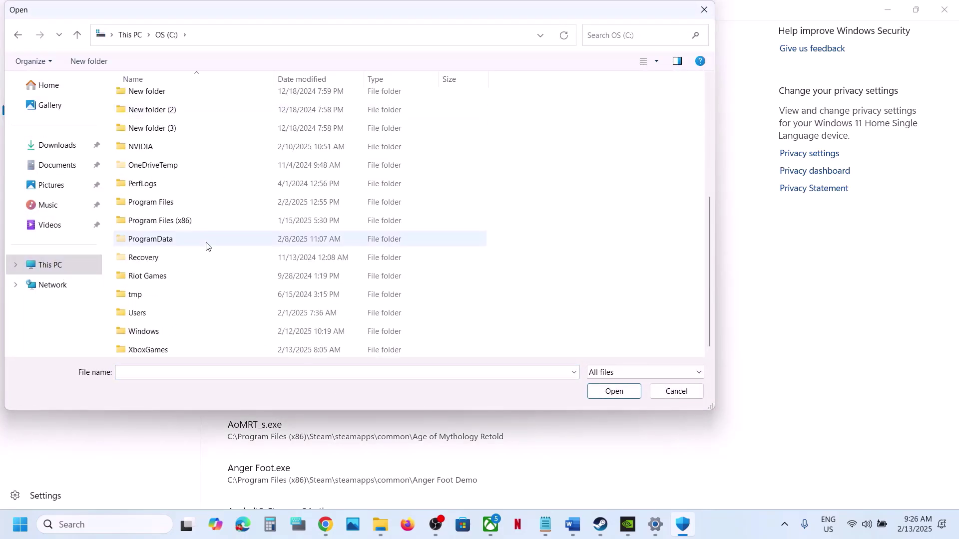
pyautogui.doubleClick(175, 220)
pyautogui.scroll(-10, 176, 224)
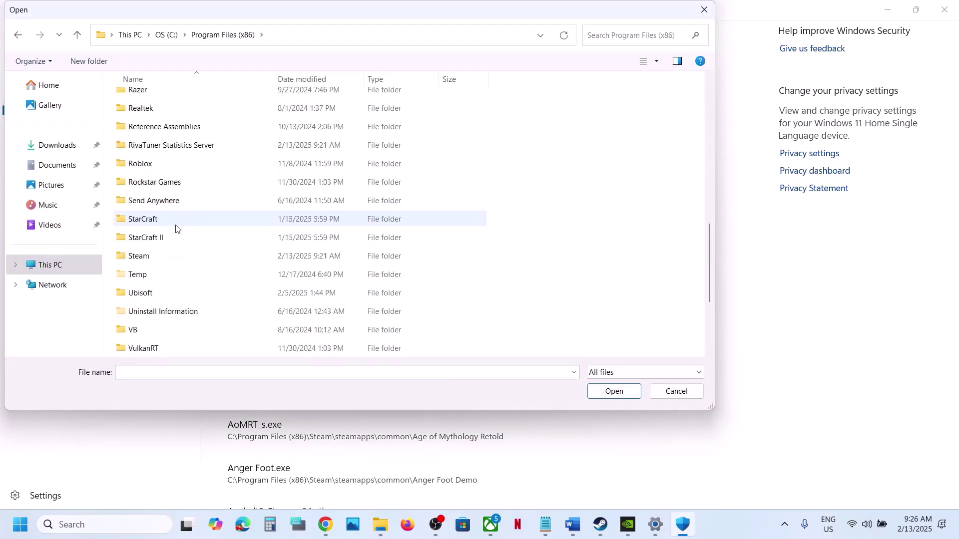
pyautogui.doubleClick(150, 256)
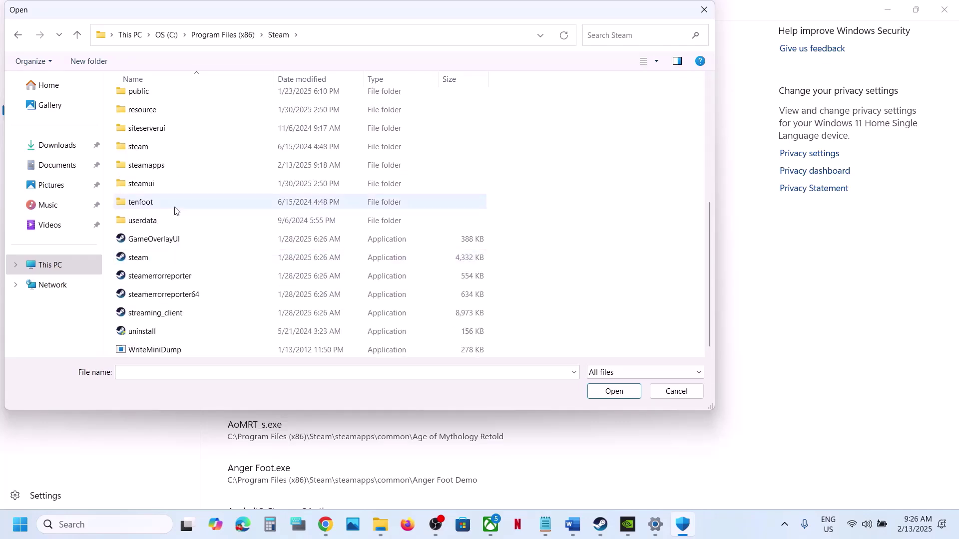
# - Allow ProjectHonorClient from the steamapps\common\Project Honor folder through Controlled folder access
pyautogui.doubleClick(150, 166)
pyautogui.doubleClick(152, 99)
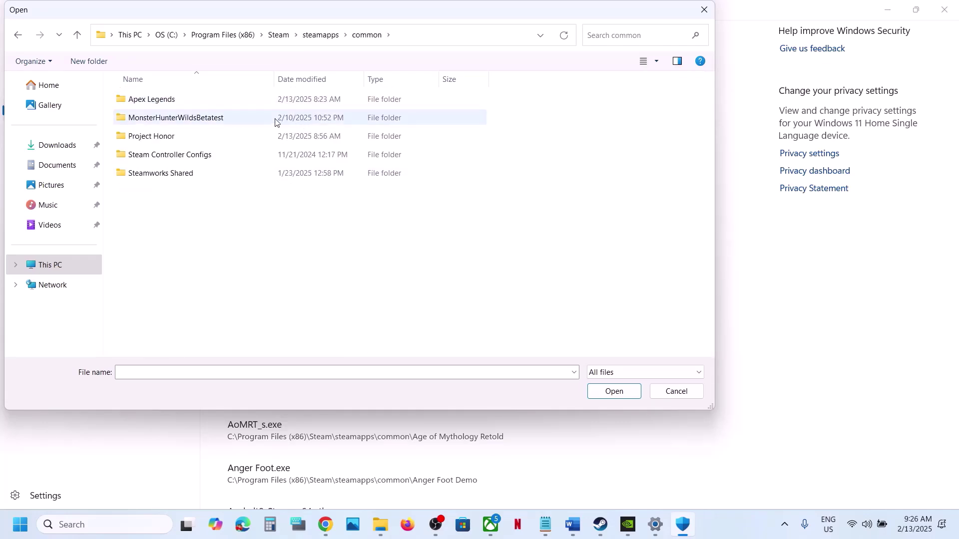
pyautogui.doubleClick(167, 139)
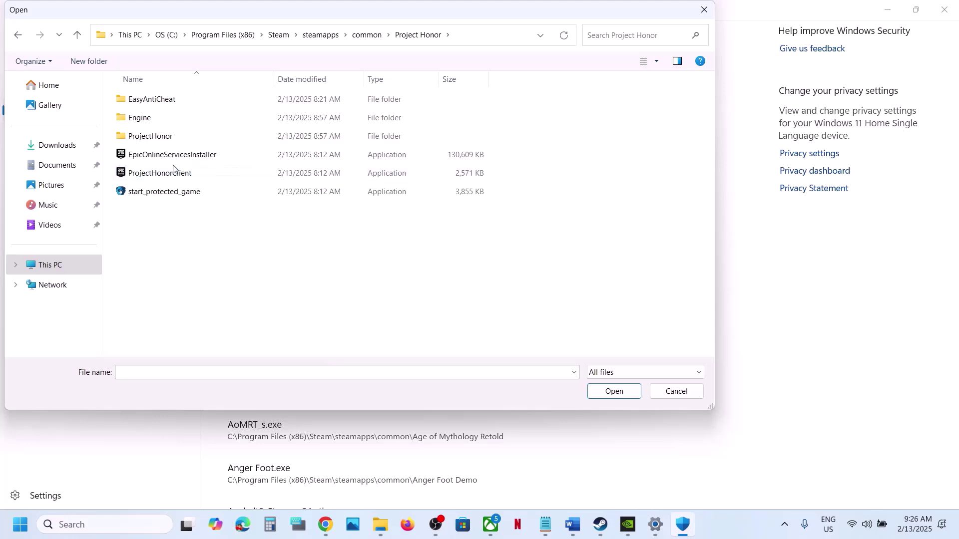
pyautogui.click(160, 178)
pyautogui.click(614, 391)
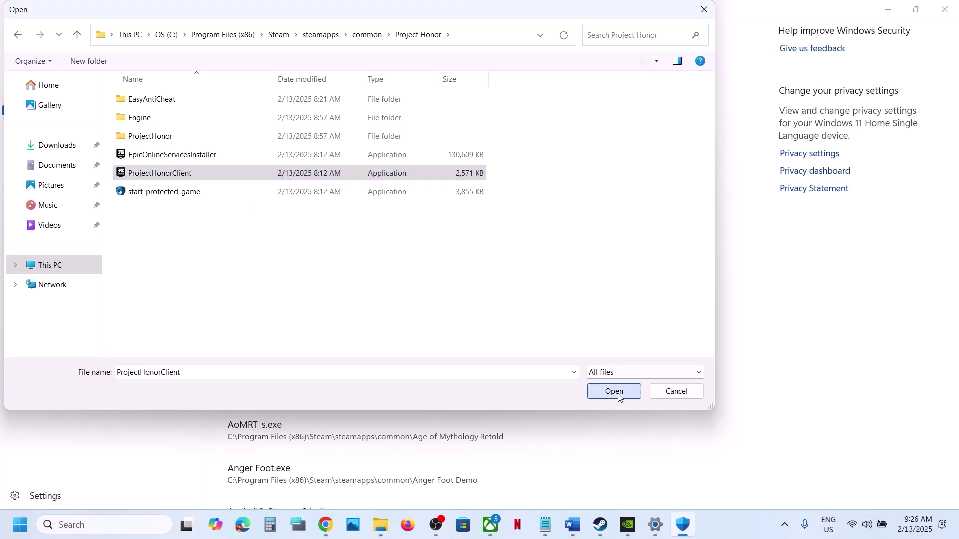
# - Add start_protected_game from the Project Honor folder to the apps allowed through Controlled folder access
pyautogui.click(264, 52)
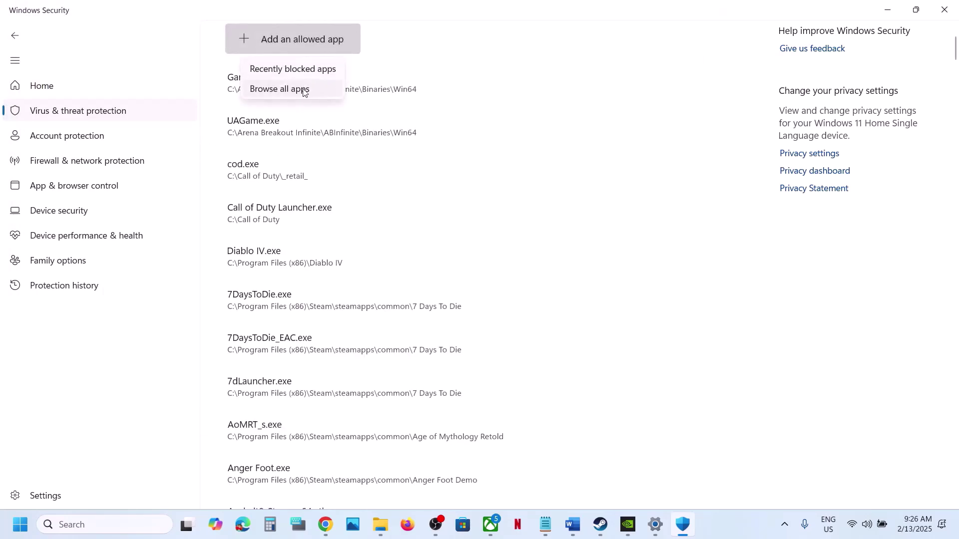
pyautogui.click(279, 81)
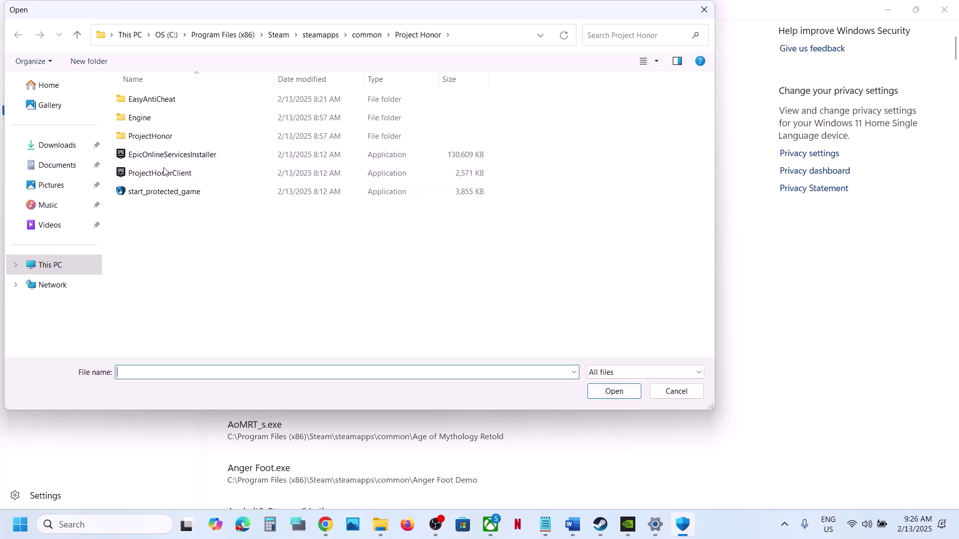
pyautogui.click(163, 193)
pyautogui.click(608, 392)
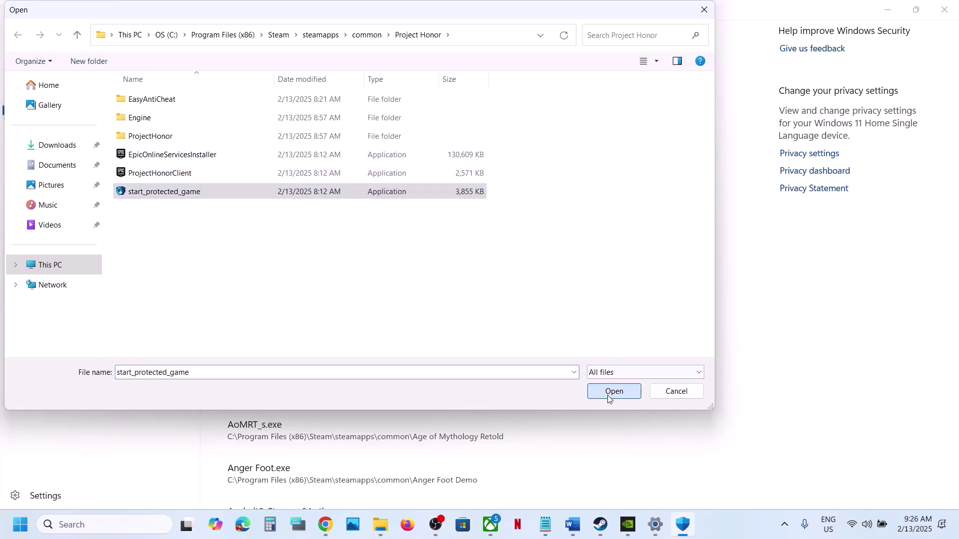
# - Add EpicOnlineServicesInstaller from the Project Honor folder to the apps allowed through Controlled folder access
pyautogui.click(304, 47)
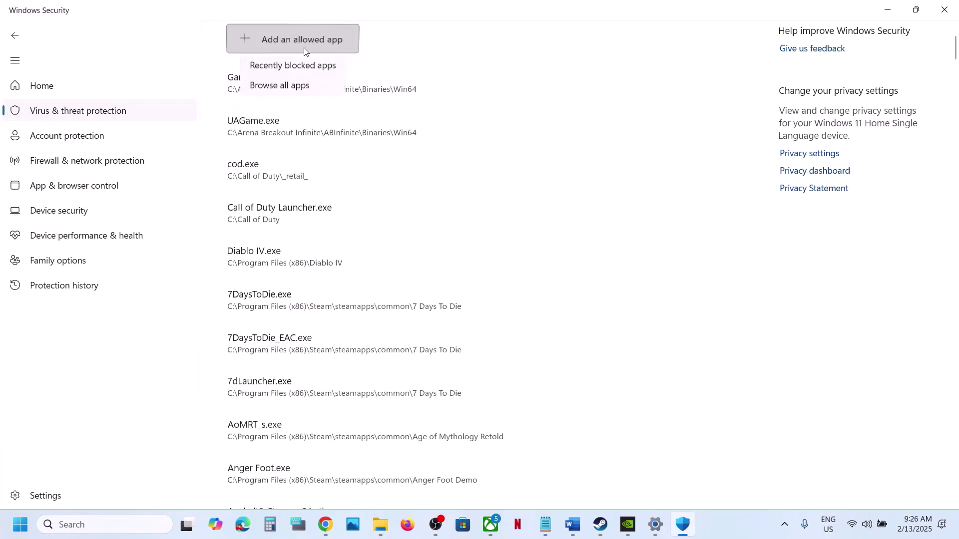
pyautogui.click(302, 85)
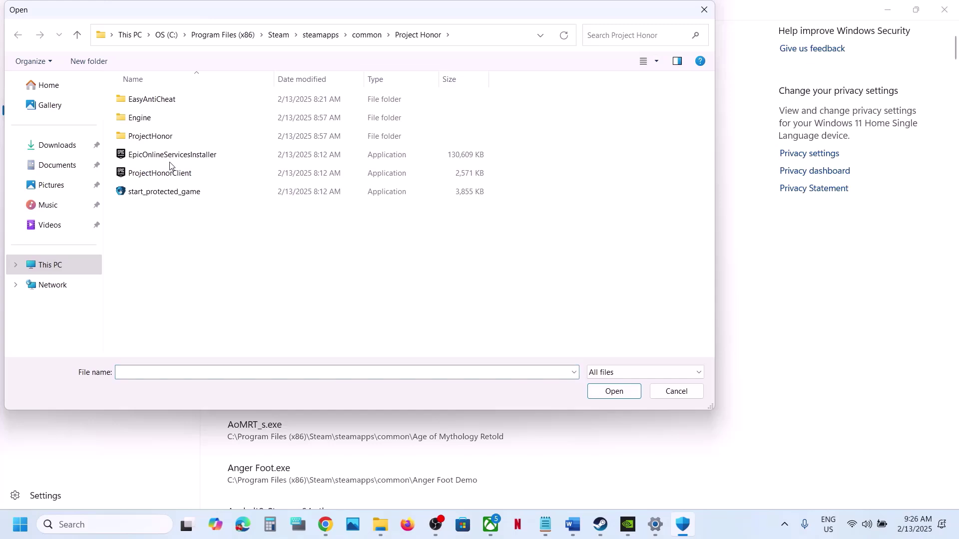
pyautogui.click(165, 158)
pyautogui.click(600, 394)
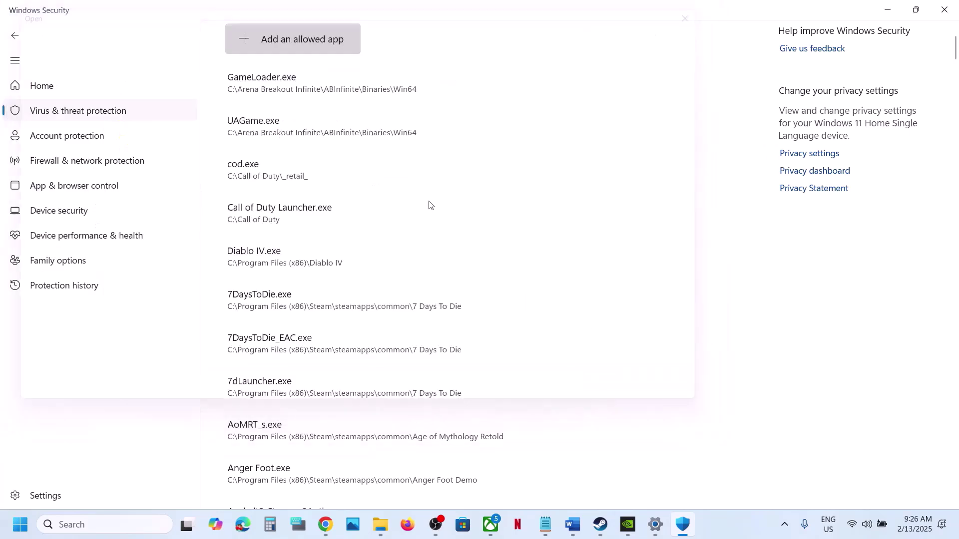
# - Allow the ProjectHonorClient application in ProjectHonor\Binaries\Win64 through Controlled folder access
pyautogui.click(284, 47)
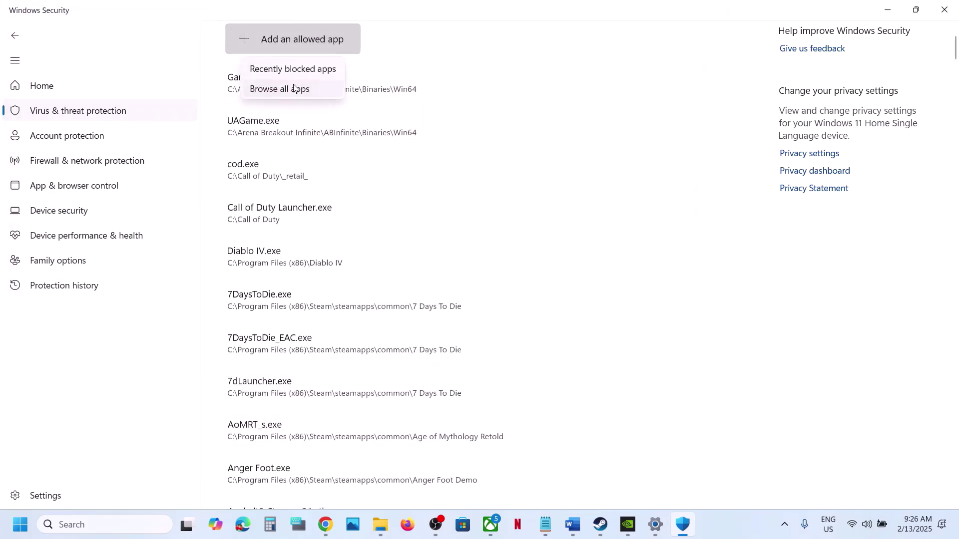
pyautogui.click(300, 88)
pyautogui.doubleClick(157, 138)
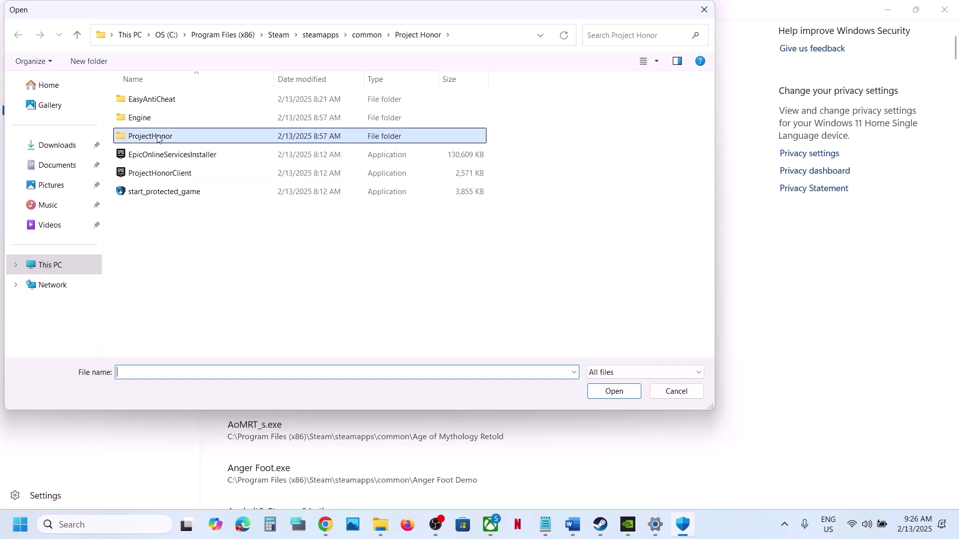
pyautogui.doubleClick(154, 118)
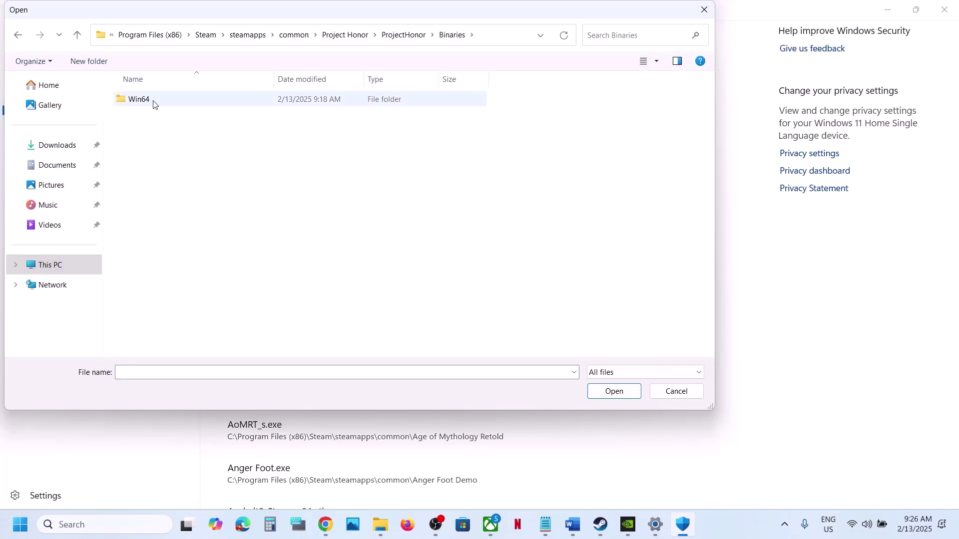
pyautogui.doubleClick(153, 100)
pyautogui.click(194, 142)
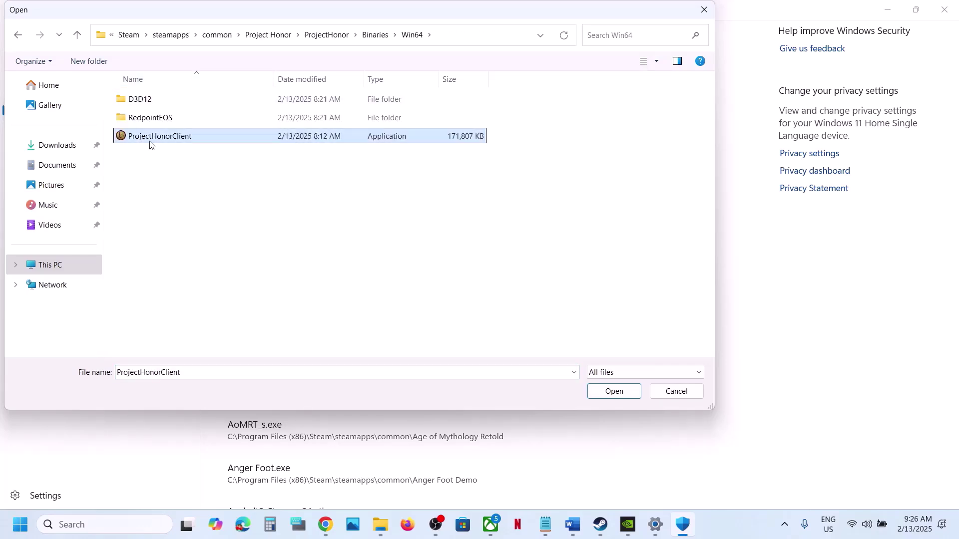
pyautogui.click(615, 391)
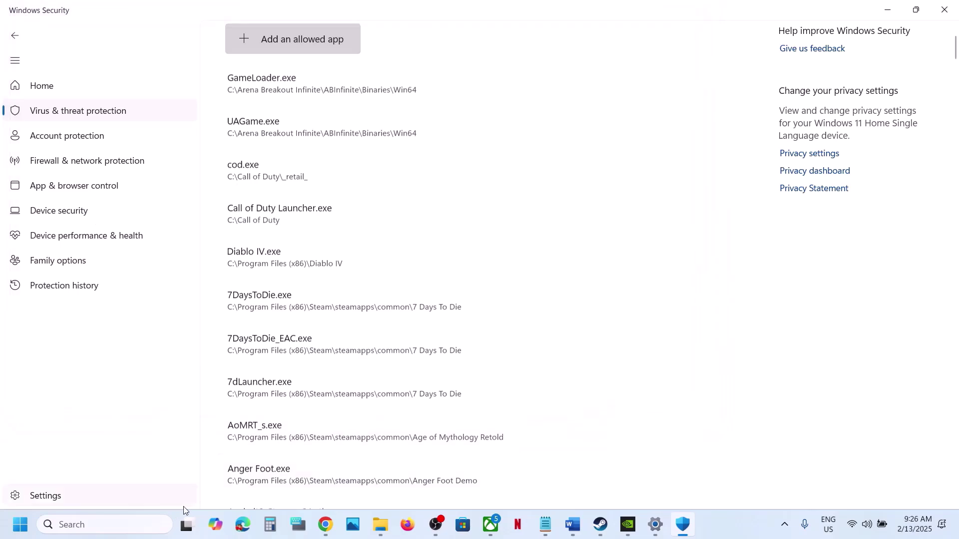
# - Switch to Control Panel, open the apps allowed through Windows Defender Firewall and enable changes to the list
pyautogui.click(146, 531)
pyautogui.write('control')
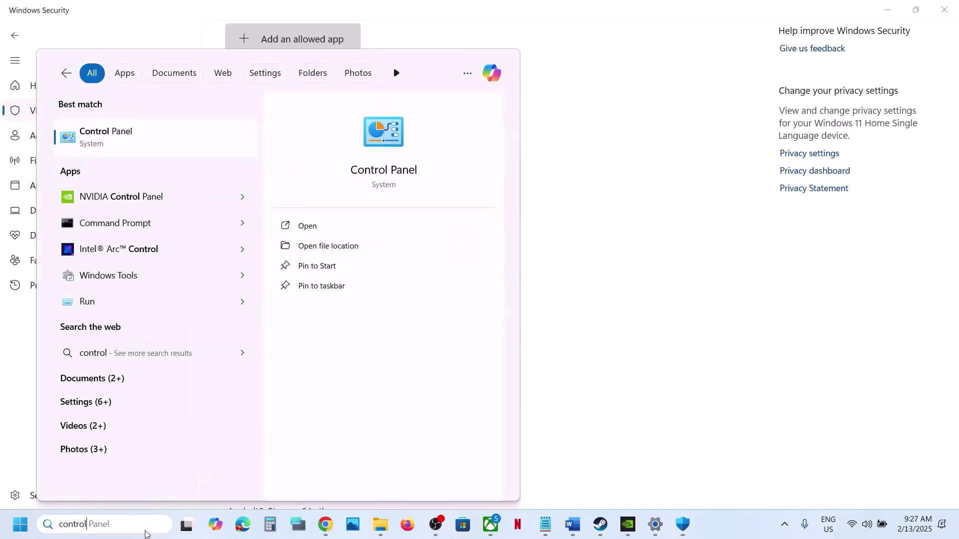
pyautogui.press('Return')
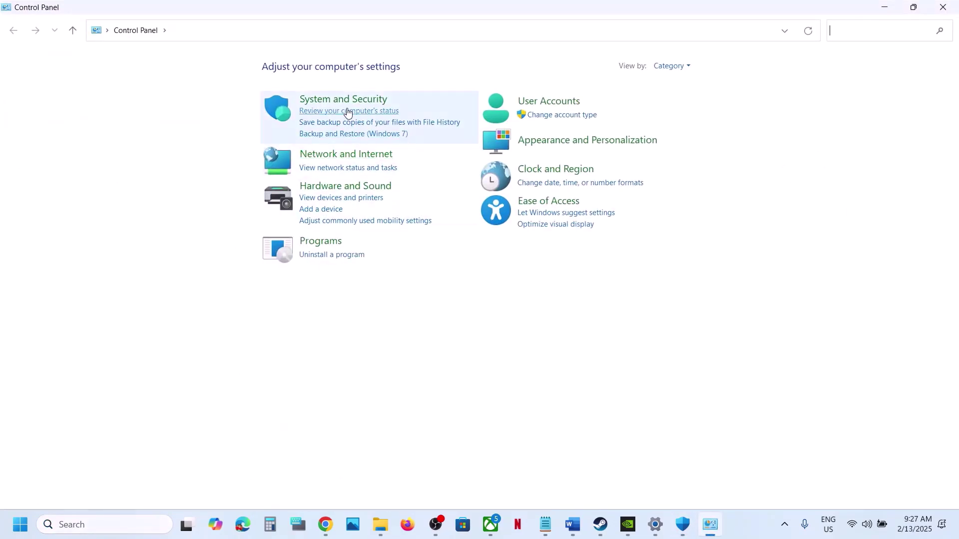
pyautogui.click(345, 102)
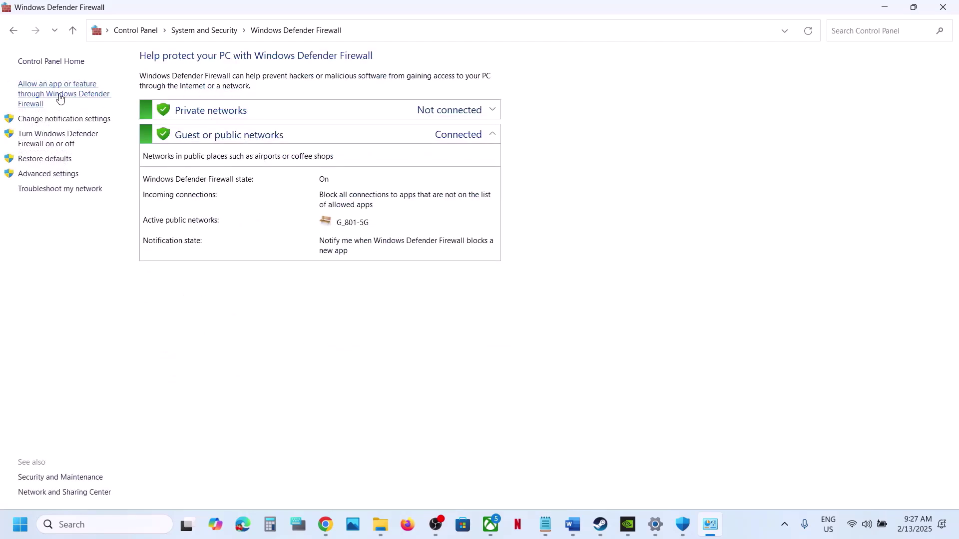
pyautogui.click(59, 98)
pyautogui.click(639, 97)
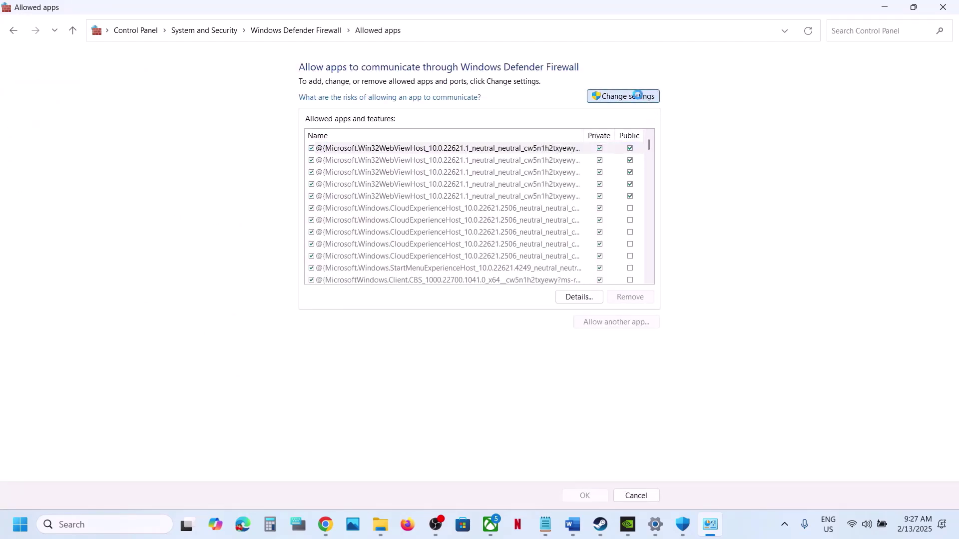
# - Start allowing another app through the firewall and browse to C:\Program Files (x86)\Steam for its executable
pyautogui.click(632, 324)
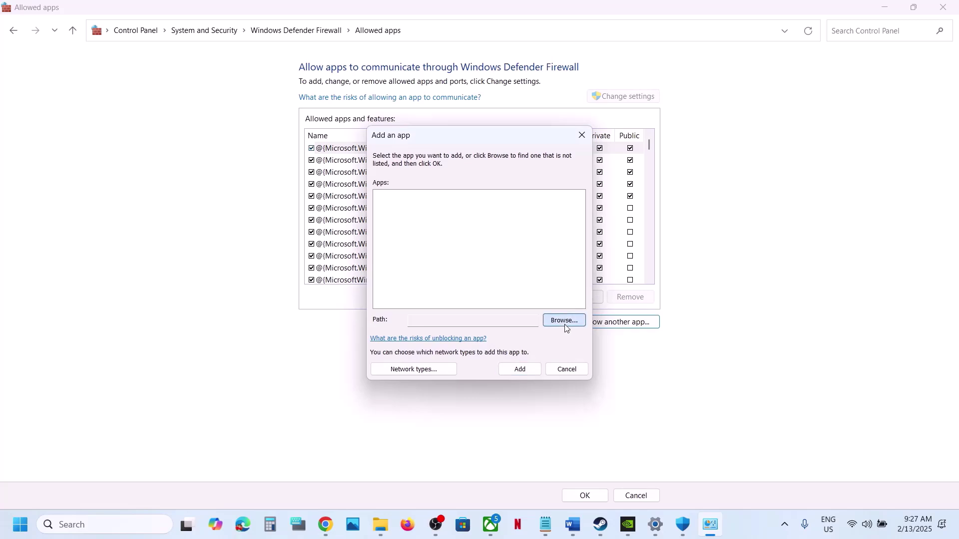
pyautogui.click(565, 324)
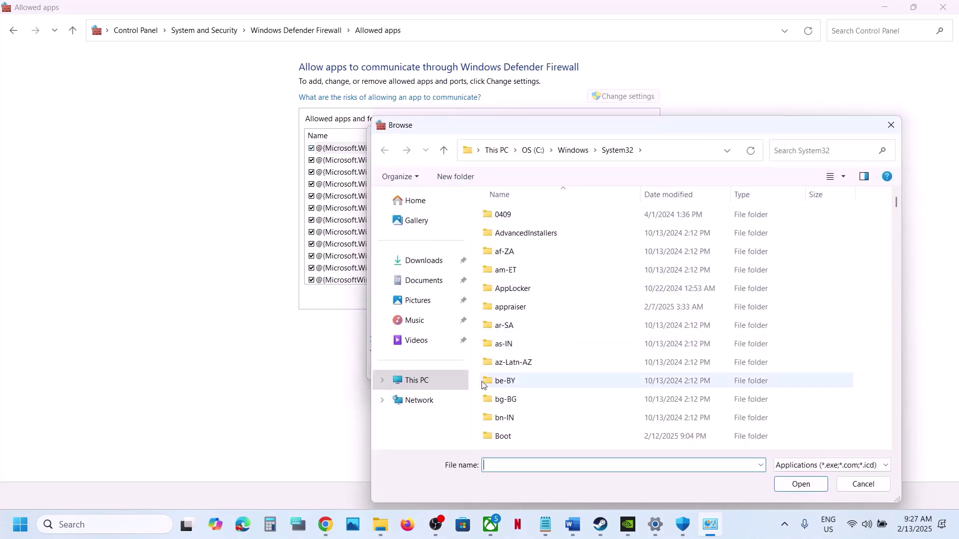
pyautogui.click(417, 380)
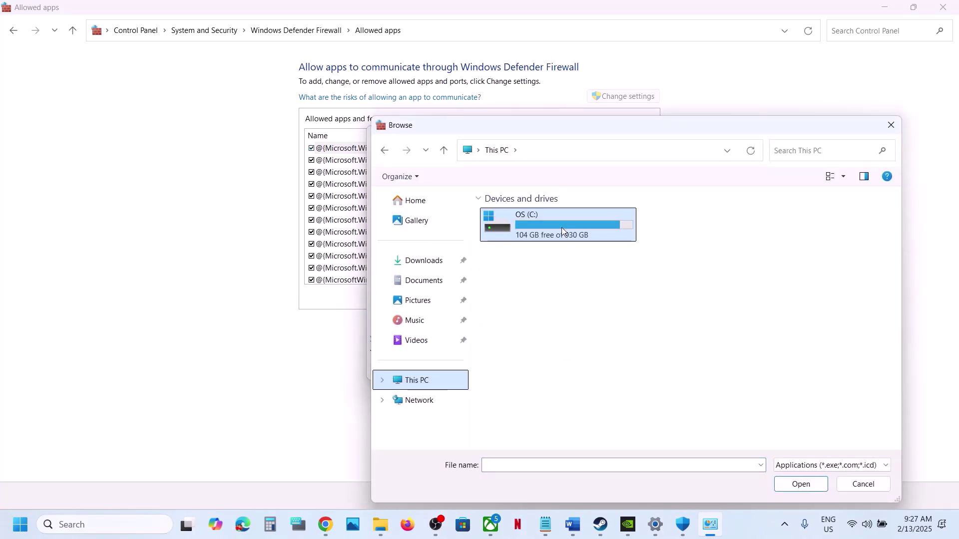
pyautogui.doubleClick(561, 226)
pyautogui.scroll(-1, 552, 323)
pyautogui.doubleClick(549, 311)
pyautogui.scroll(-5, 548, 310)
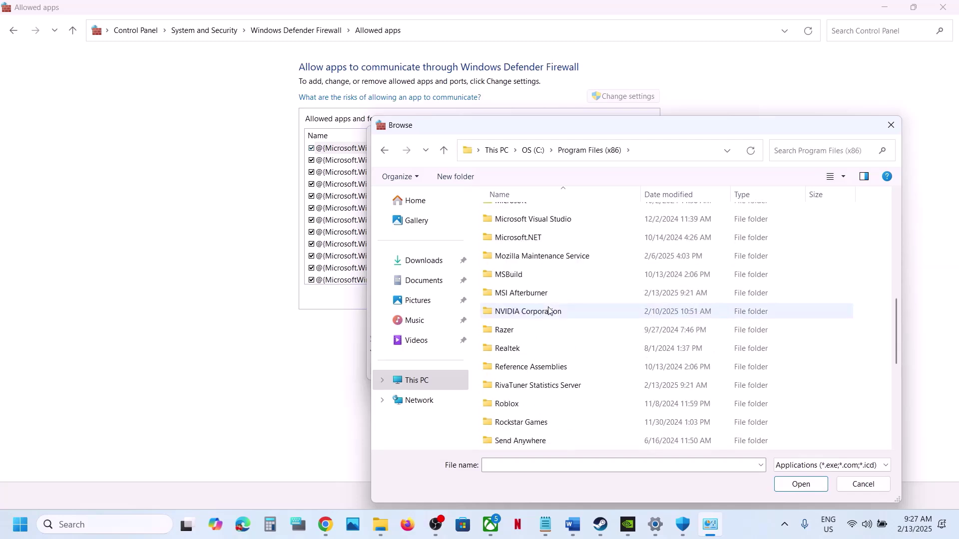
pyautogui.scroll(-3, 548, 311)
pyautogui.doubleClick(530, 352)
pyautogui.scroll(-4, 529, 353)
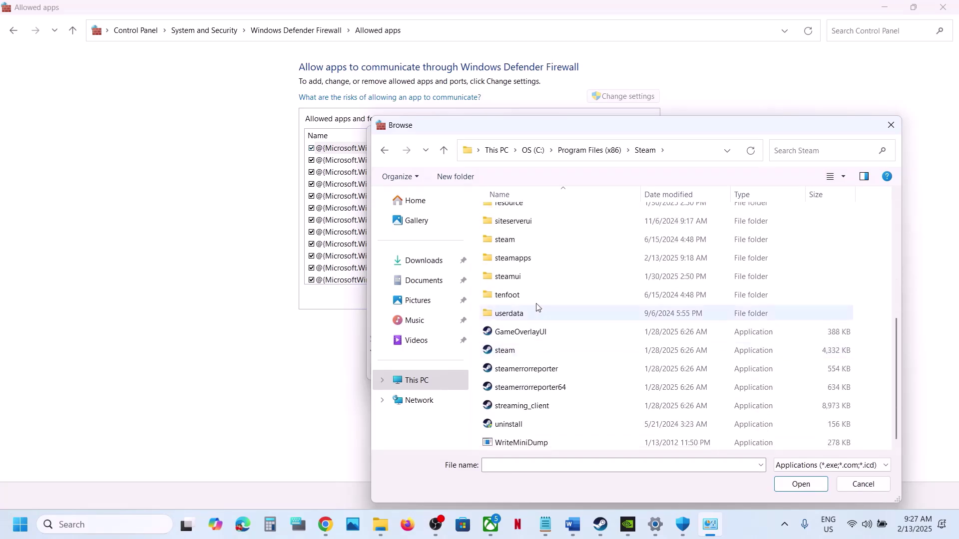
# - Try to add ProjectHonorClient from steamapps\common\Project Honor to the firewall's allowed apps and dismiss the resulting message
pyautogui.doubleClick(513, 258)
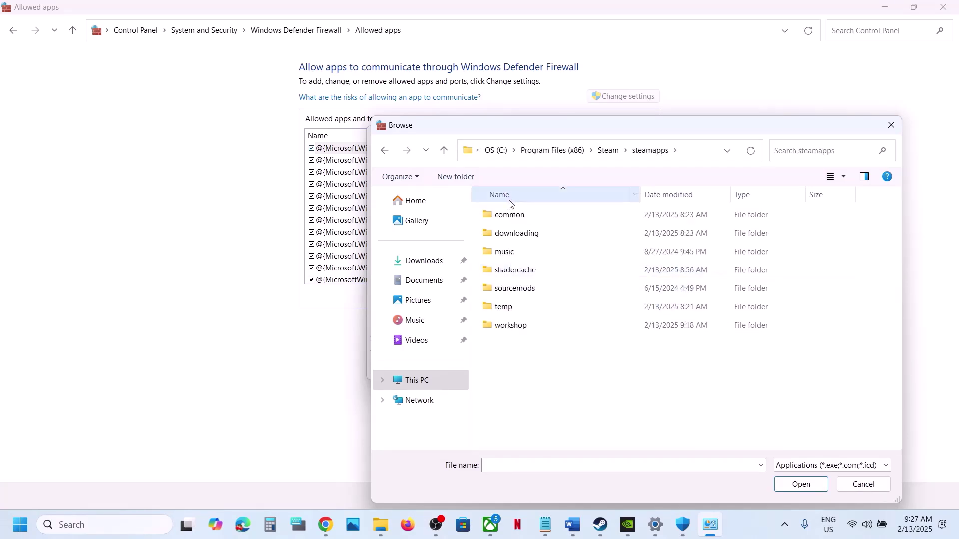
pyautogui.doubleClick(509, 214)
pyautogui.click(534, 255)
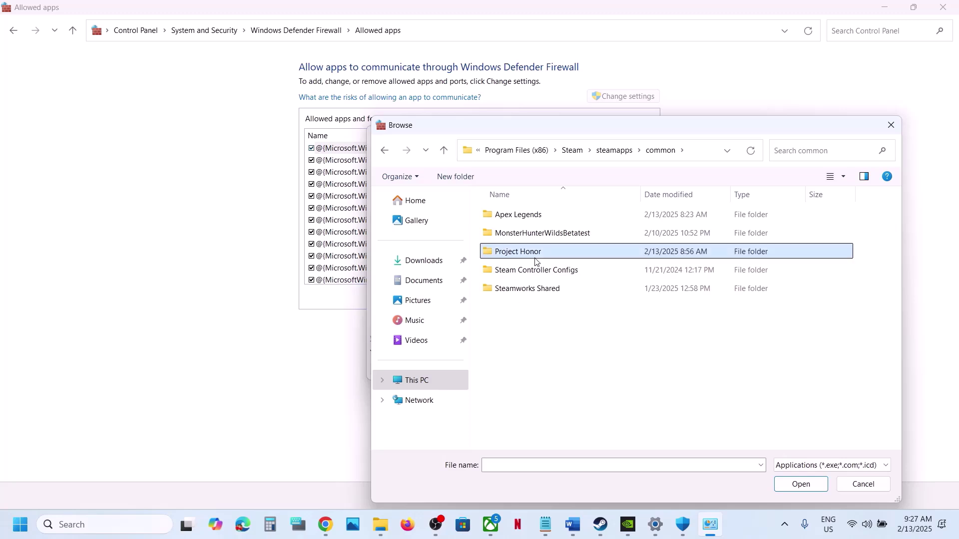
pyautogui.doubleClick(535, 256)
pyautogui.click(521, 288)
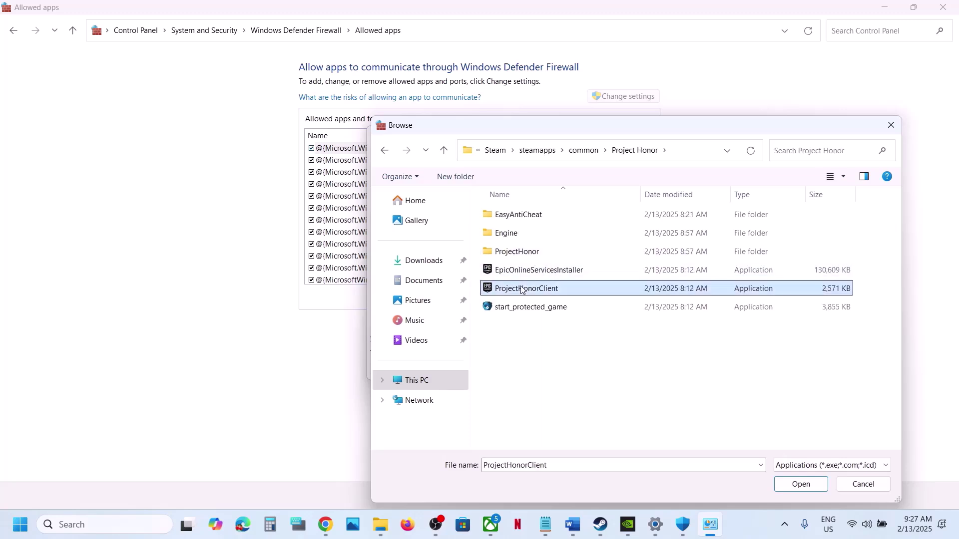
pyautogui.click(800, 483)
pyautogui.click(517, 369)
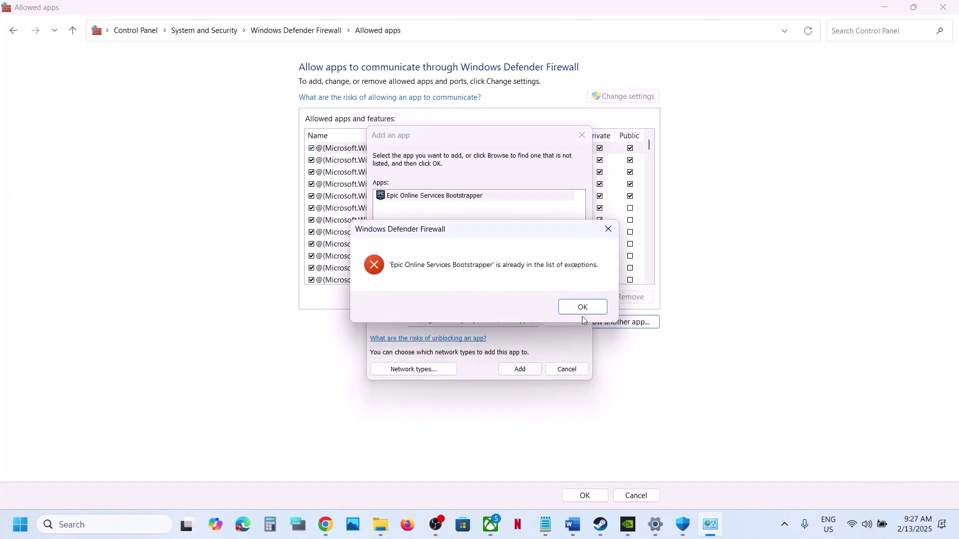
pyautogui.click(573, 306)
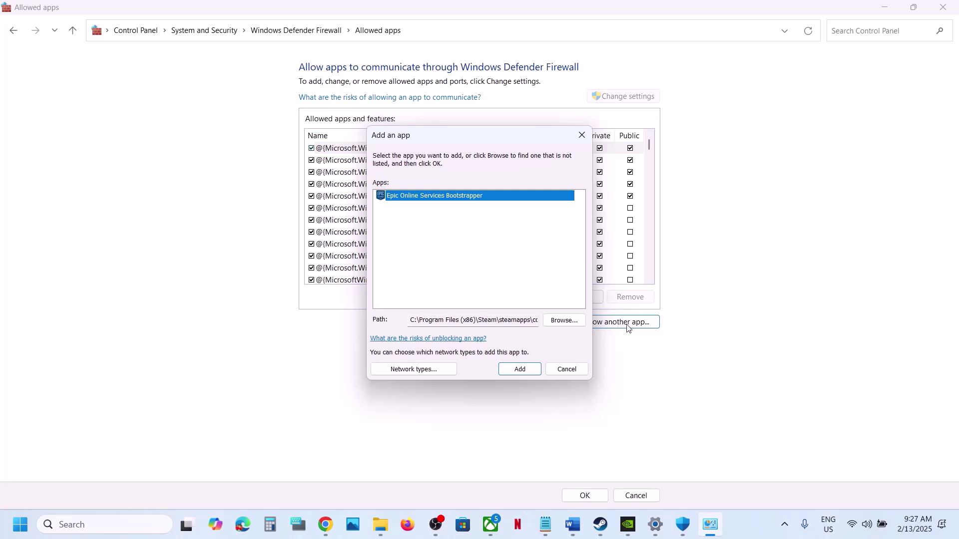
# - Add start_protected_game from the Project Honor folder to the firewall's allowed apps
pyautogui.click(564, 320)
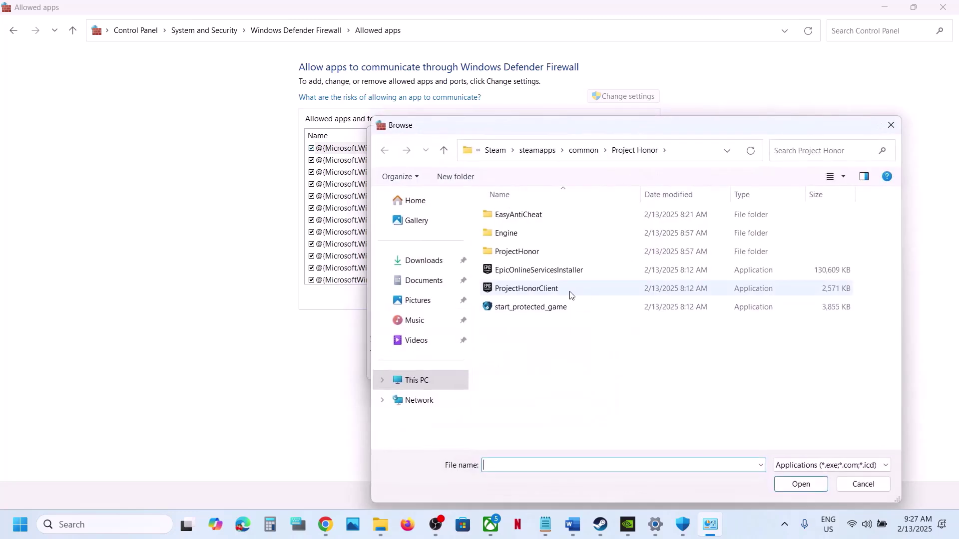
pyautogui.click(535, 309)
pyautogui.click(784, 489)
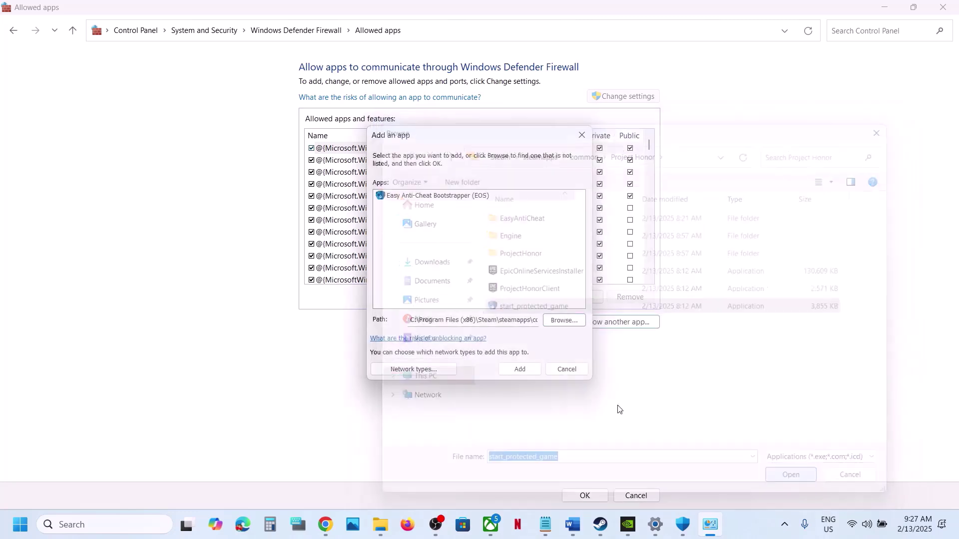
pyautogui.click(519, 372)
# - Allow another app through the firewall, adding EpicOnlineServicesInstaller from the Project Honor folder
pyautogui.click(642, 322)
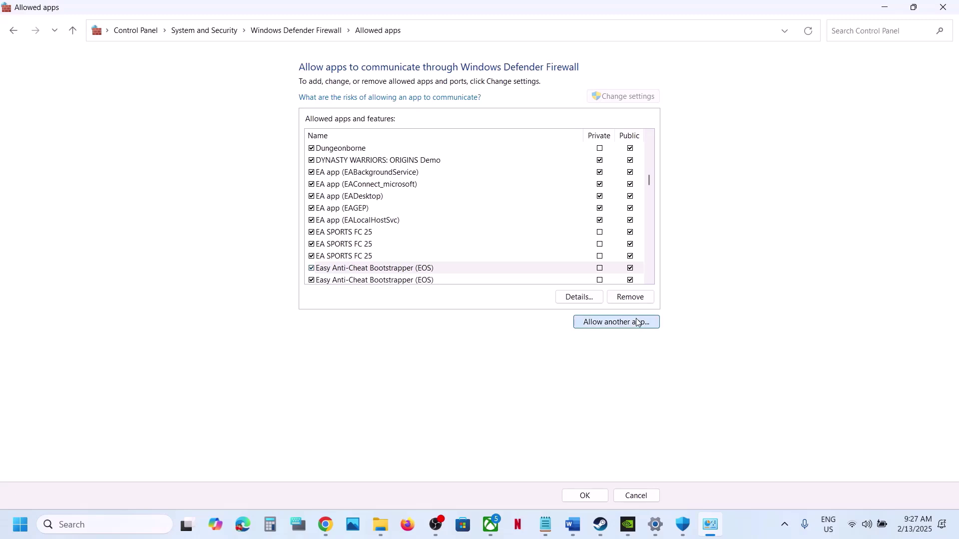
pyautogui.click(565, 320)
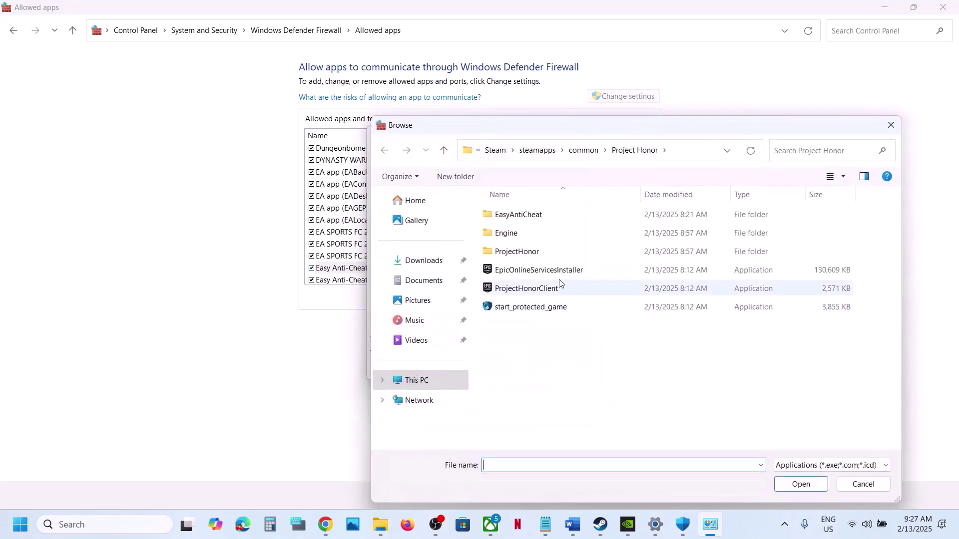
pyautogui.click(544, 273)
pyautogui.click(798, 484)
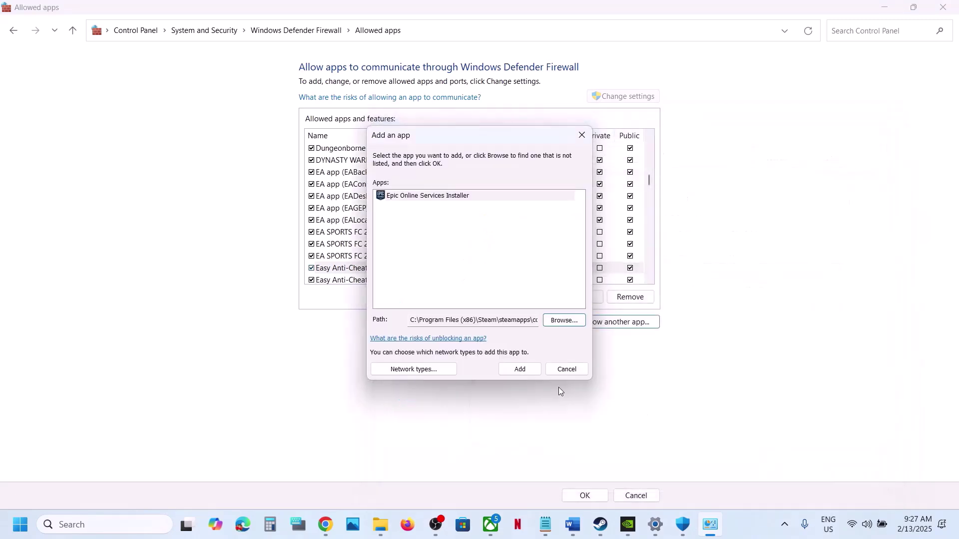
pyautogui.click(517, 368)
# - Allow the ProjectHonorClient application in ProjectHonor\Binaries\Win64 through the firewall
pyautogui.click(608, 322)
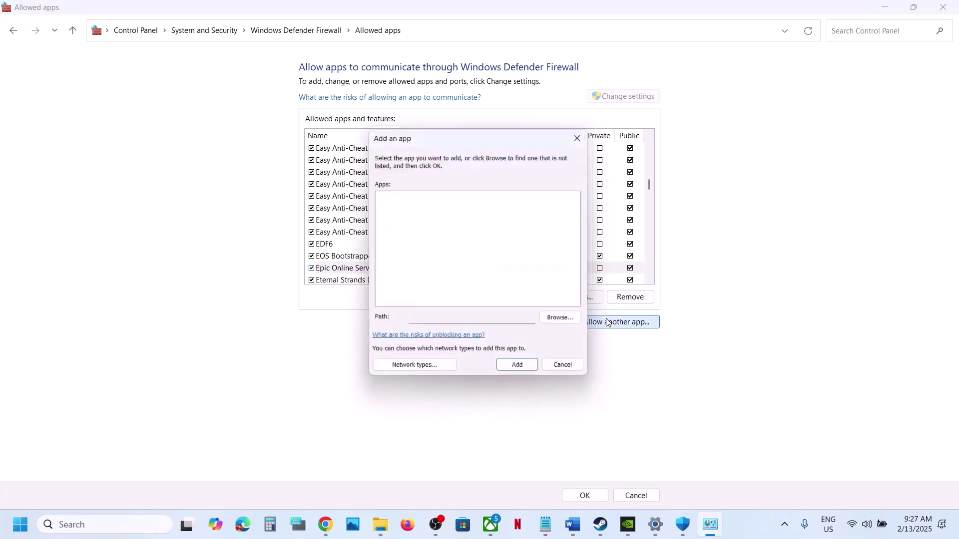
pyautogui.click(562, 318)
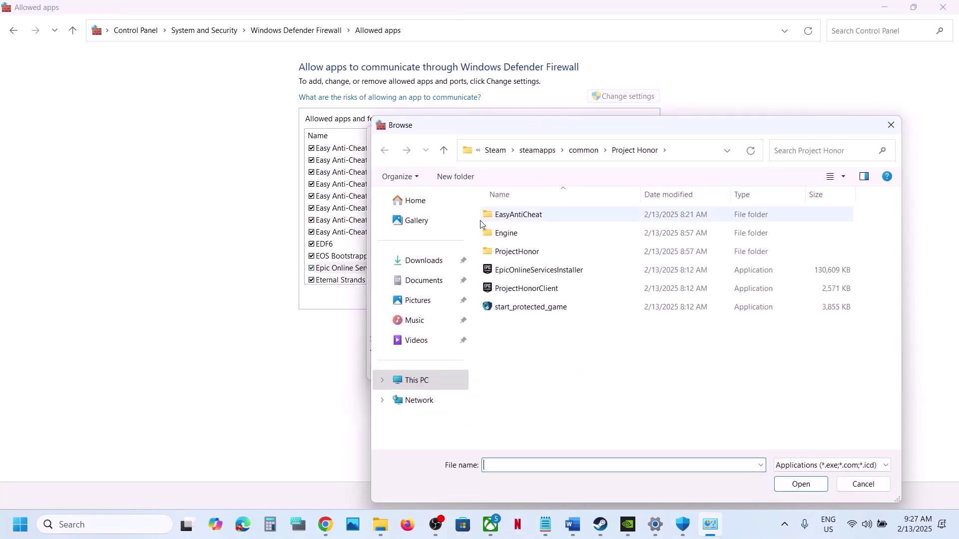
pyautogui.doubleClick(522, 253)
pyautogui.click(521, 234)
pyautogui.doubleClick(520, 234)
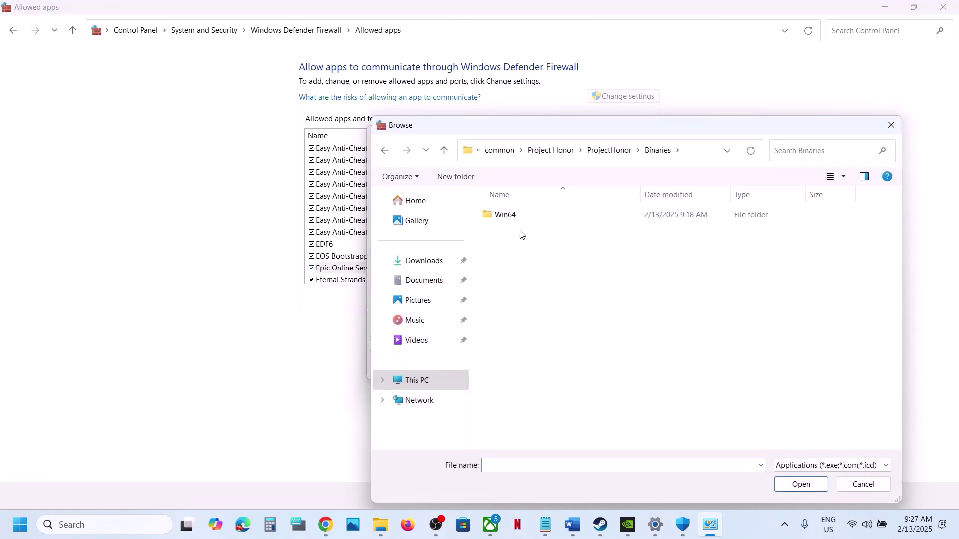
pyautogui.doubleClick(516, 220)
pyautogui.click(544, 252)
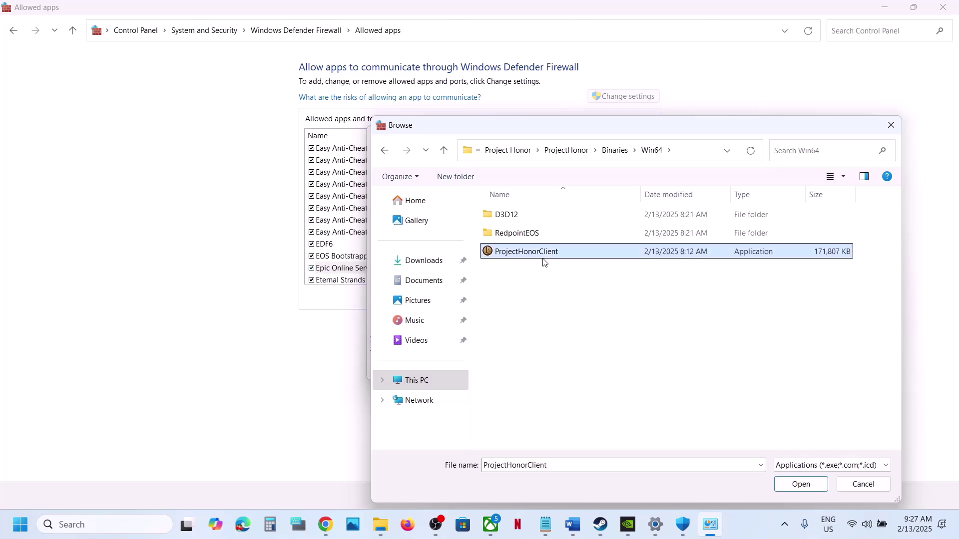
pyautogui.click(792, 486)
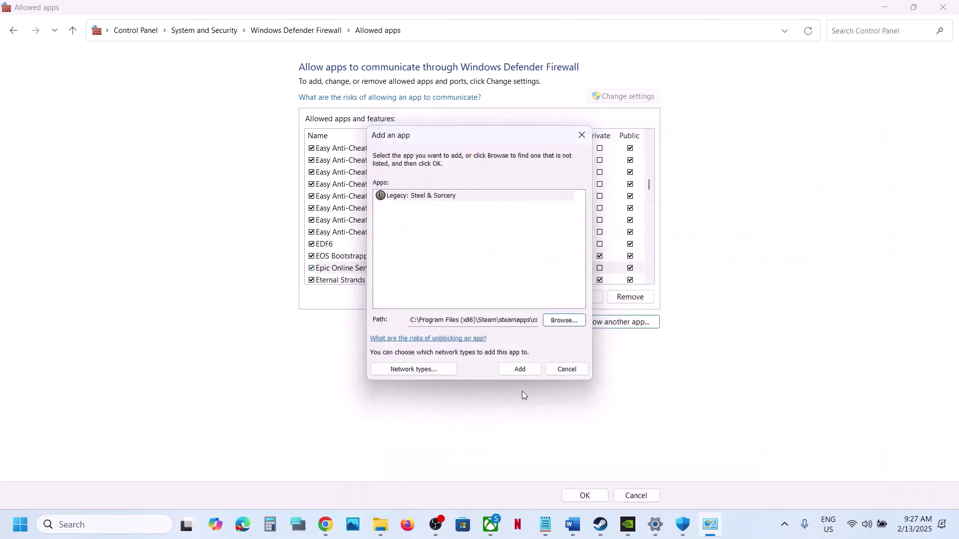
pyautogui.click(516, 375)
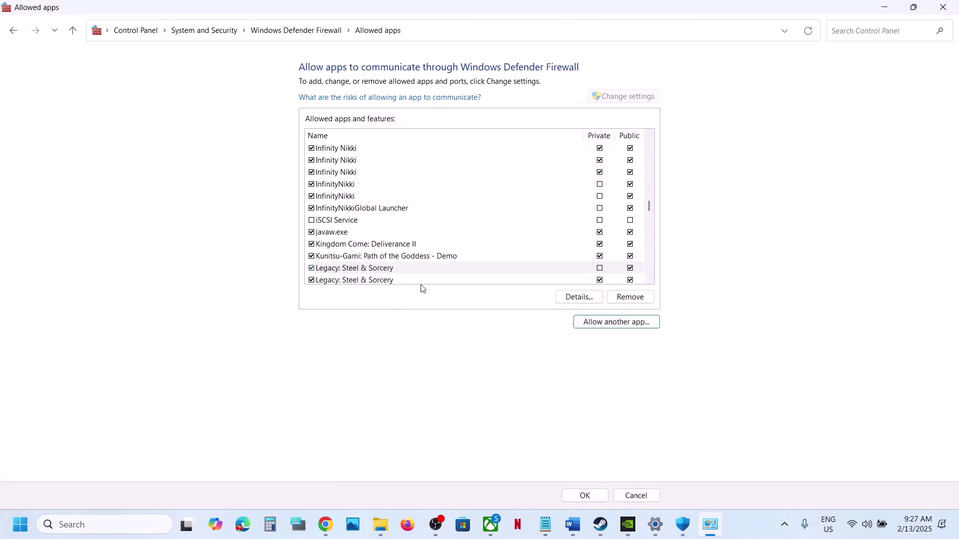
# - Check the Legacy: Steel & Sorcery entries, save the allowed apps list, and close the Control Panel, Windows Security and Settings windows
pyautogui.click(379, 280)
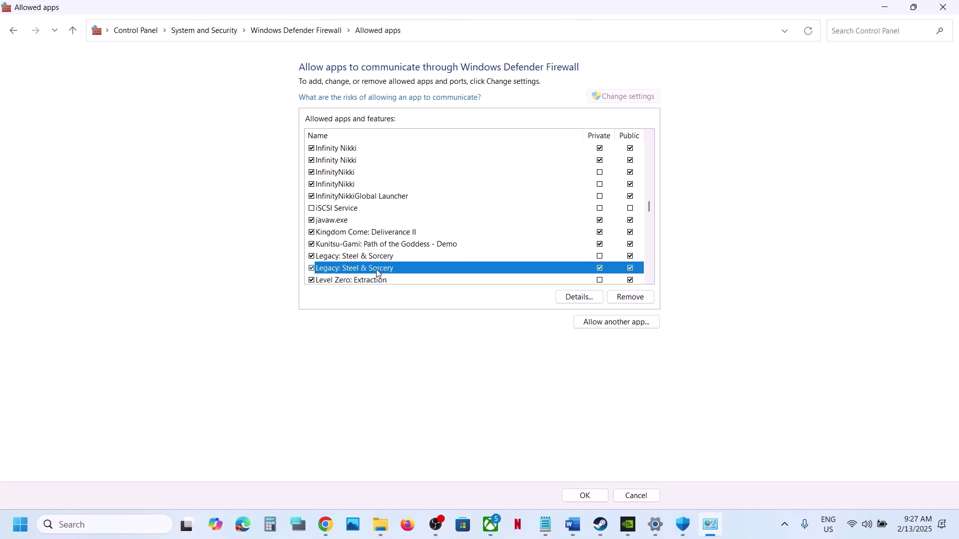
pyautogui.click(371, 257)
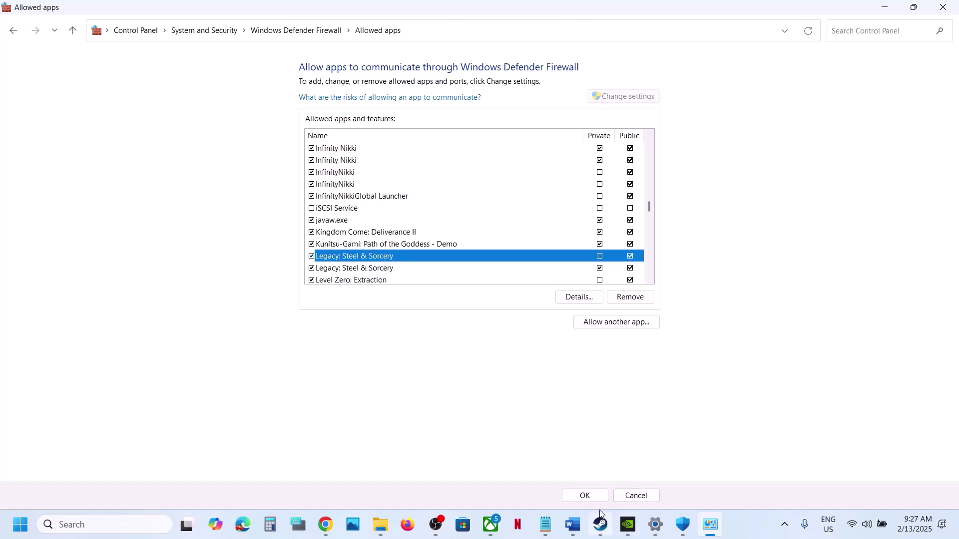
pyautogui.click(585, 495)
pyautogui.click(945, 7)
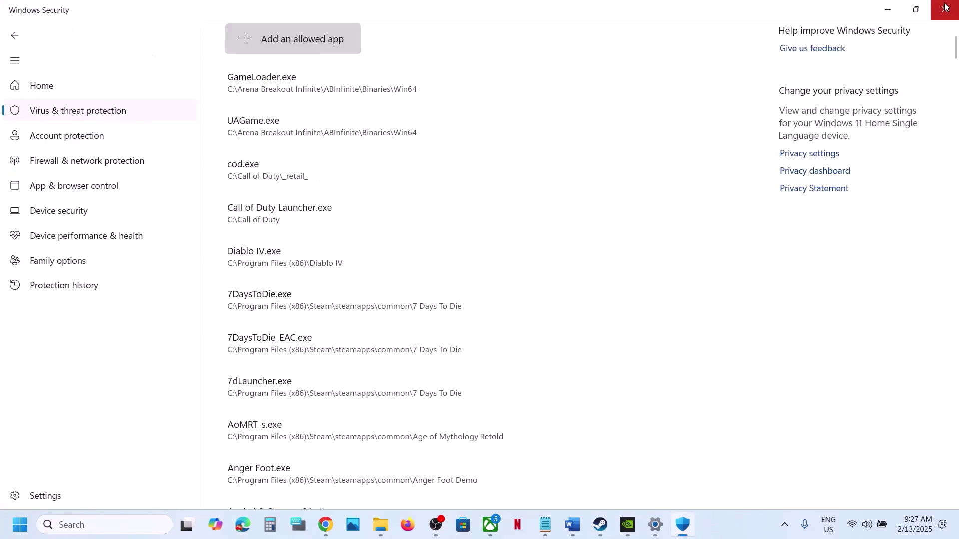
pyautogui.click(945, 7)
pyautogui.click(946, 7)
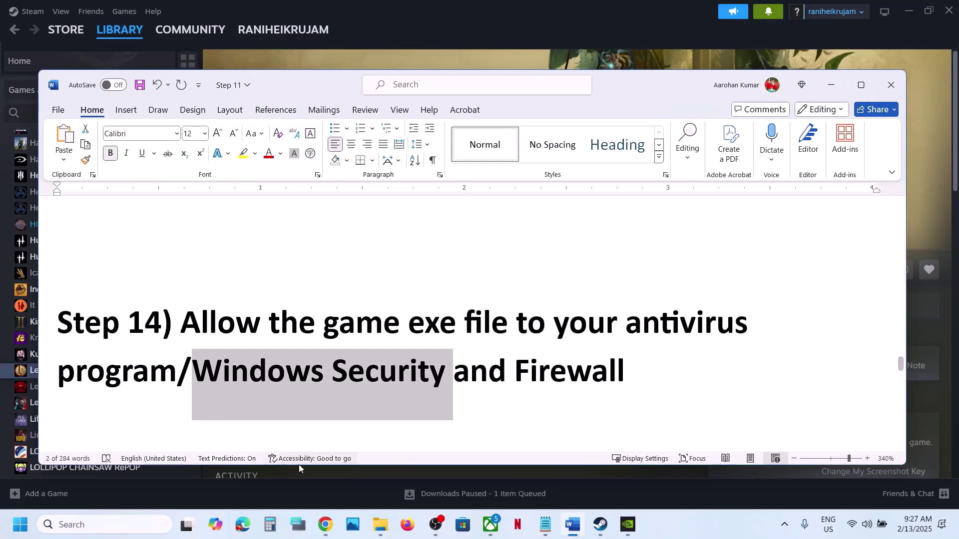
# - Highlight step 15 on updating Windows in the notes, and resume the paused updates in Windows Update so it checks for updates
pyautogui.scroll(-5, 315, 371)
pyautogui.scroll(3, 316, 371)
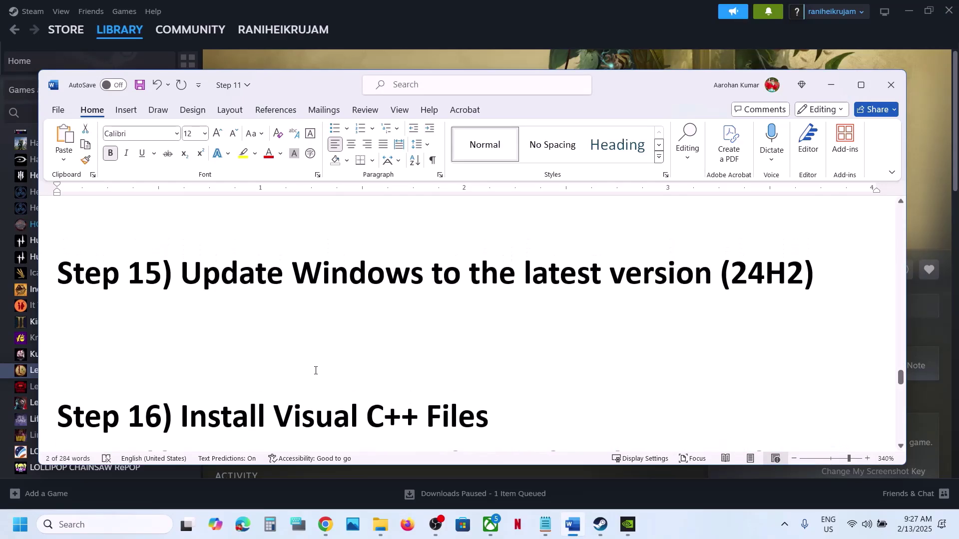
pyautogui.moveTo(184, 344); pyautogui.dragTo(688, 349)
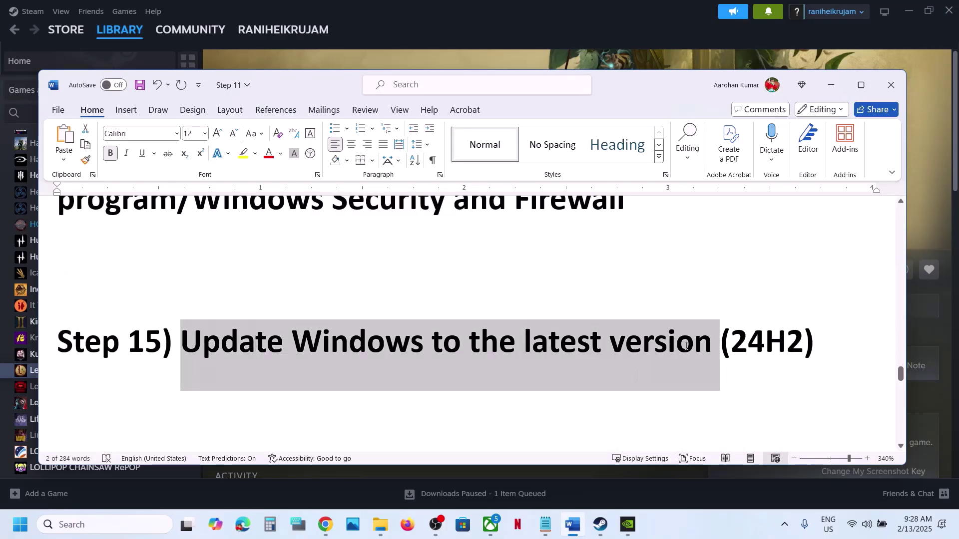
pyautogui.press('super+i')
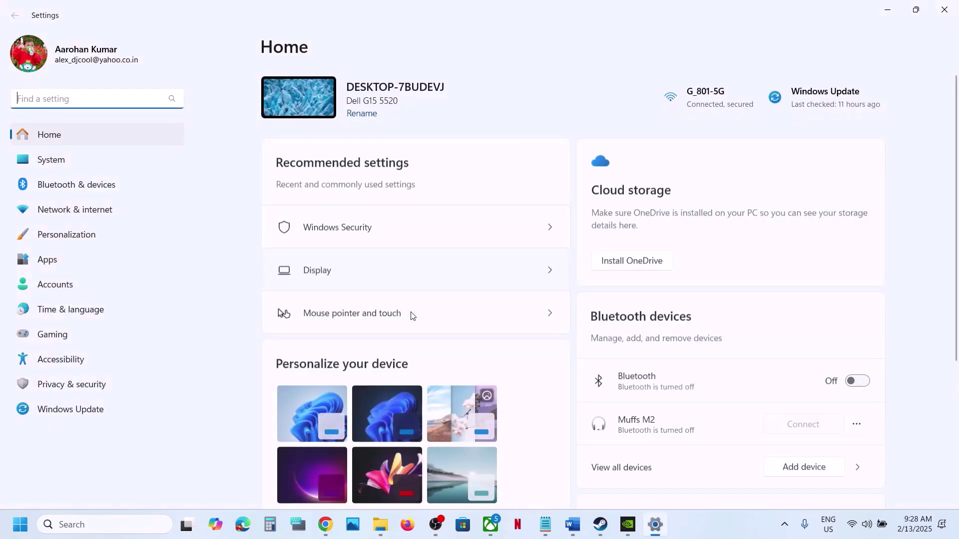
pyautogui.click(102, 414)
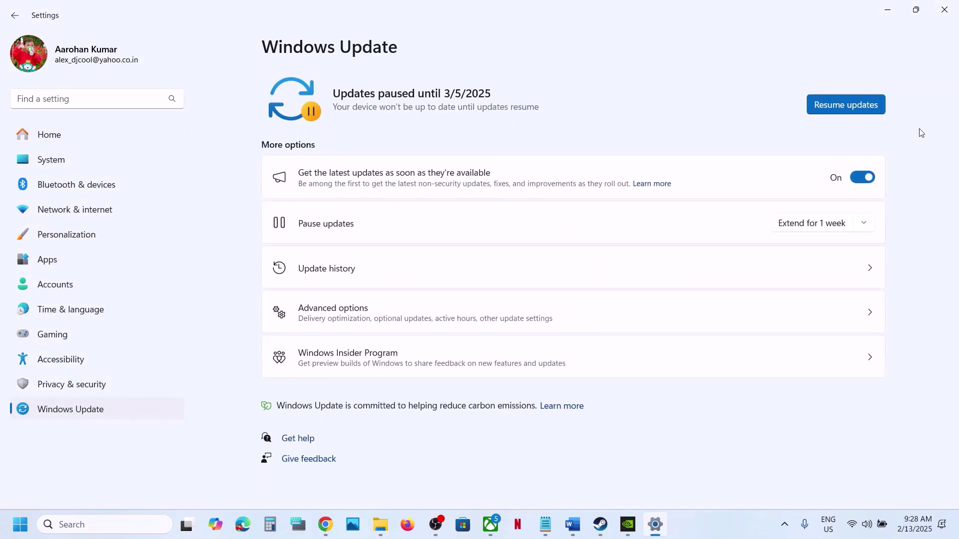
pyautogui.click(852, 113)
pyautogui.click(810, 109)
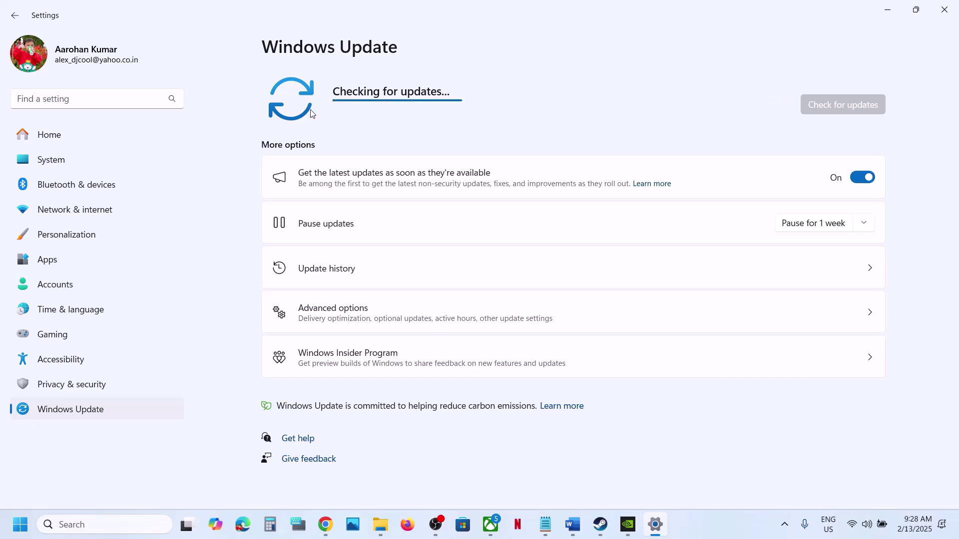
pyautogui.click(31, 524)
pyautogui.click(363, 482)
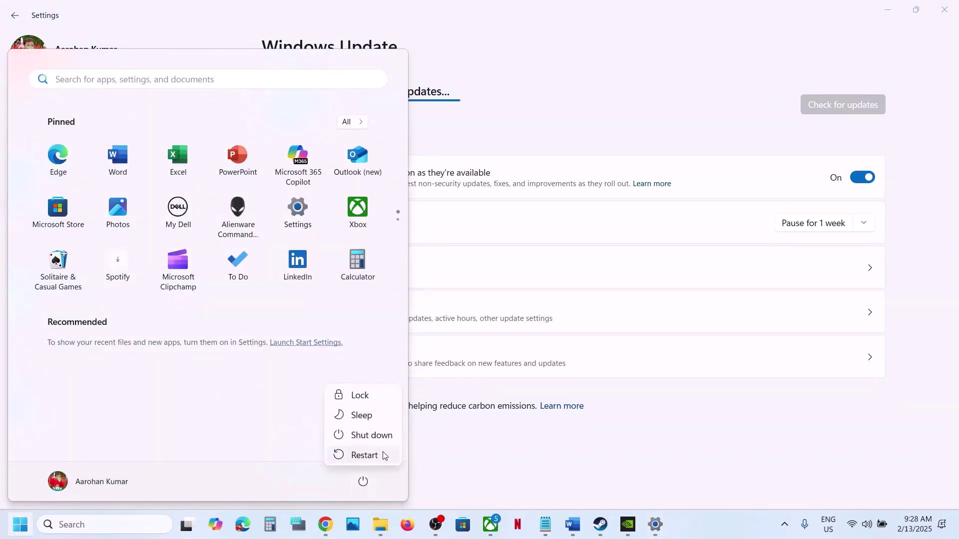
pyautogui.click(481, 462)
pyautogui.click(435, 472)
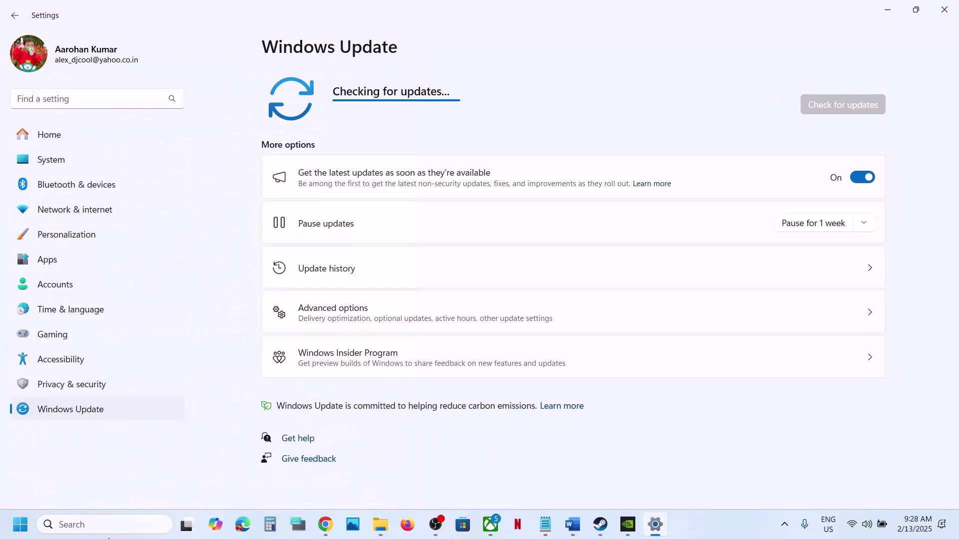
# - Run winver to check the installed Windows version, and close the About Windows dialog
pyautogui.click(92, 524)
pyautogui.write('win')
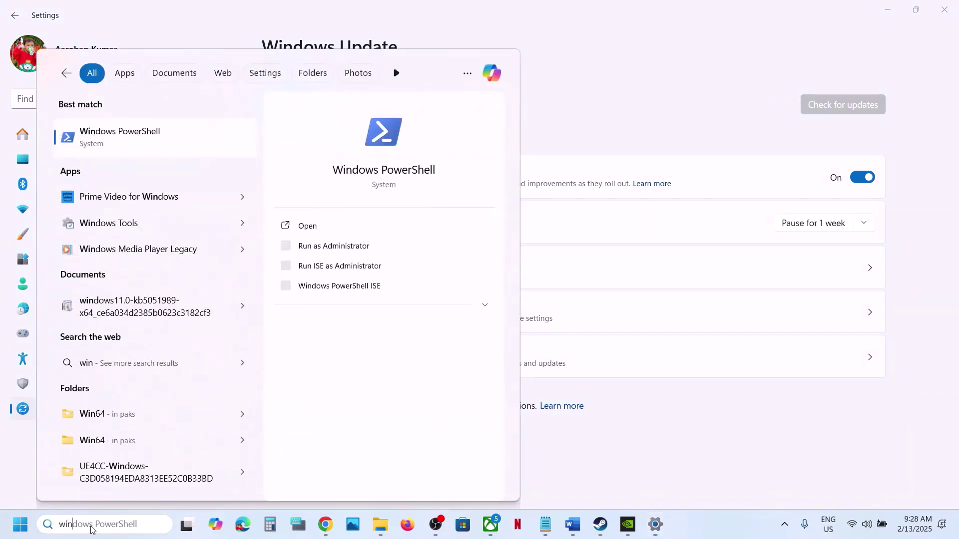
pyautogui.write('ver')
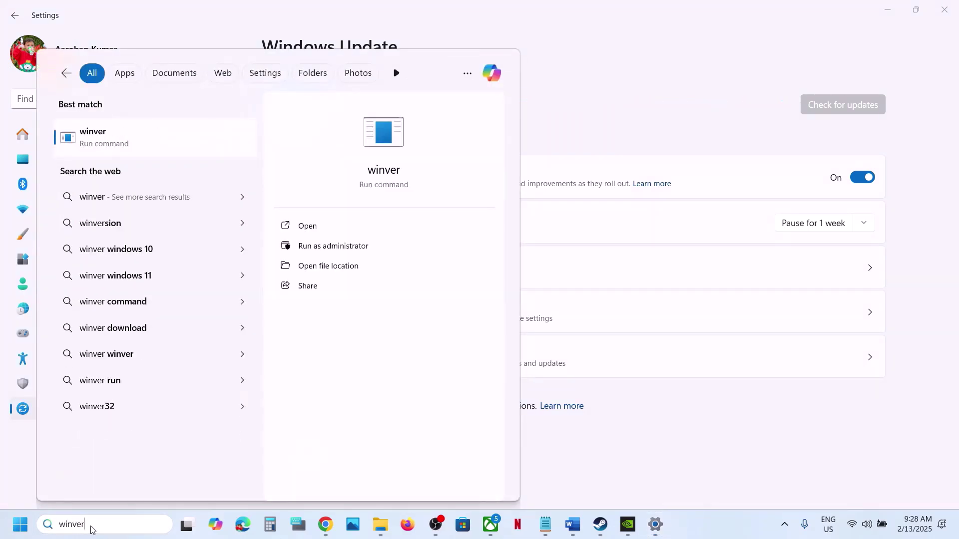
pyautogui.click(101, 130)
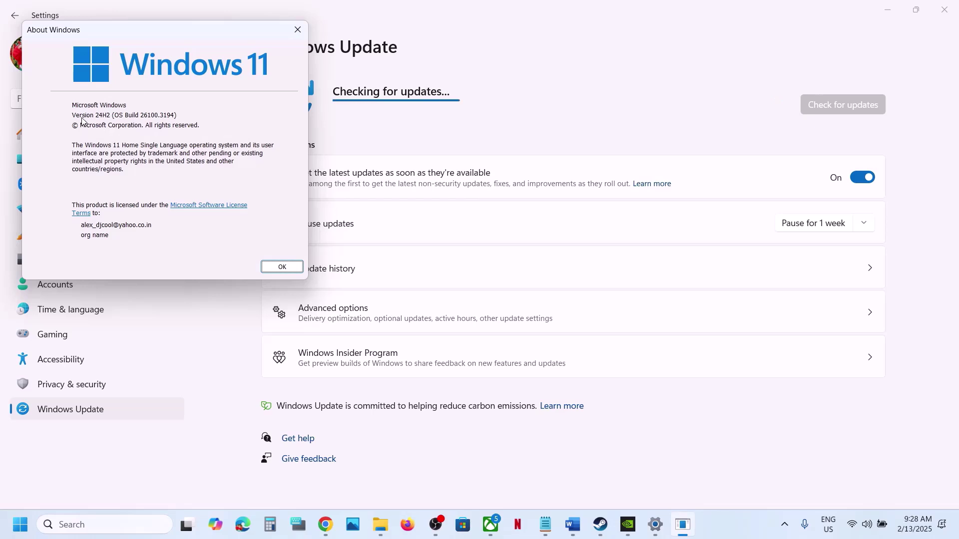
pyautogui.click(297, 28)
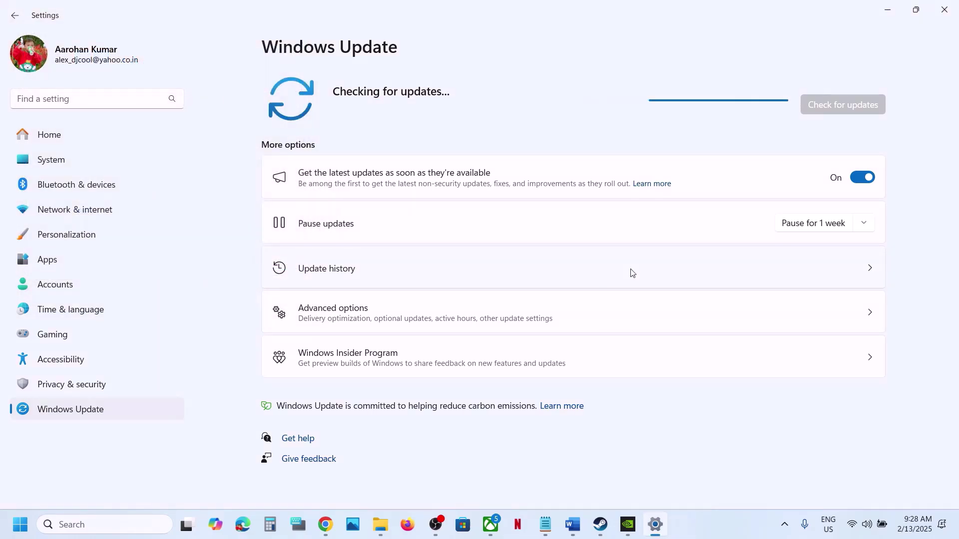
# - Copy the Visual C++ download link under step 16 of the Word notes and open it in a new Chrome tab
pyautogui.click(567, 532)
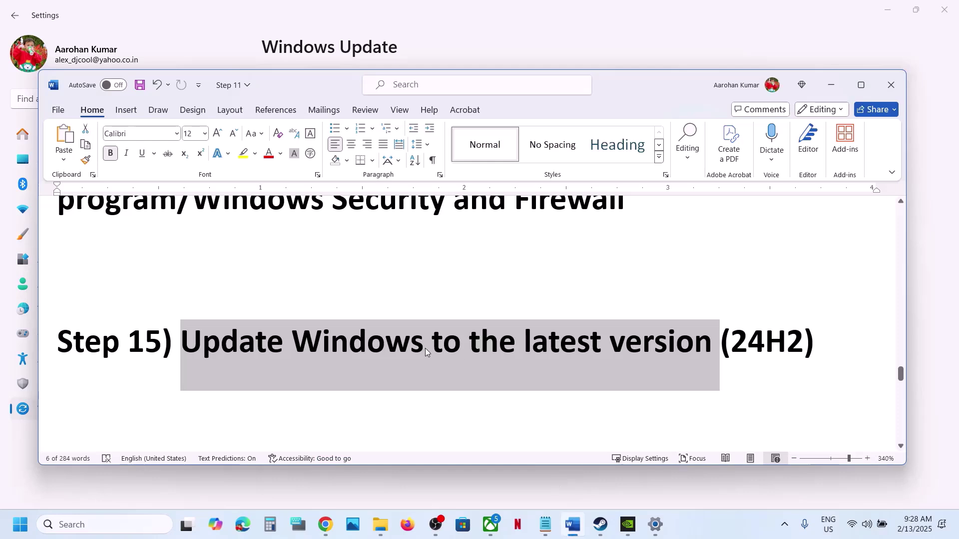
pyautogui.scroll(-5, 425, 351)
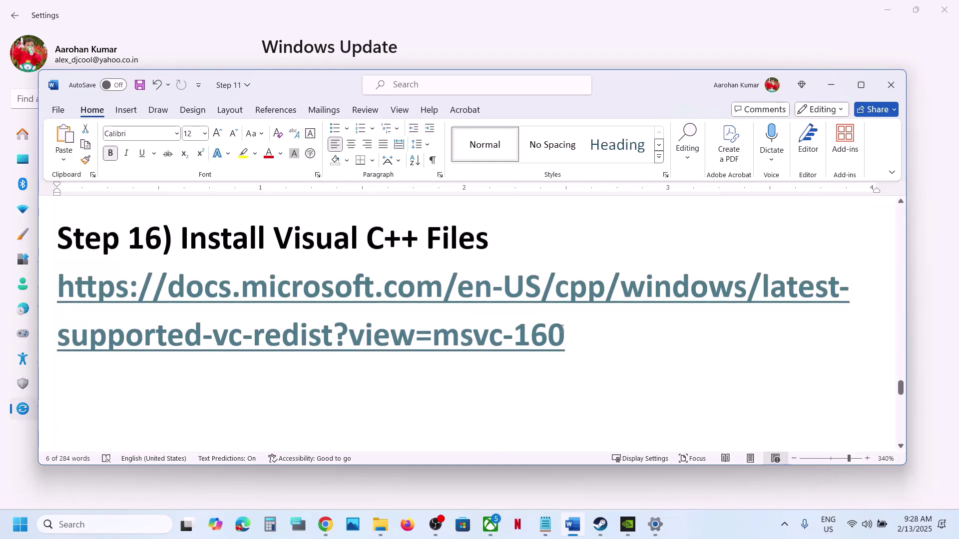
pyautogui.moveTo(589, 333); pyautogui.dragTo(129, 295)
pyautogui.hotkey('ctrl', 'c')
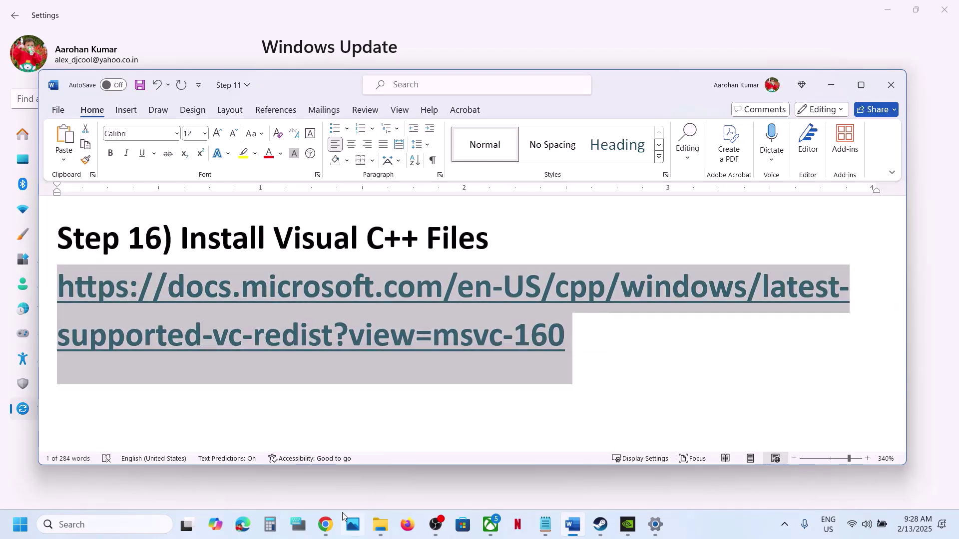
pyautogui.click(325, 527)
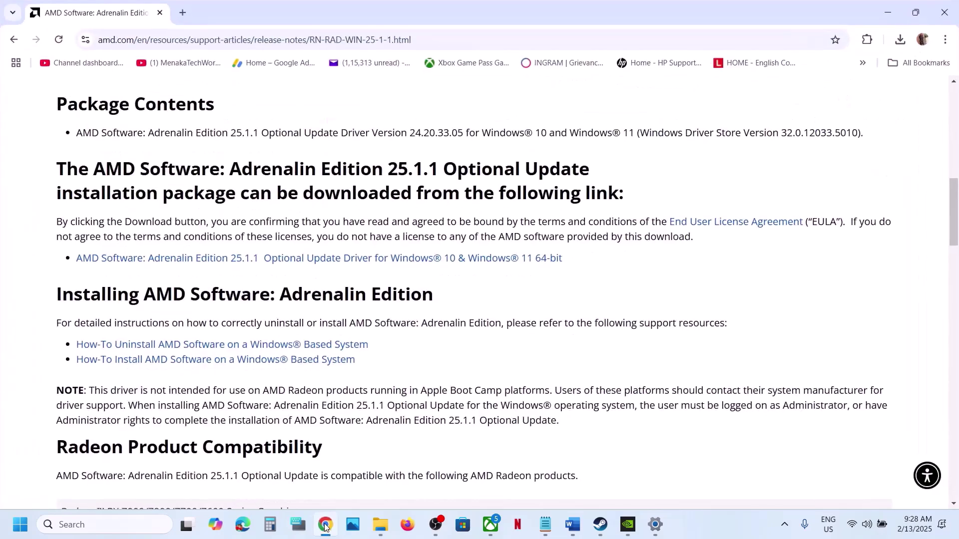
pyautogui.click(182, 13)
pyautogui.hotkey('ctrl', 'v')
pyautogui.press('Return')
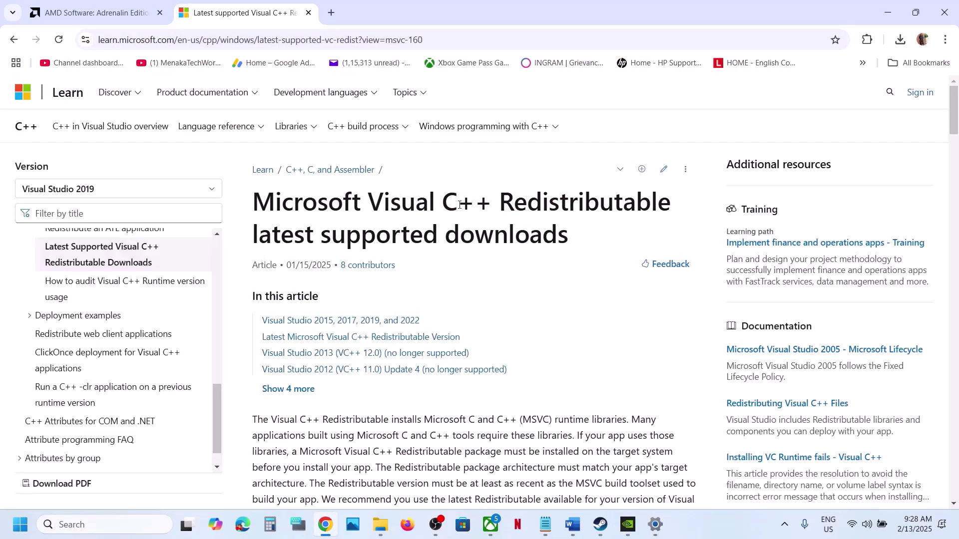
# - Download the X86 Visual C++ Redistributable for Visual Studio 2015, 2017, 2019, and 2022 and launch its installer
pyautogui.scroll(-8, 459, 204)
pyautogui.scroll(2, 331, 124)
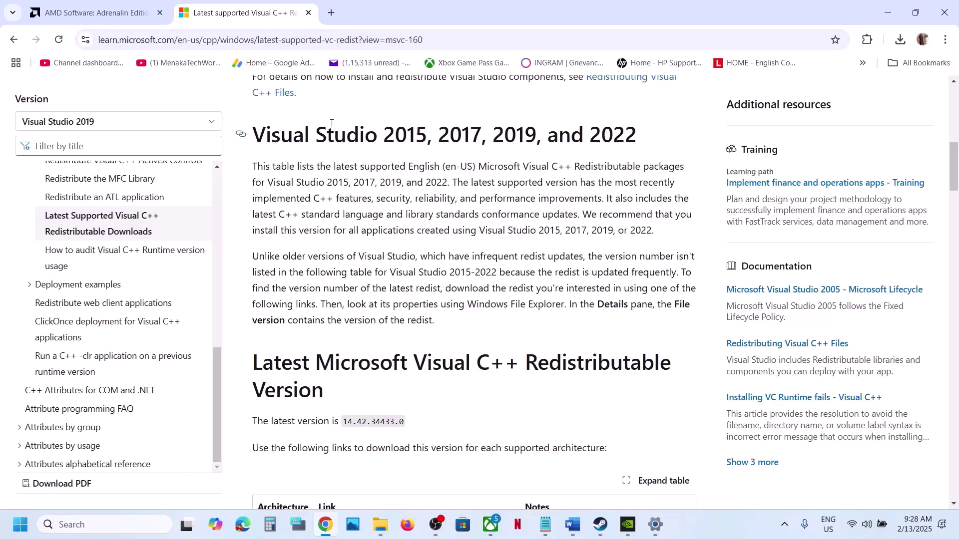
pyautogui.moveTo(331, 123); pyautogui.dragTo(524, 134)
pyautogui.scroll(-5, 300, 232)
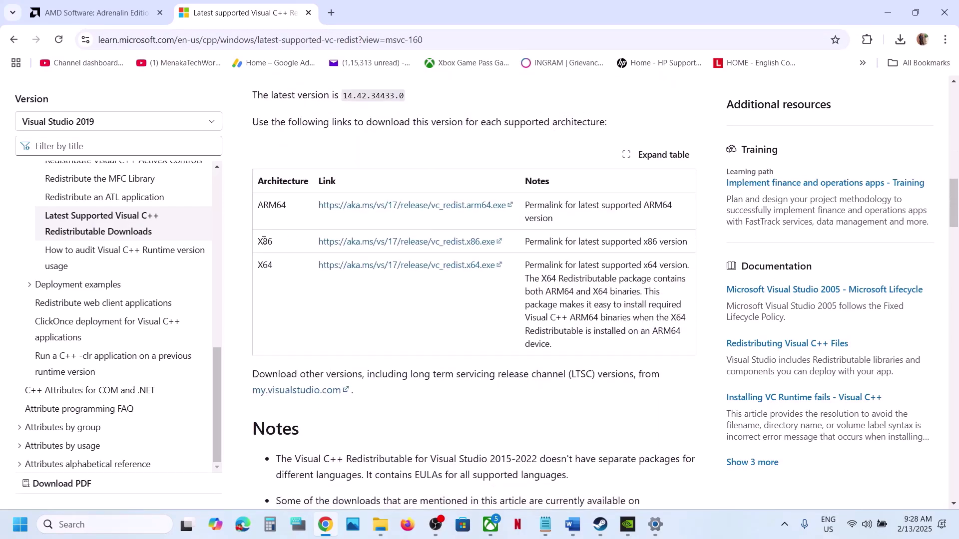
pyautogui.tripleClick(263, 240)
pyautogui.doubleClick(265, 265)
pyautogui.moveTo(262, 240); pyautogui.dragTo(454, 243)
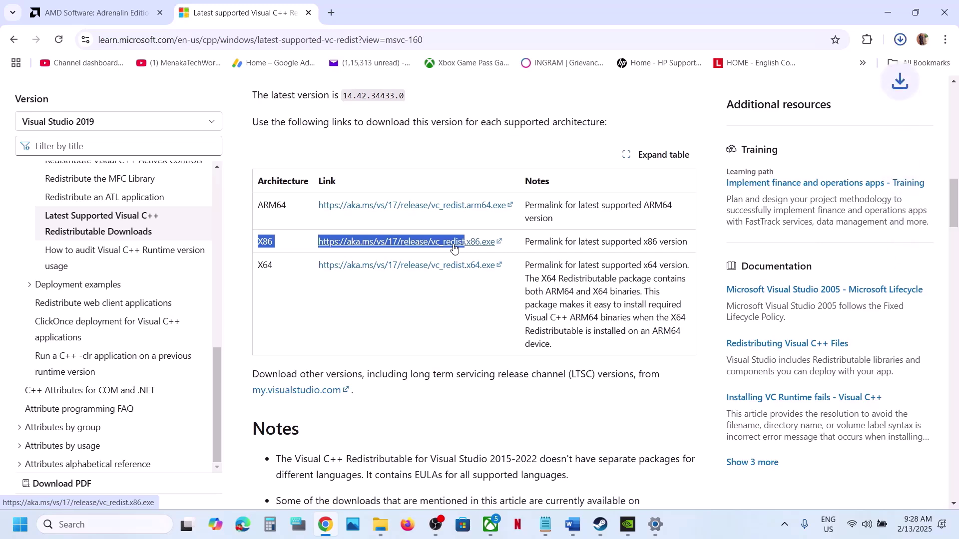
pyautogui.click(785, 69)
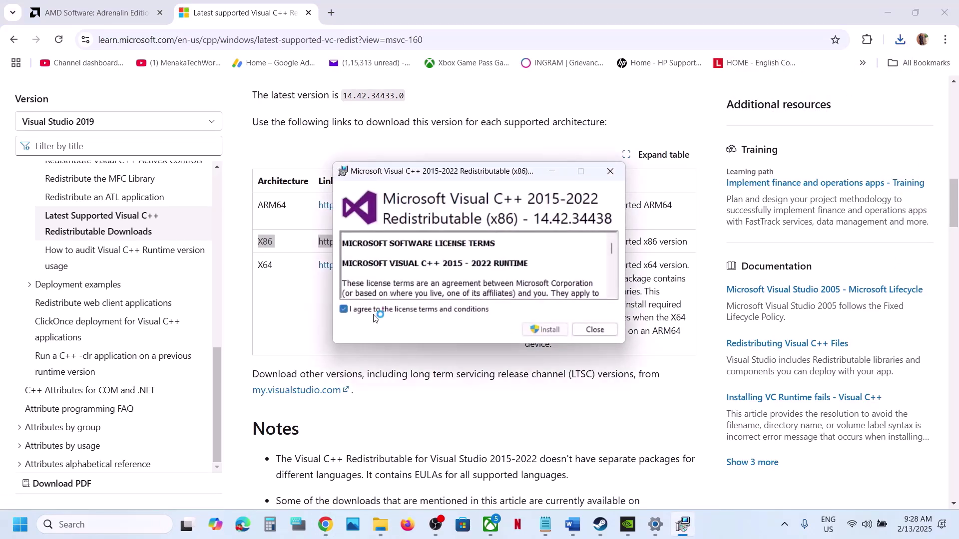
# - Start the x86 Visual C++ Redistributable installation, then download the X64 version, accept its license terms and install it
pyautogui.click(543, 330)
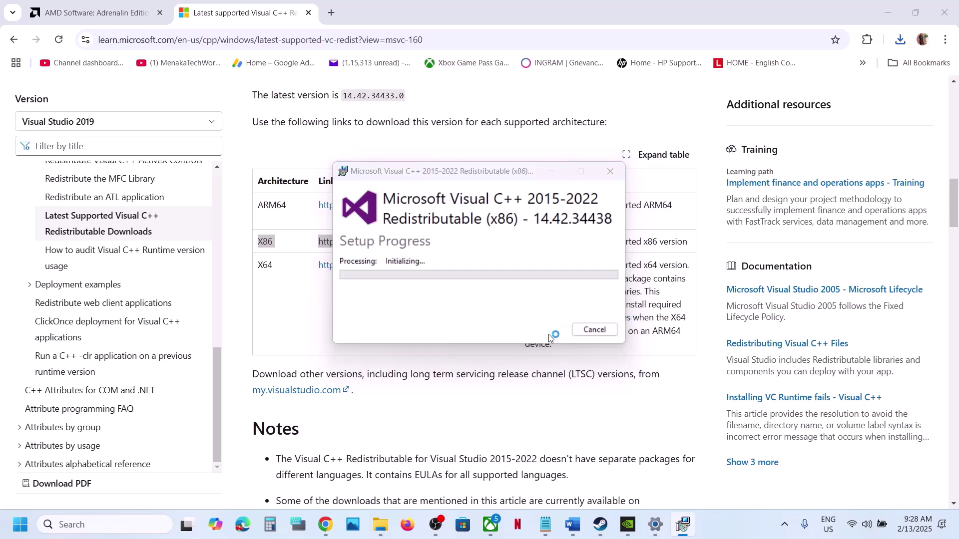
pyautogui.doubleClick(260, 266)
pyautogui.click(434, 264)
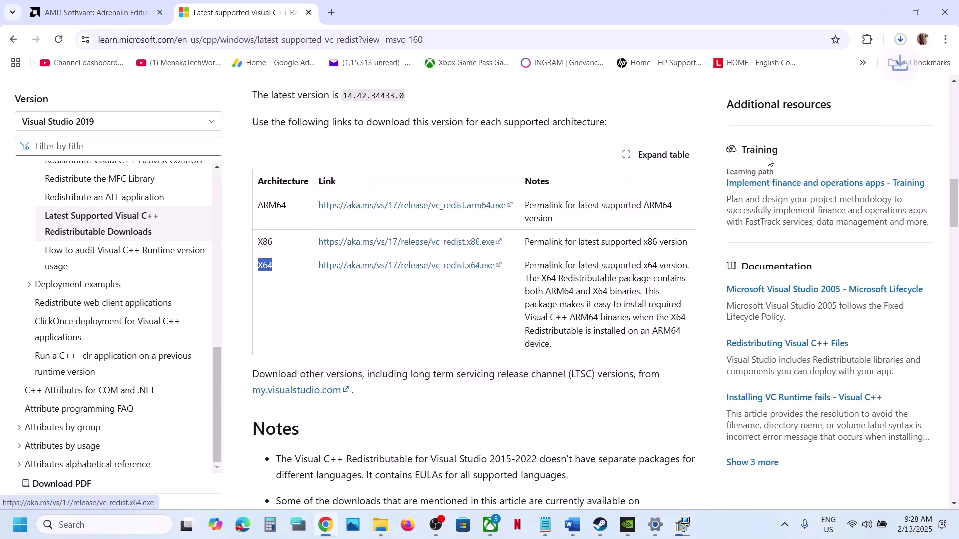
pyautogui.click(900, 40)
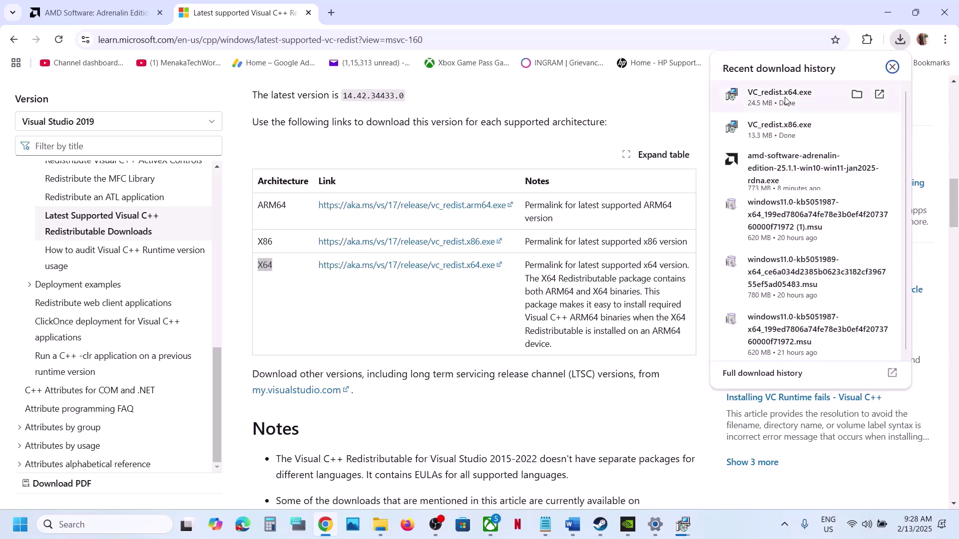
pyautogui.click(779, 68)
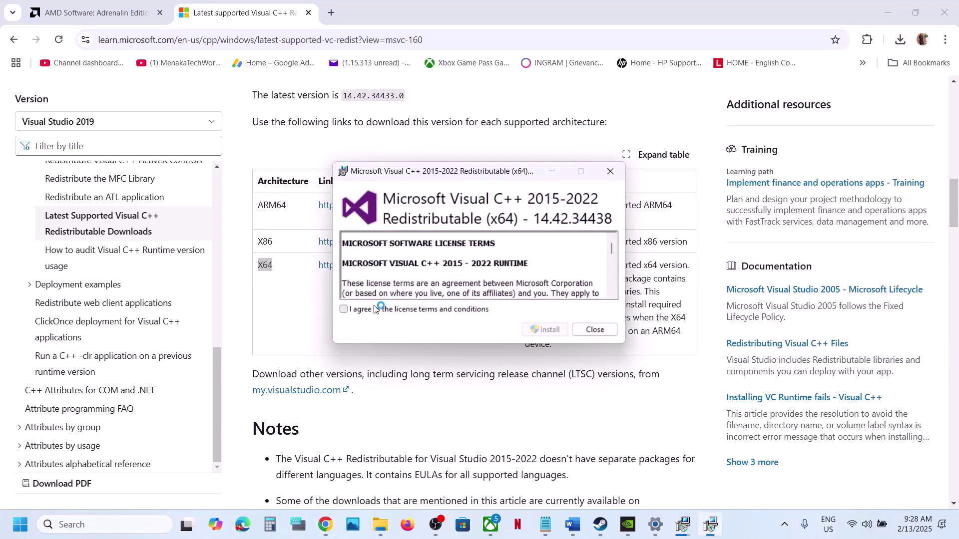
pyautogui.click(544, 330)
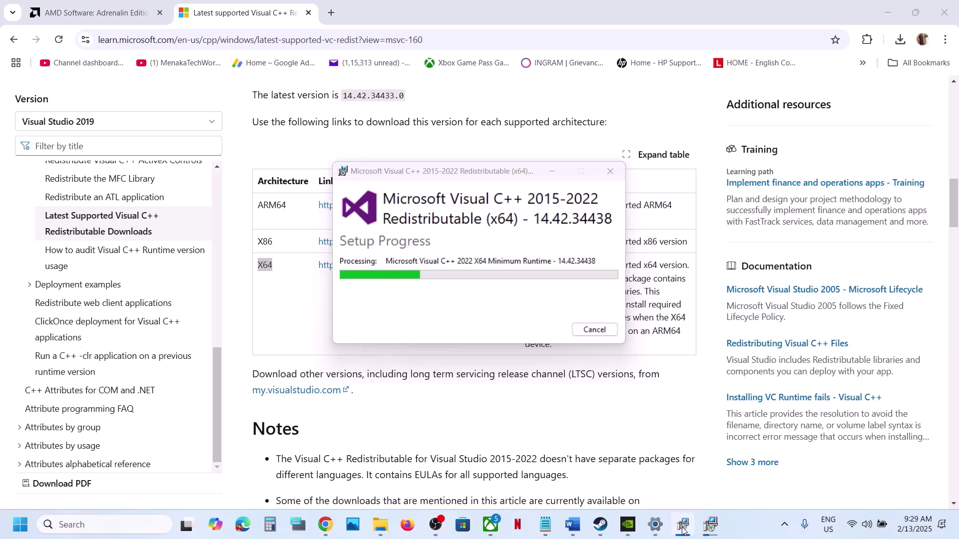
# - Move the x86 setup window aside so both Visual C++ installers can be seen, and bring the x64 one forward
pyautogui.moveTo(502, 172); pyautogui.dragTo(747, 169)
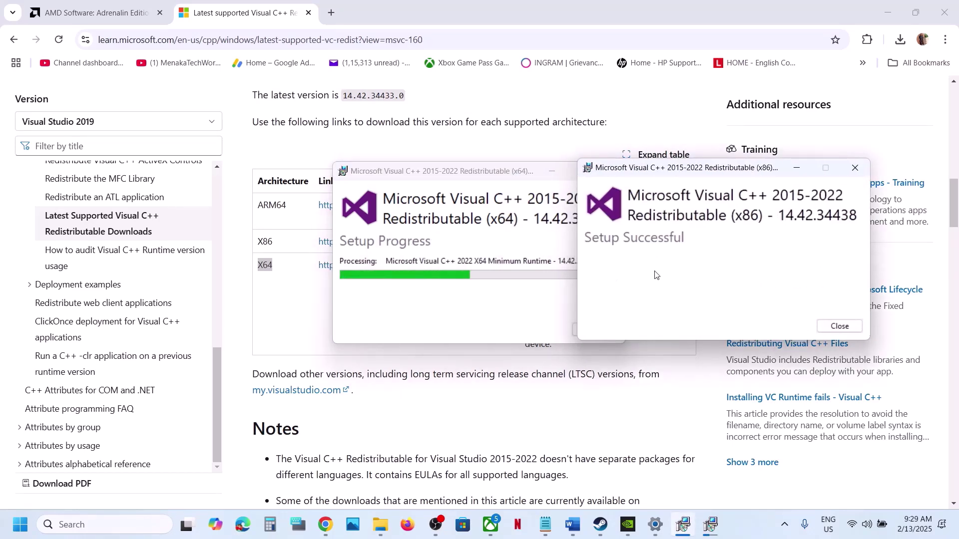
pyautogui.click(530, 299)
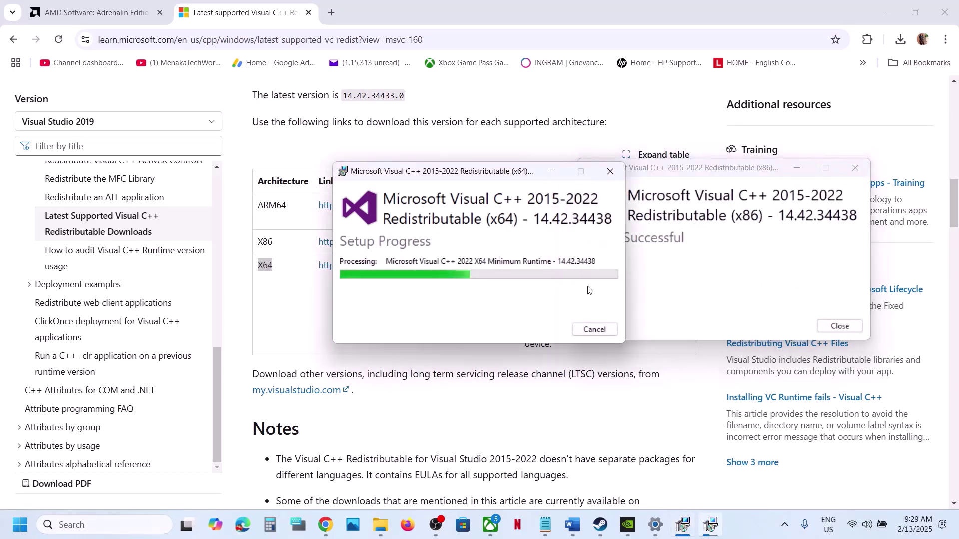
# - Show the Windows power options for restarting the PC, and dismiss them without choosing any
pyautogui.click(13, 535)
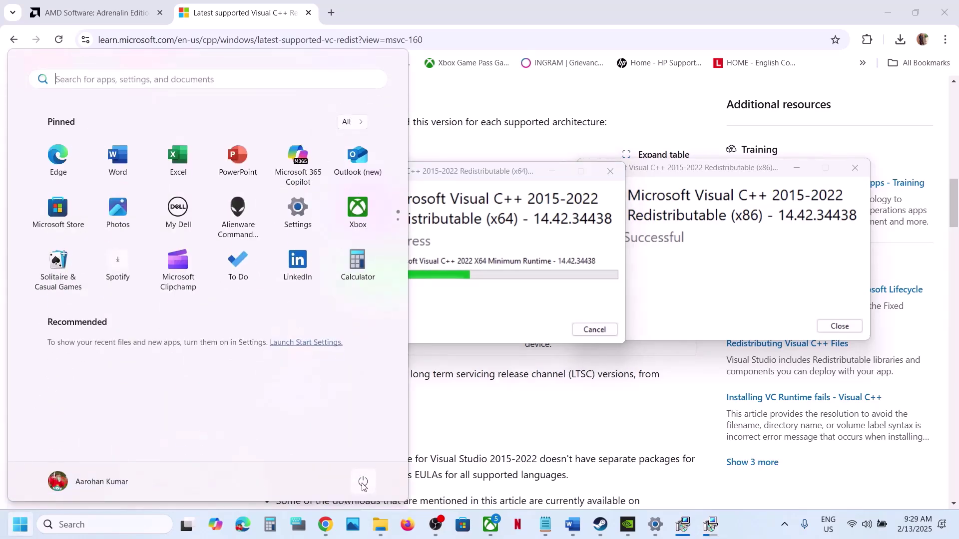
pyautogui.click(363, 482)
pyautogui.click(567, 411)
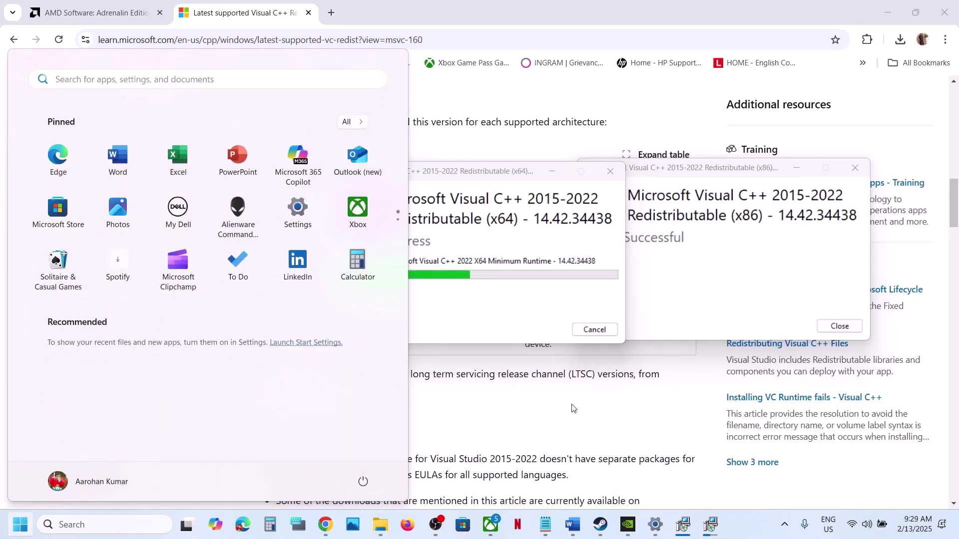
pyautogui.click(536, 322)
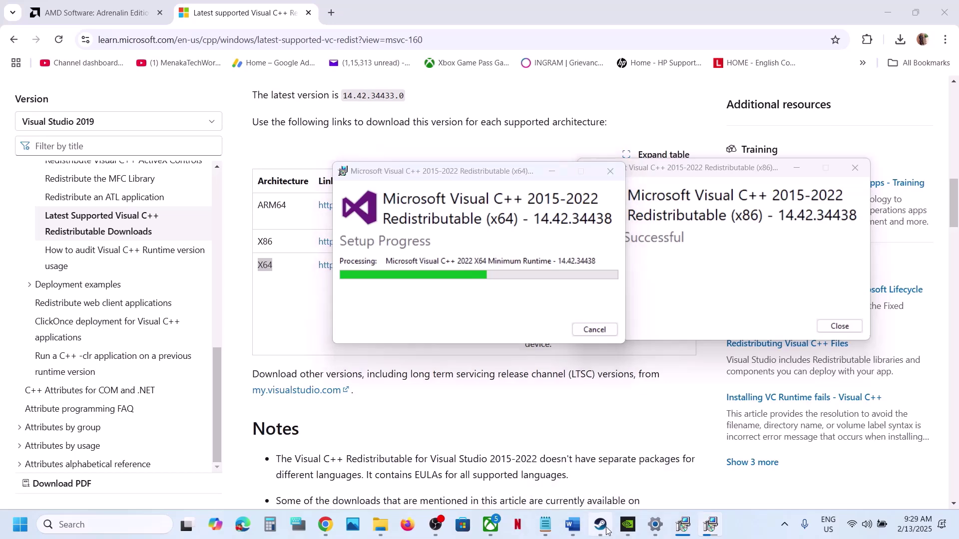
# - Switch to the Word notes and select the step 17 text on unplugging external devices, followed by the part on additional USB adapters
pyautogui.click(606, 529)
pyautogui.click(572, 525)
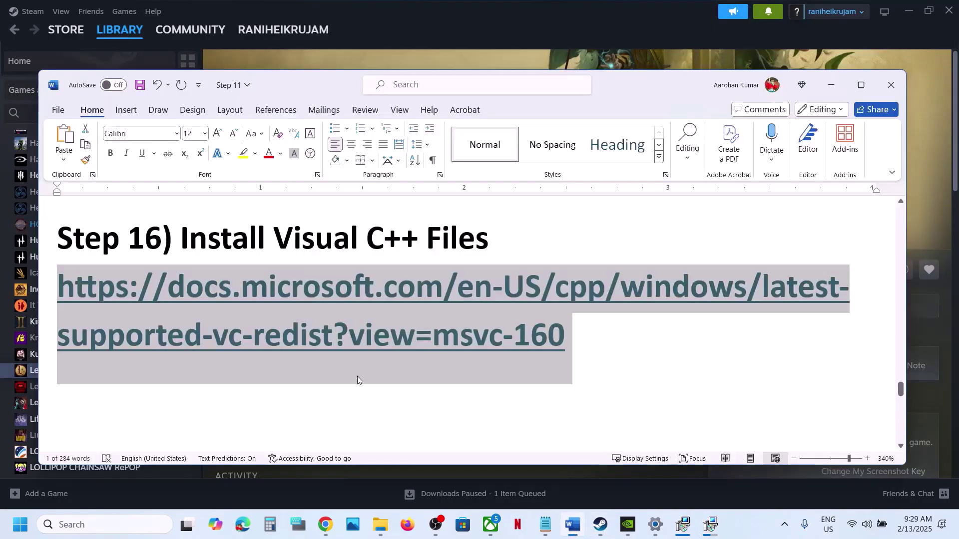
pyautogui.scroll(-5, 358, 376)
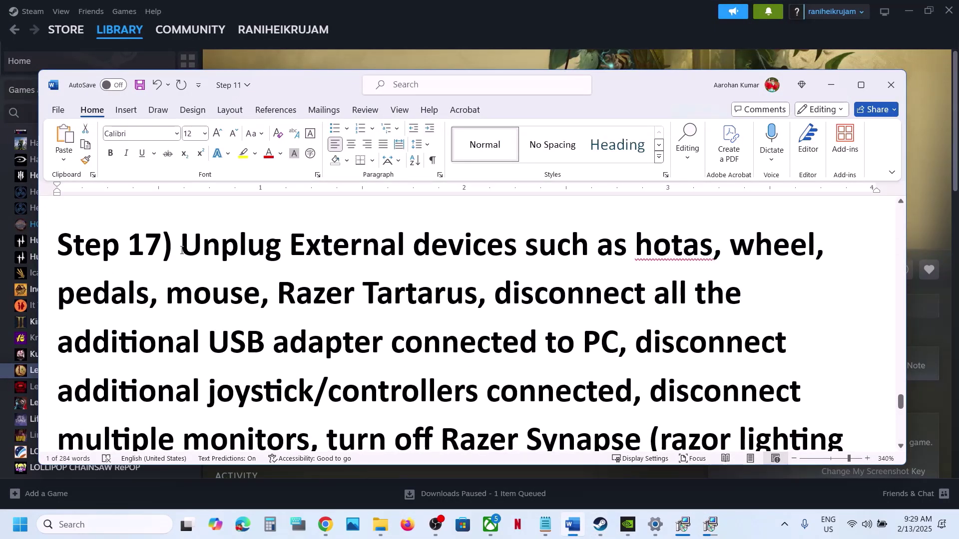
pyautogui.moveTo(181, 250); pyautogui.dragTo(389, 300)
pyautogui.moveTo(465, 302); pyautogui.dragTo(464, 302)
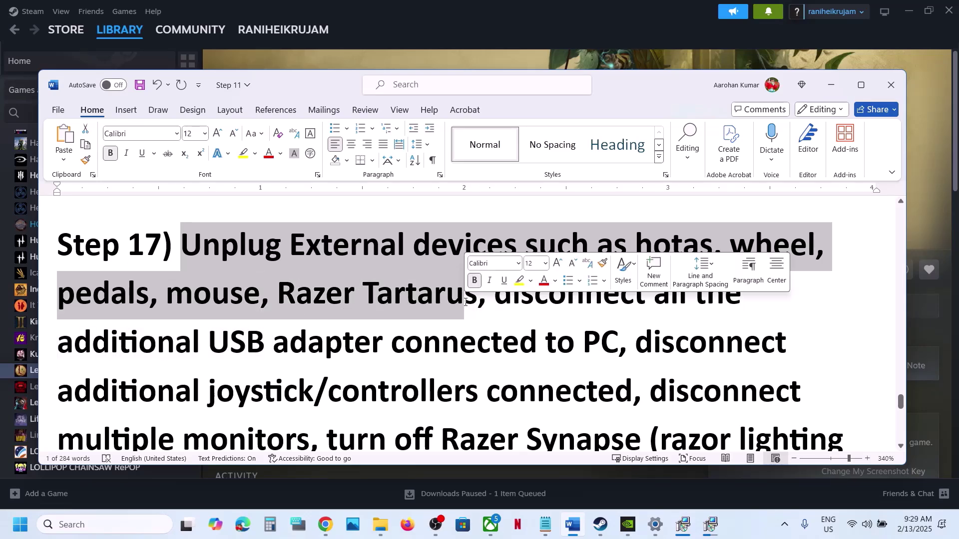
pyautogui.moveTo(497, 295); pyautogui.dragTo(588, 353)
# - Delete the word "mouse" from the list of external devices in step 17 of the notes
pyautogui.scroll(-2, 647, 350)
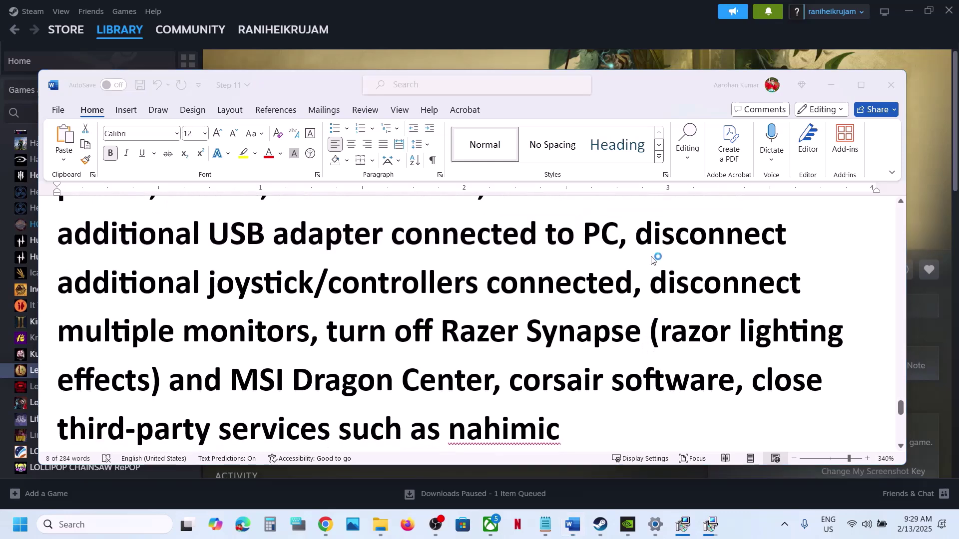
pyautogui.scroll(2, 638, 240)
pyautogui.scroll(1, 638, 240)
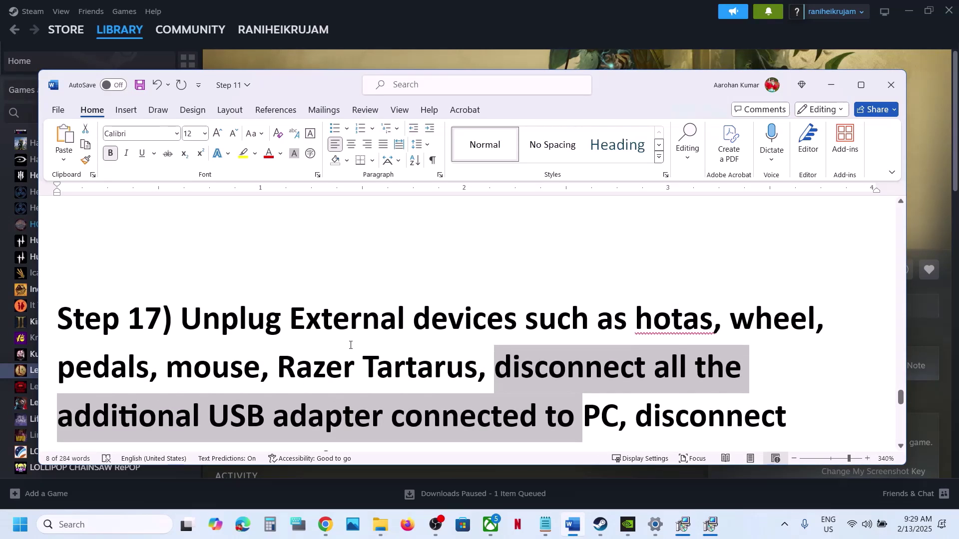
pyautogui.scroll(-2, 351, 345)
pyautogui.doubleClick(216, 256)
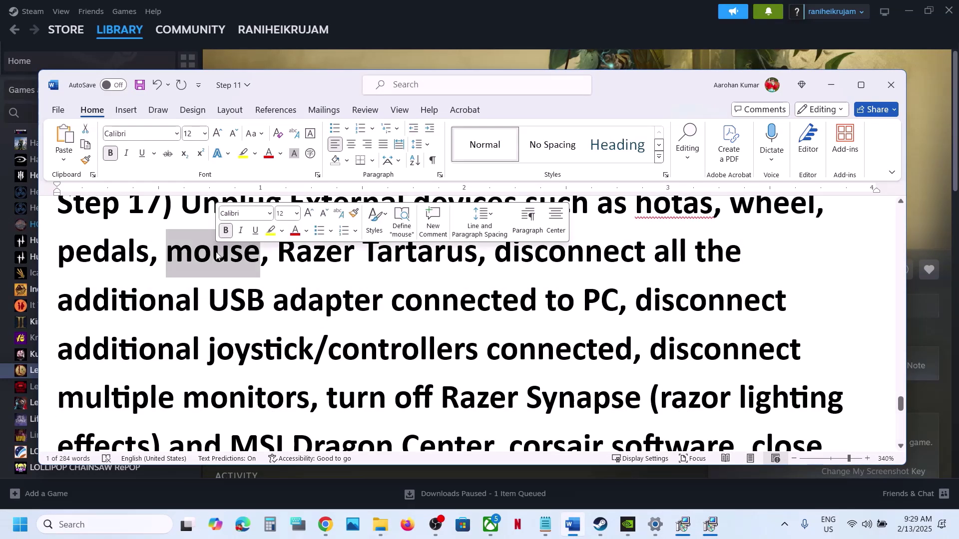
pyautogui.press('Delete')
pyautogui.rightClick(558, 312)
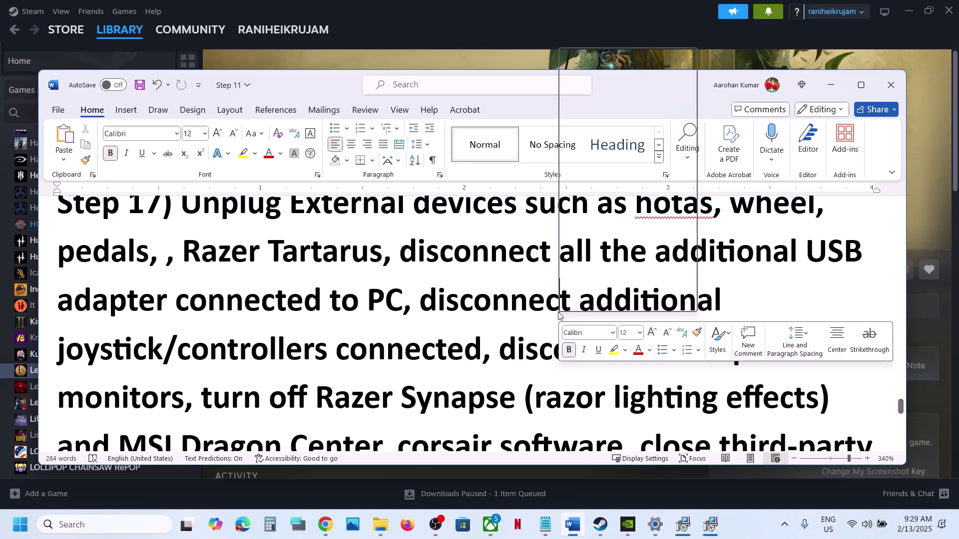
pyautogui.click(427, 295)
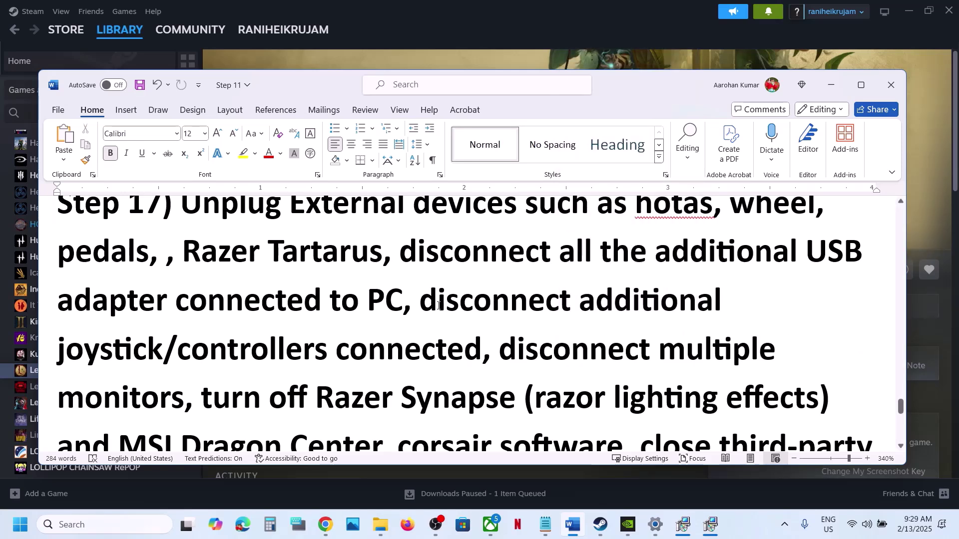
# - Select the step 17 phrases on disconnecting additional joystick/controllers and disconnecting multiple monitors in turn
pyautogui.moveTo(426, 302); pyautogui.dragTo(457, 351)
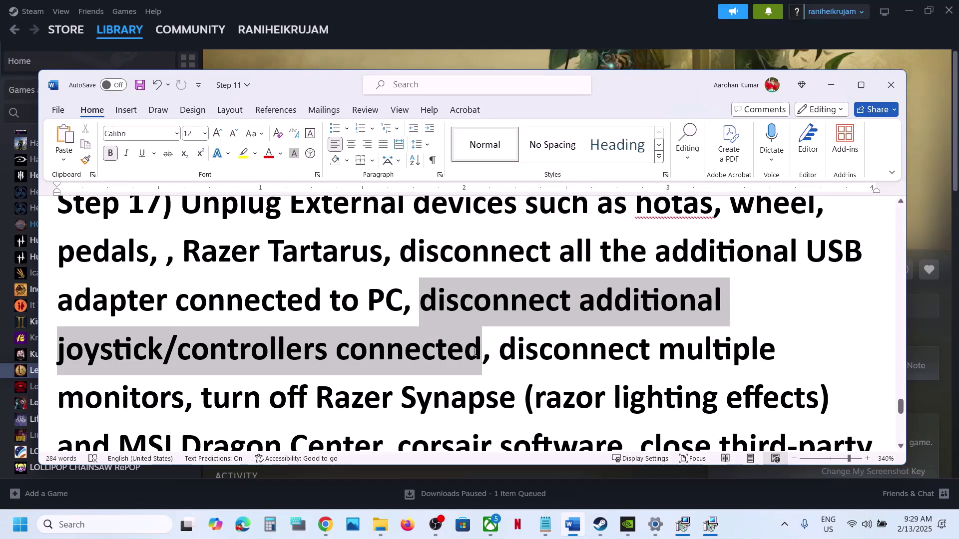
pyautogui.scroll(-3, 524, 217)
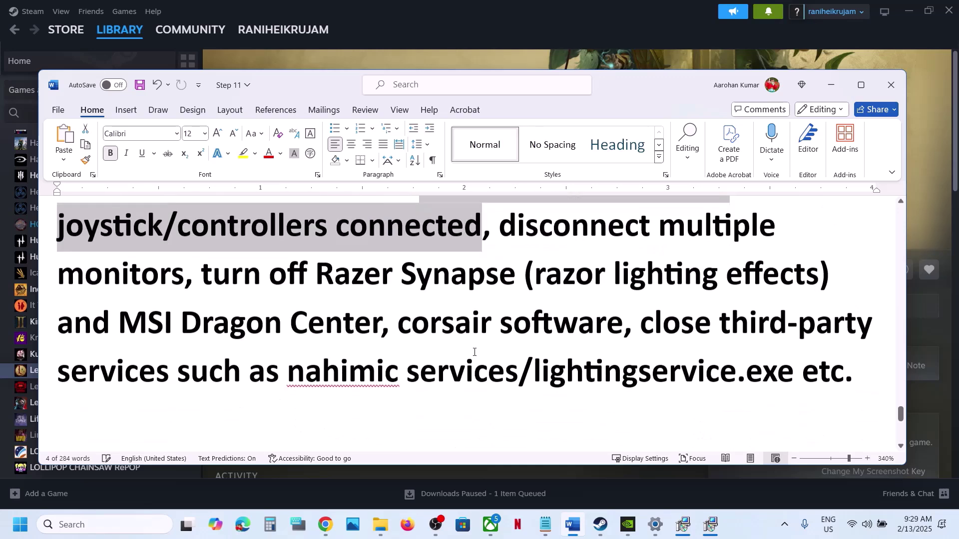
pyautogui.moveTo(508, 214); pyautogui.dragTo(184, 251)
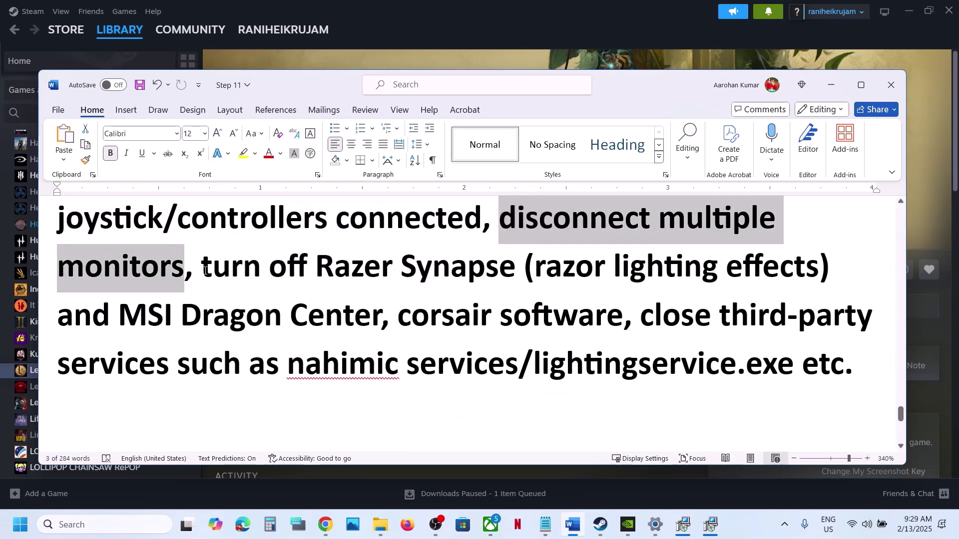